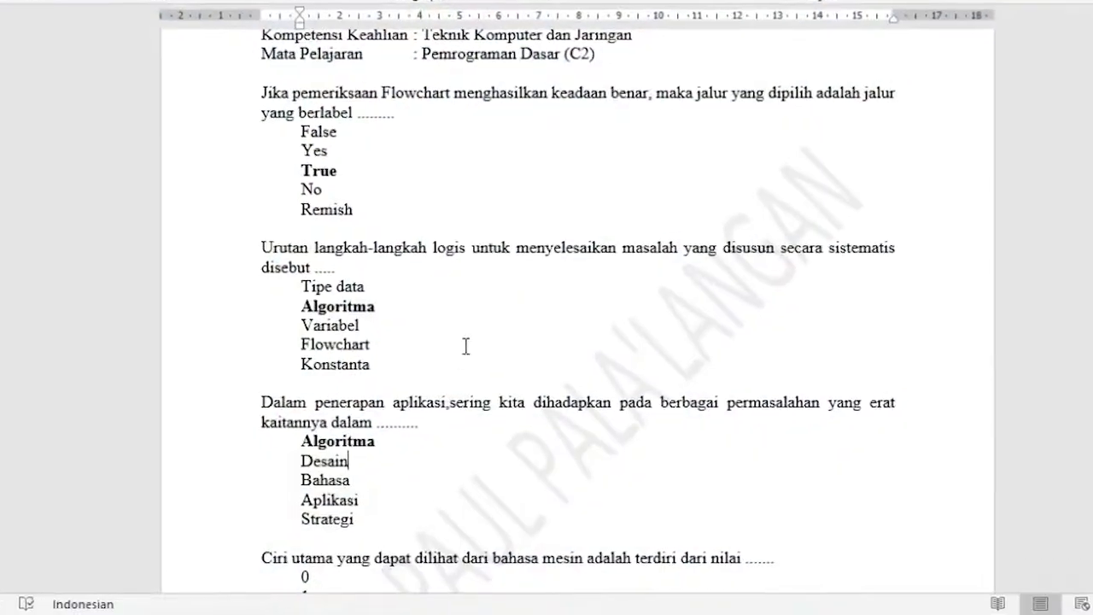
Step: Look through the multiple-choice questions and bolded answers in the Pemrograman Dasar exam document
scroll(443, 308, up, 3)
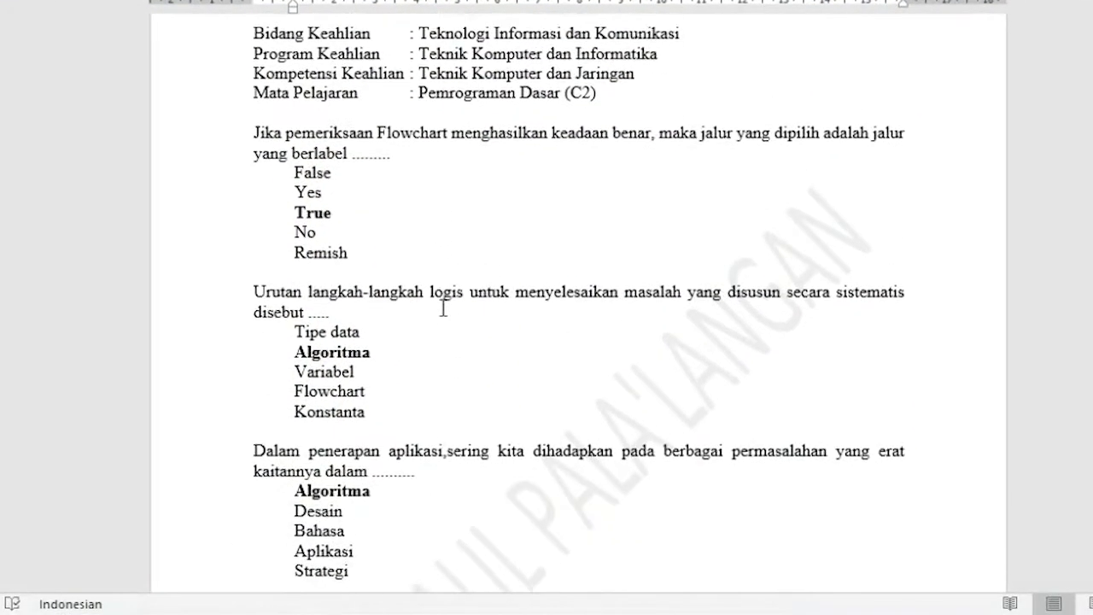
scroll(443, 307, down, 2)
scroll(443, 307, down, 15)
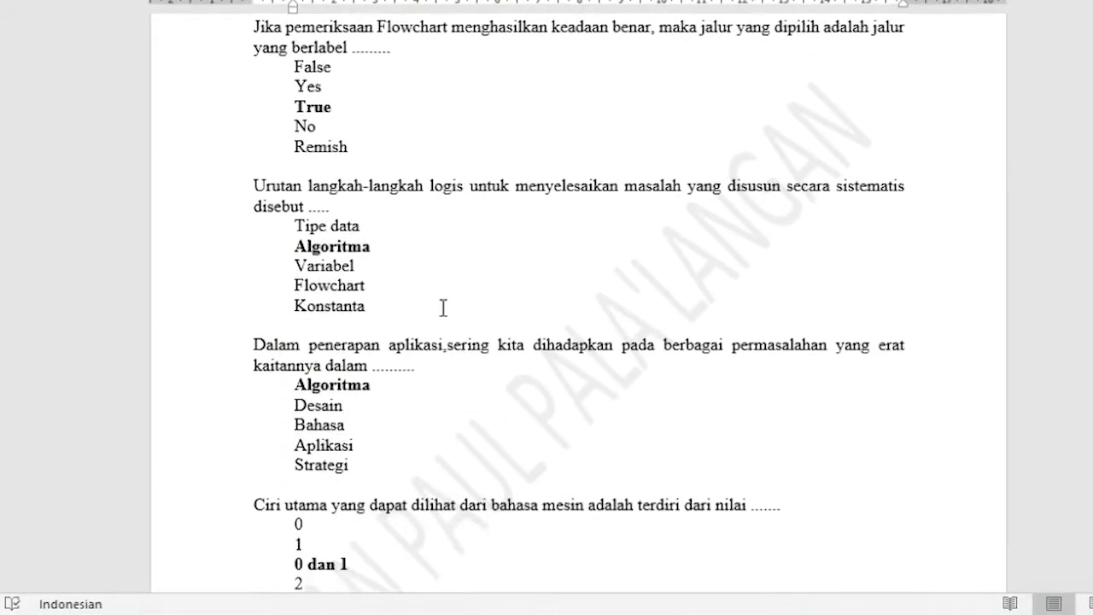
scroll(444, 305, down, 15)
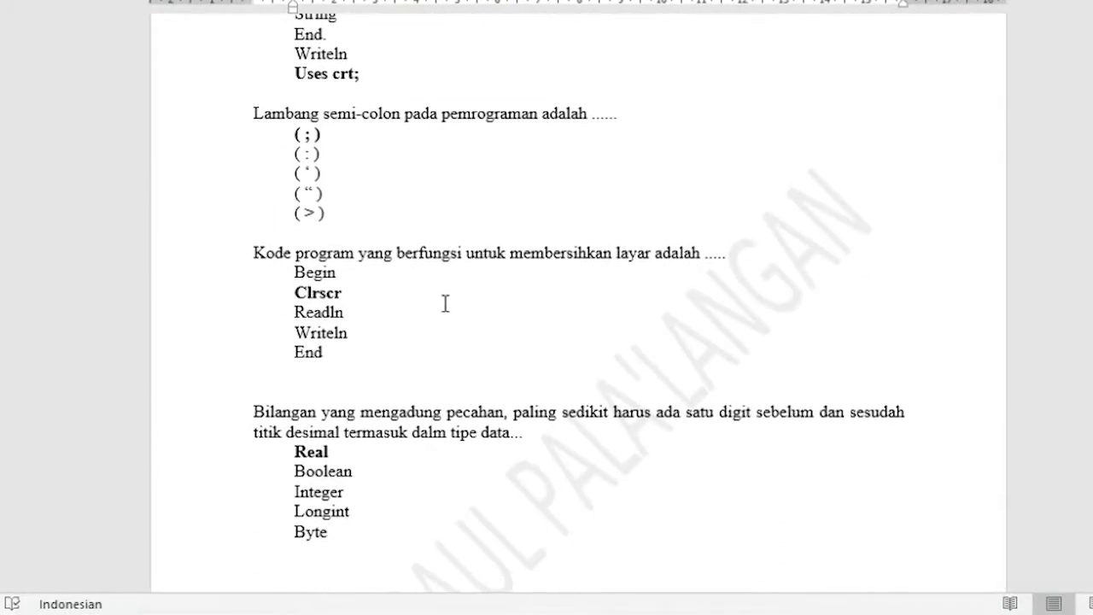
scroll(444, 304, down, 9)
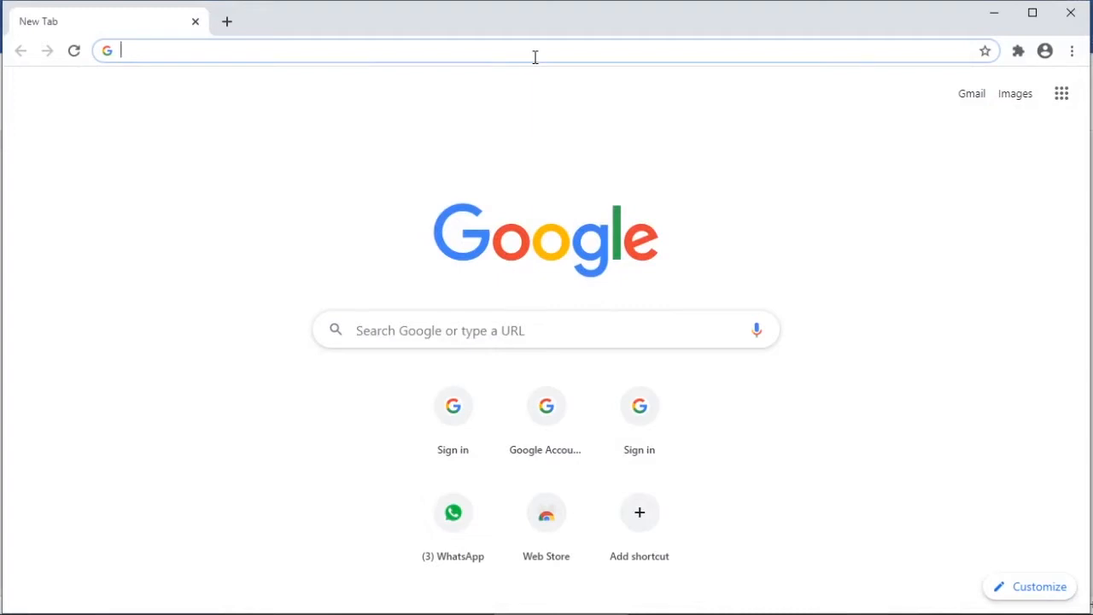
Step: Switch to the Chrome browser, go to doc.google.com and submit the prefilled account e-mail on the sign-in page
text(d)
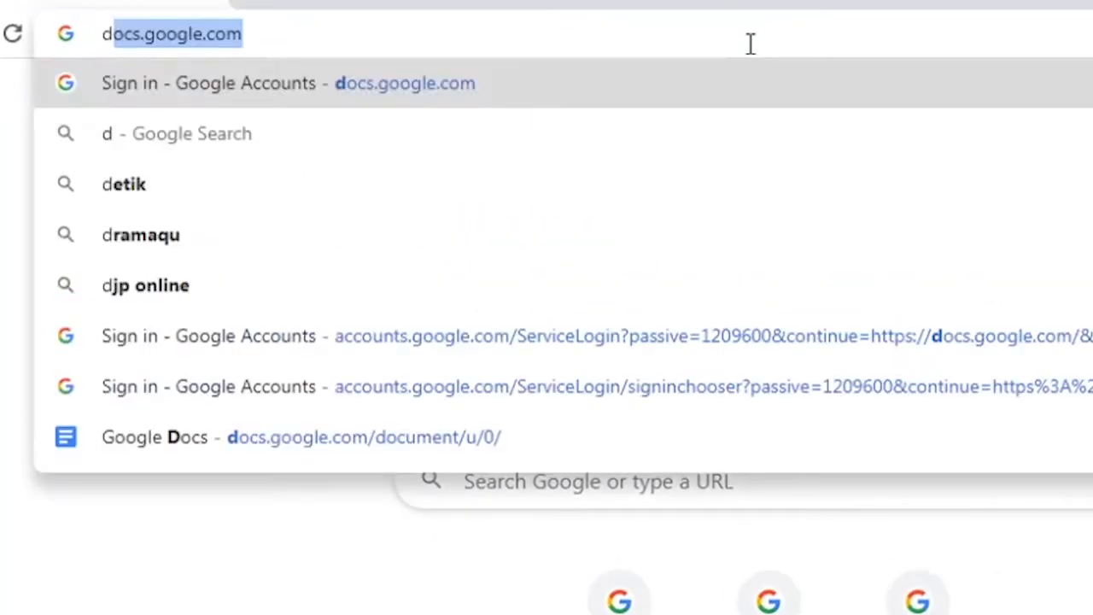
text(oc)
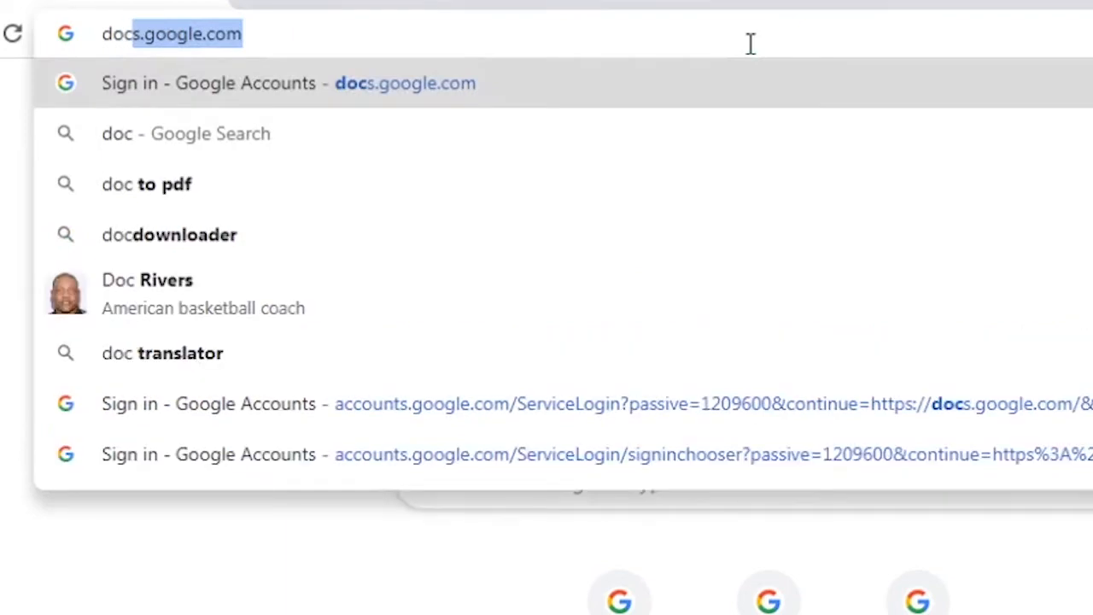
text(.google.co)
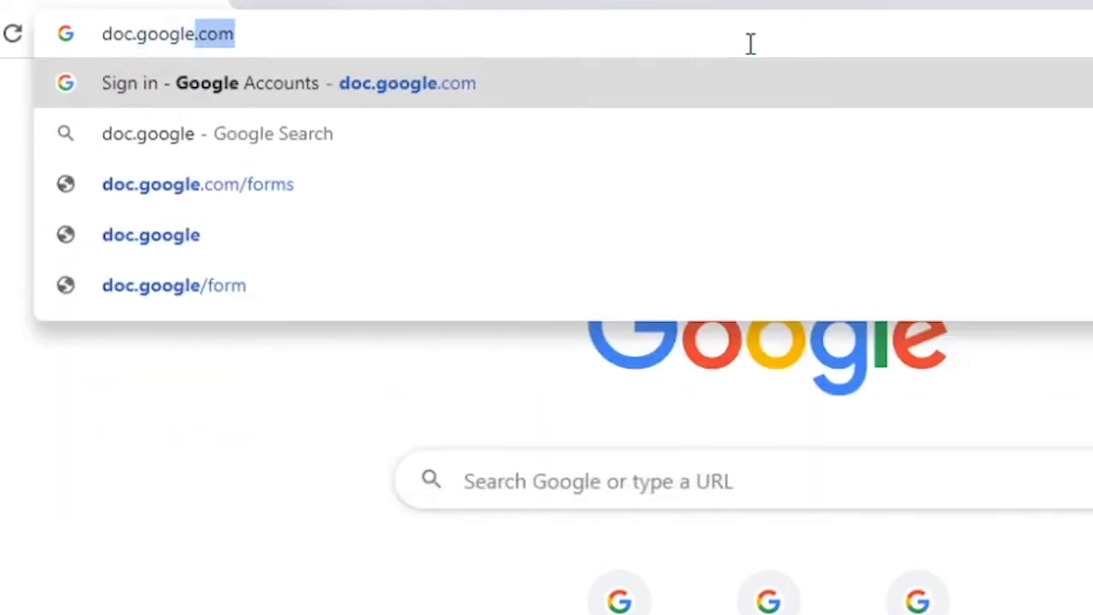
text(m)
key(Return)
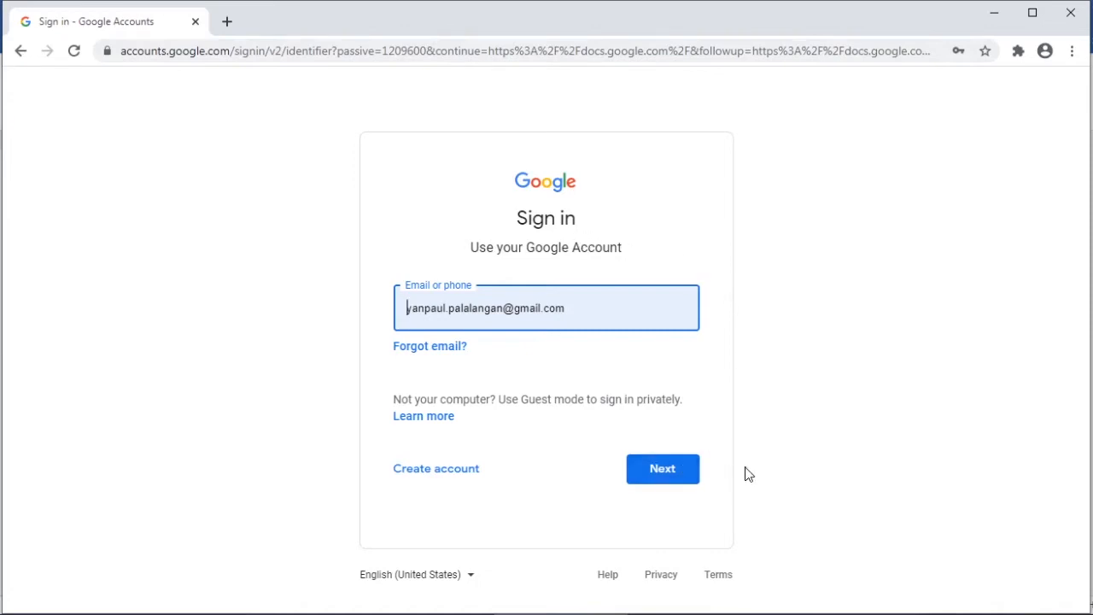
click(670, 476)
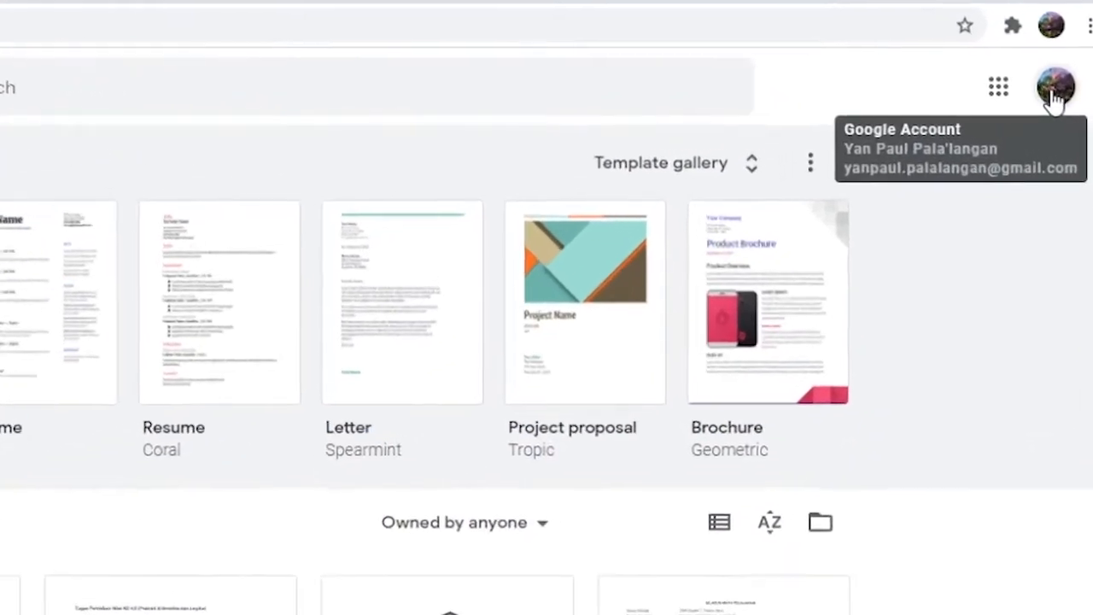
Step: Open the Google Account management page and go to the Language setting under Data & personalization
click(1057, 96)
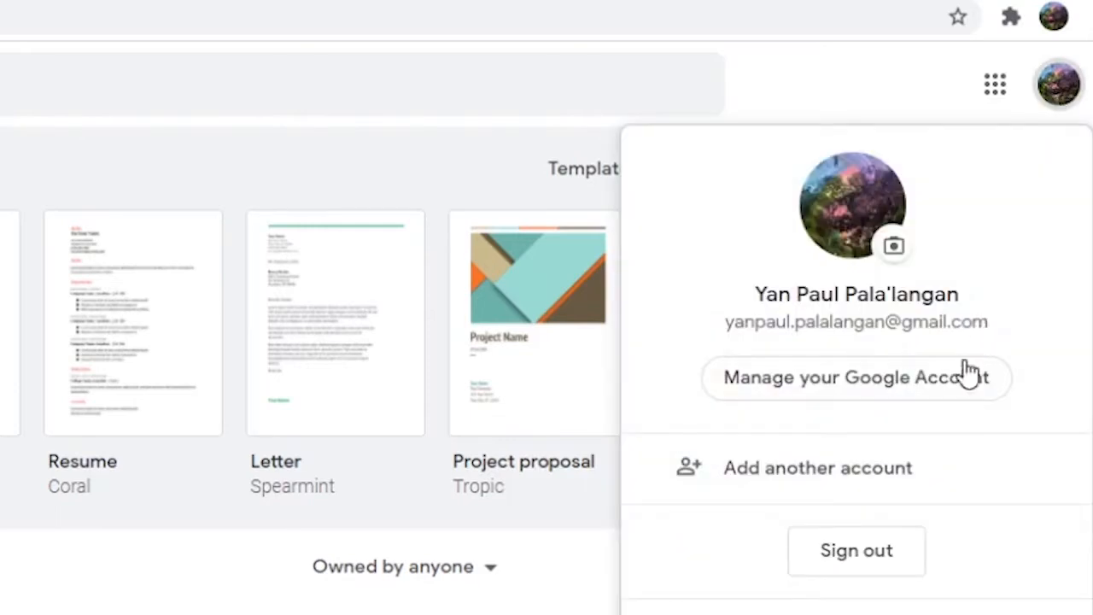
click(956, 384)
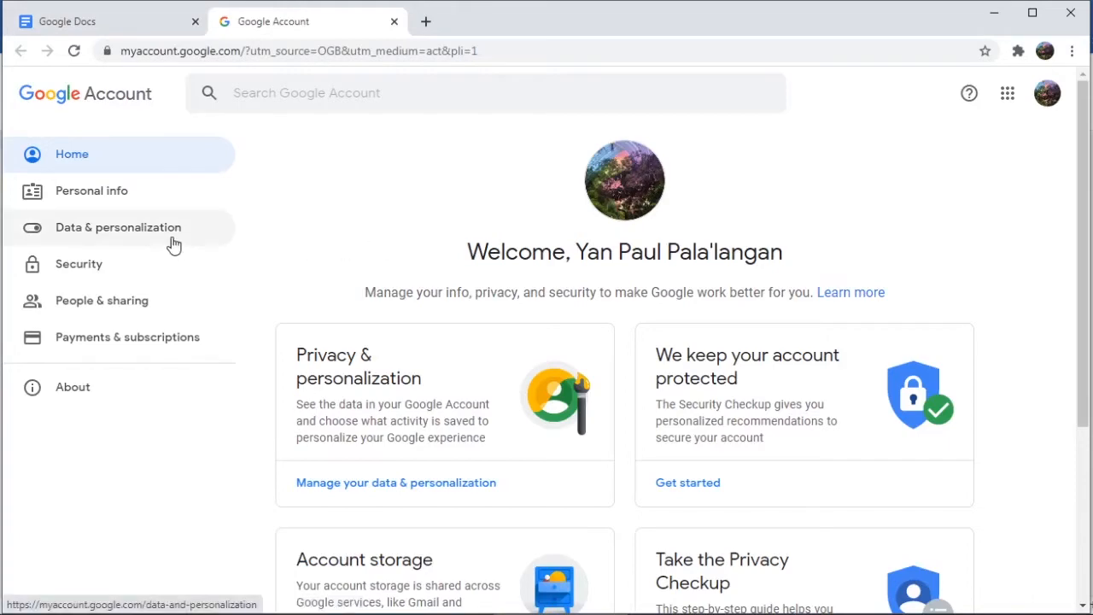
click(138, 243)
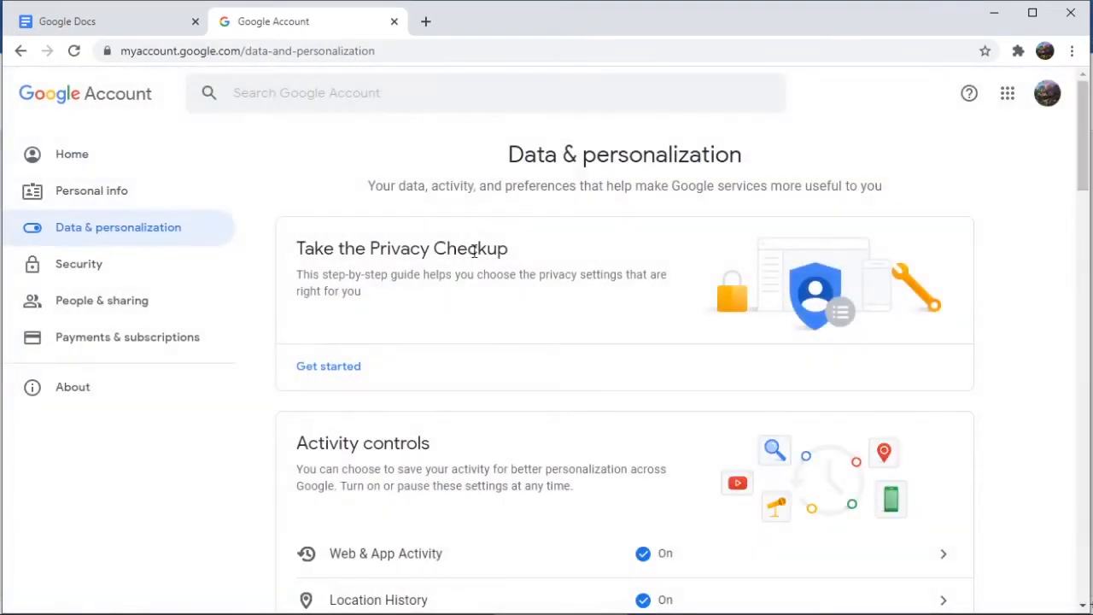
scroll(542, 278, down, 12)
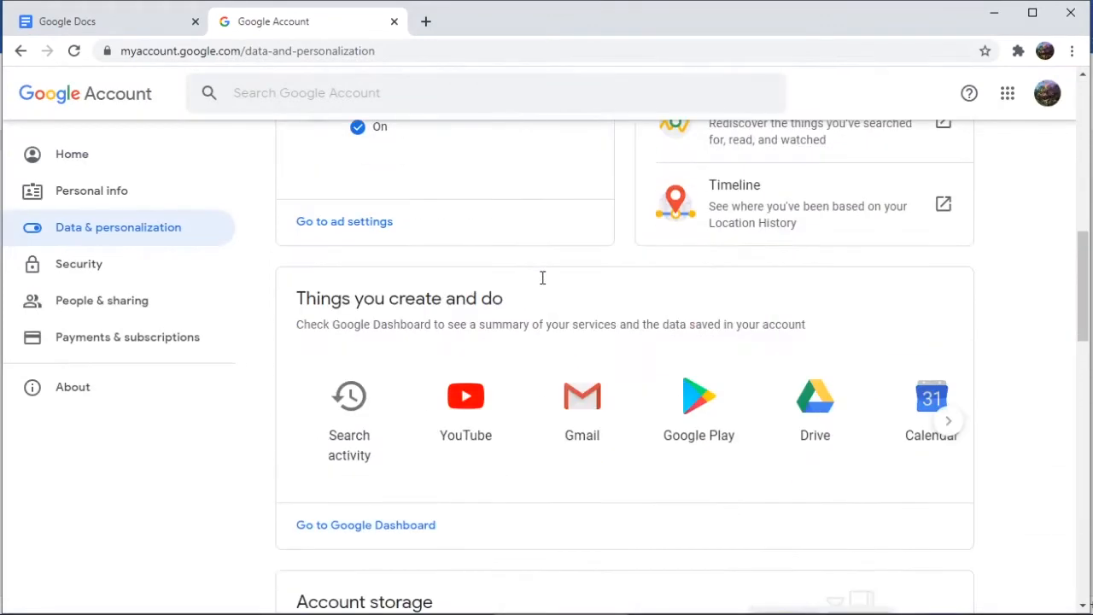
scroll(543, 281, down, 3)
scroll(541, 279, down, 6)
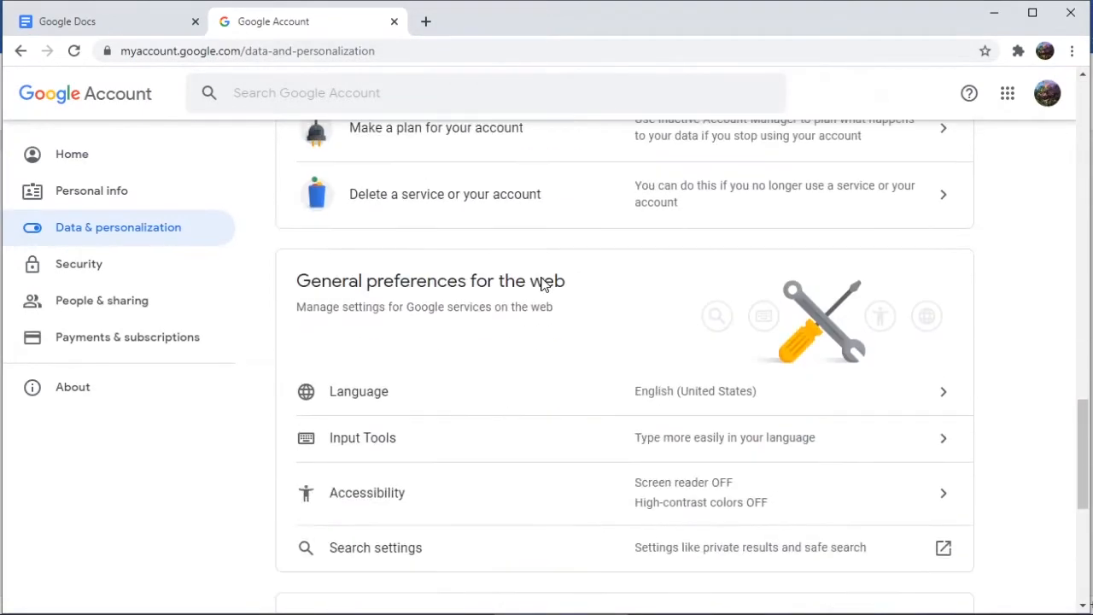
scroll(541, 276, up, 2)
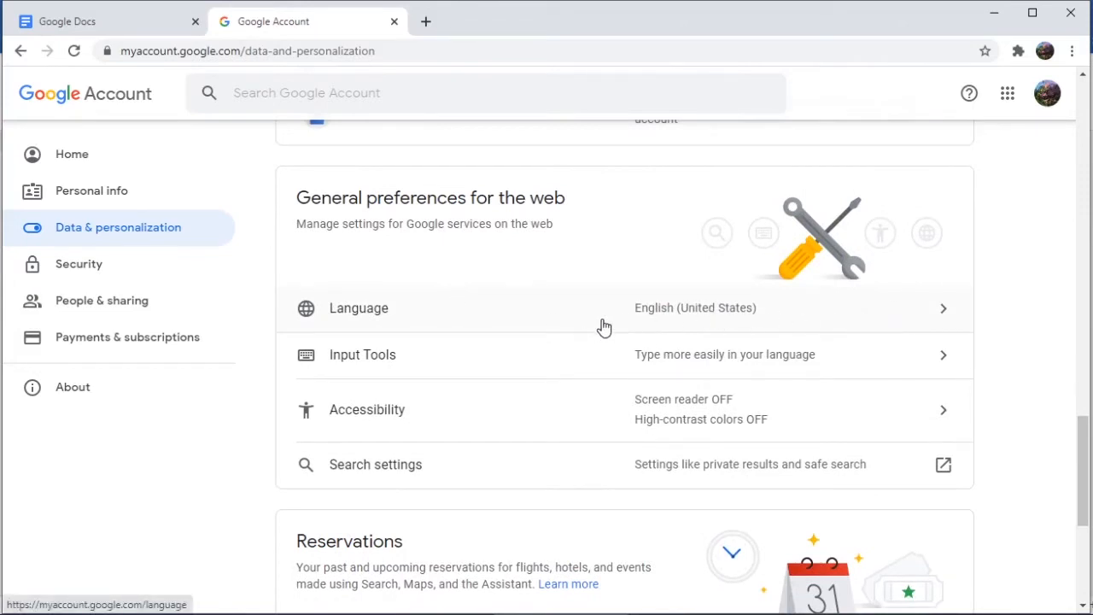
click(478, 305)
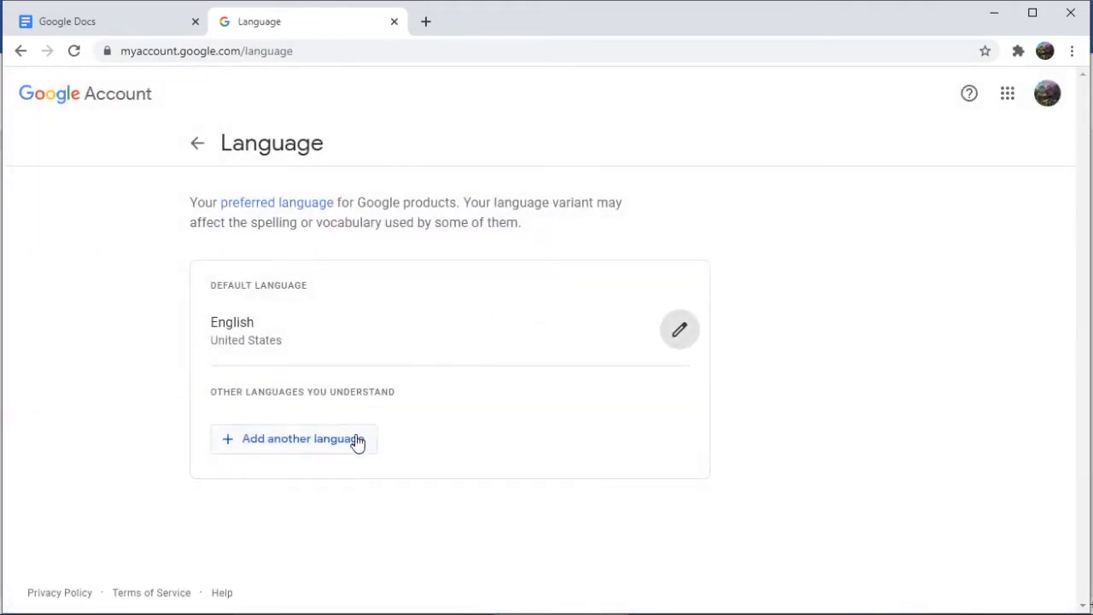
Step: Add Indonesia as another understood language for the Google Account
click(317, 451)
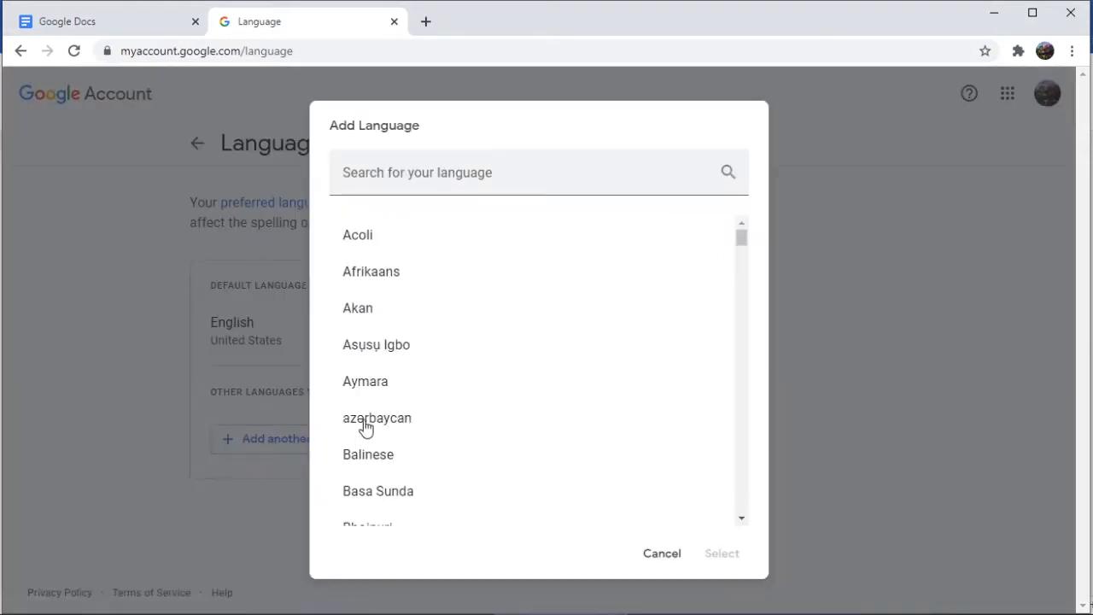
scroll(492, 379, down, 2)
scroll(494, 377, down, 15)
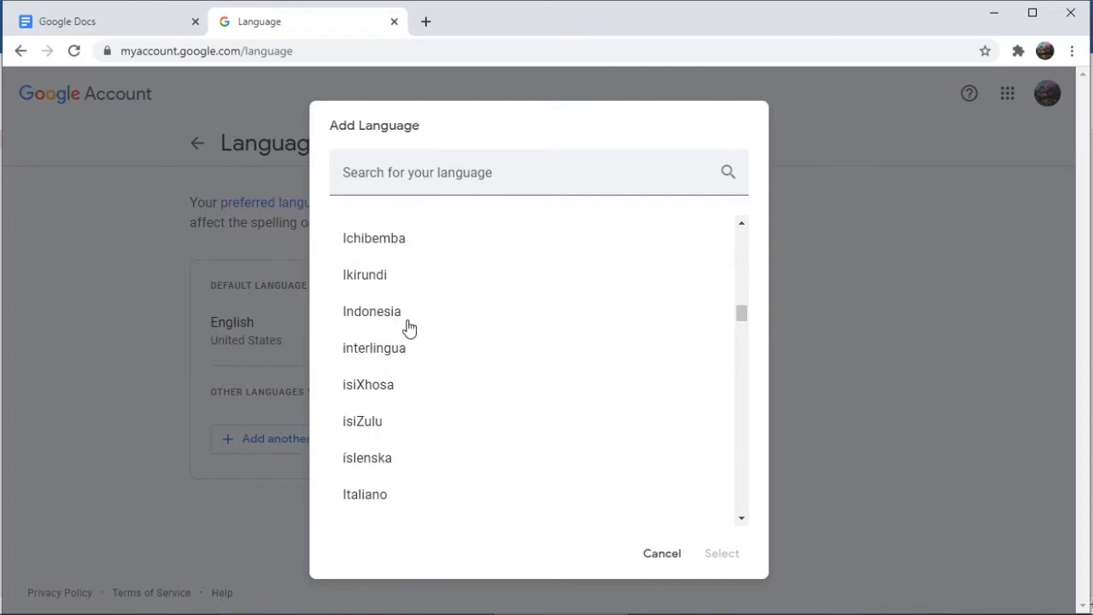
click(407, 315)
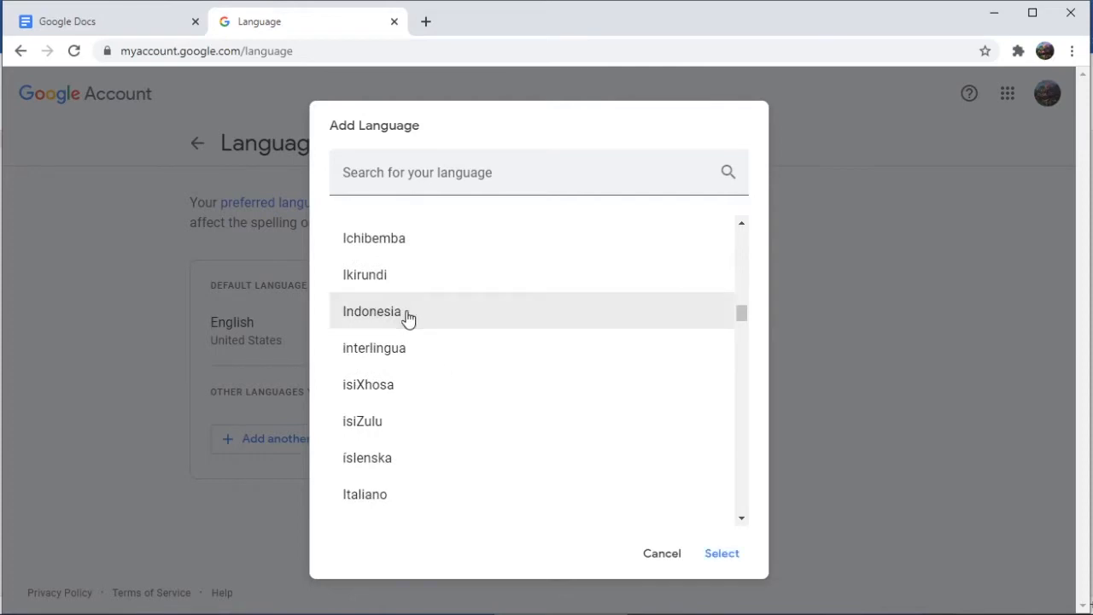
click(720, 557)
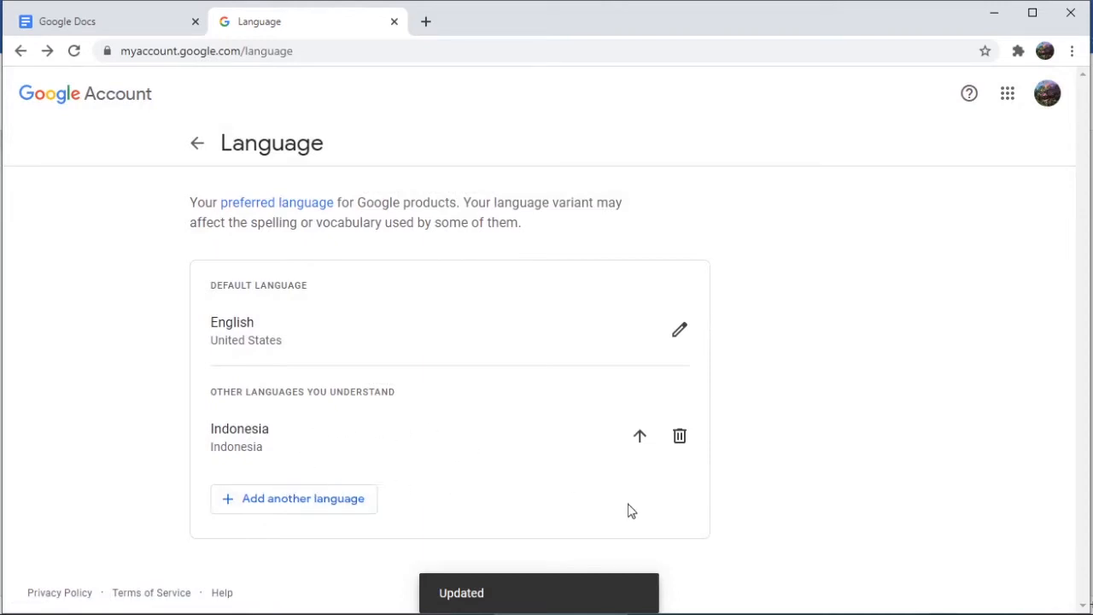
Step: Make Indonesia the account's default language, then leave the language settings and close the account page
click(641, 439)
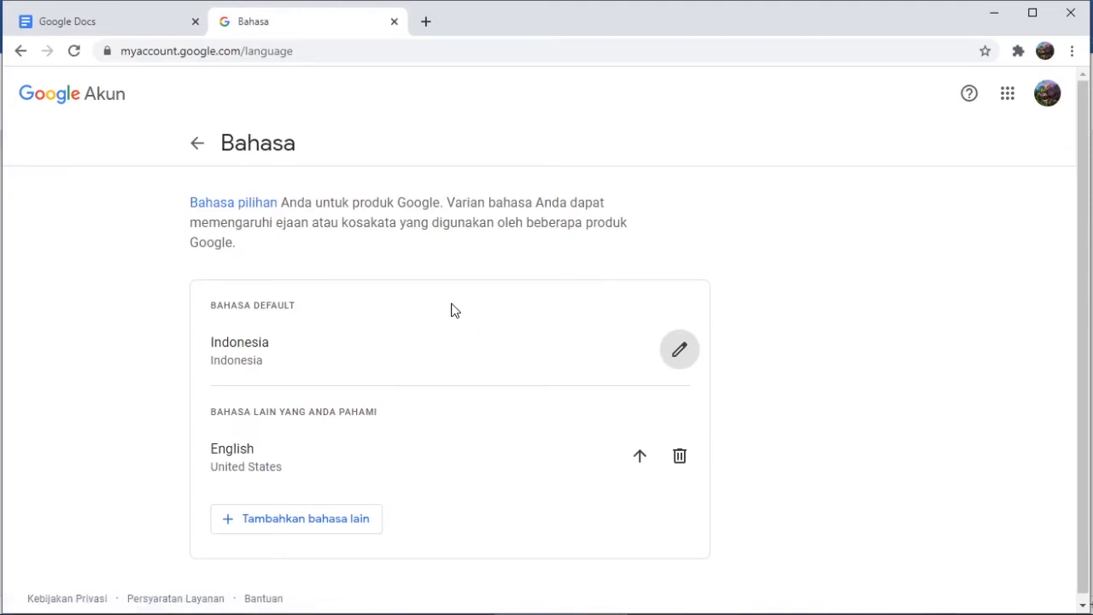
click(195, 145)
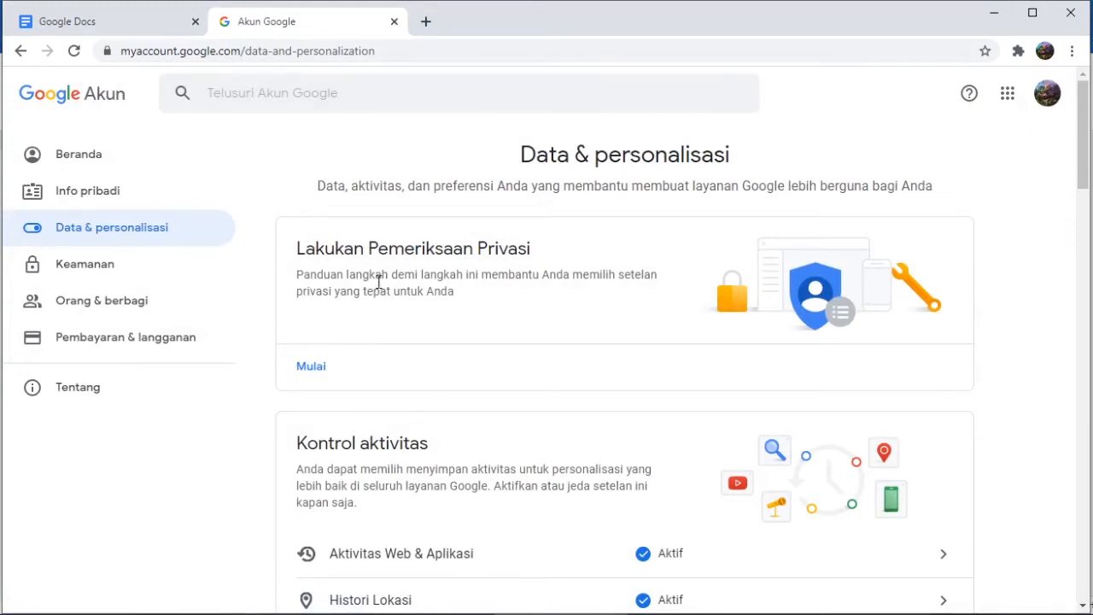
click(394, 21)
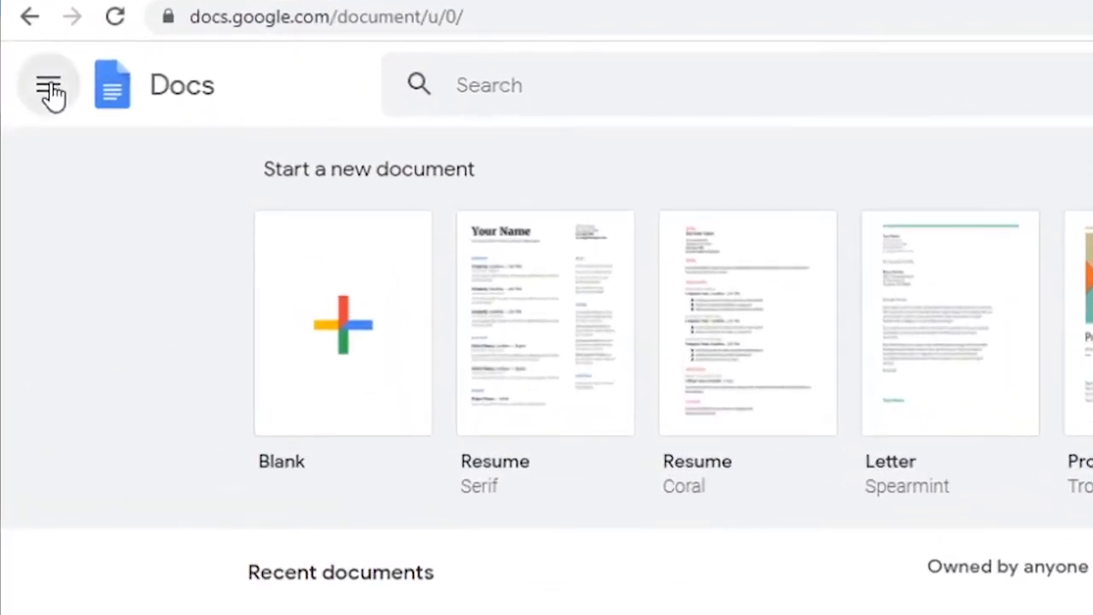
Step: Switch from Google Docs to Google Forms and create a new blank form
click(50, 91)
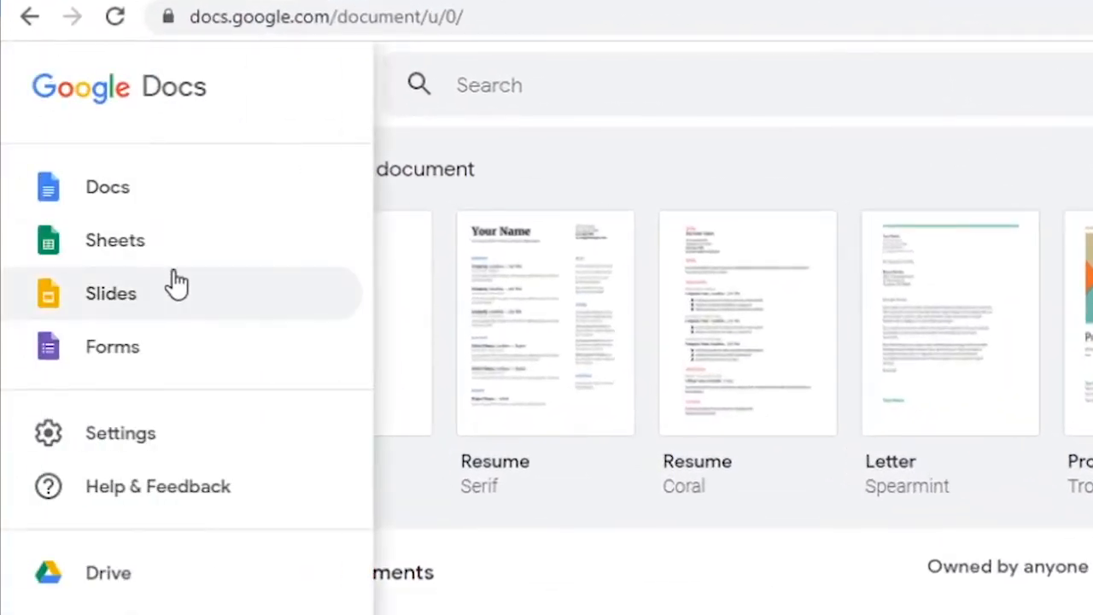
click(165, 346)
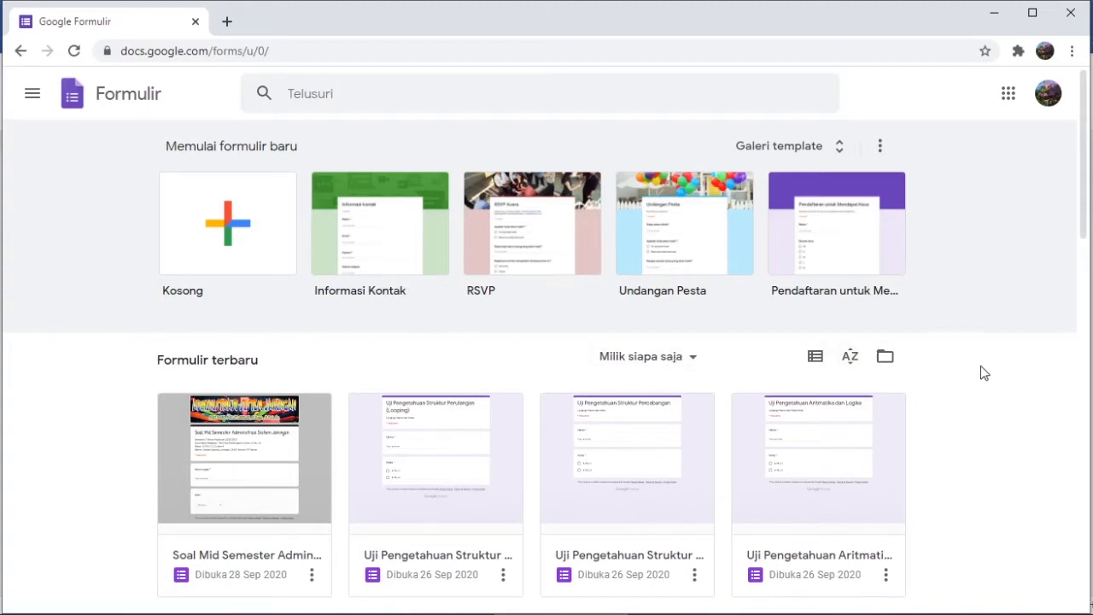
scroll(982, 365, down, 1)
scroll(1050, 368, up, 1)
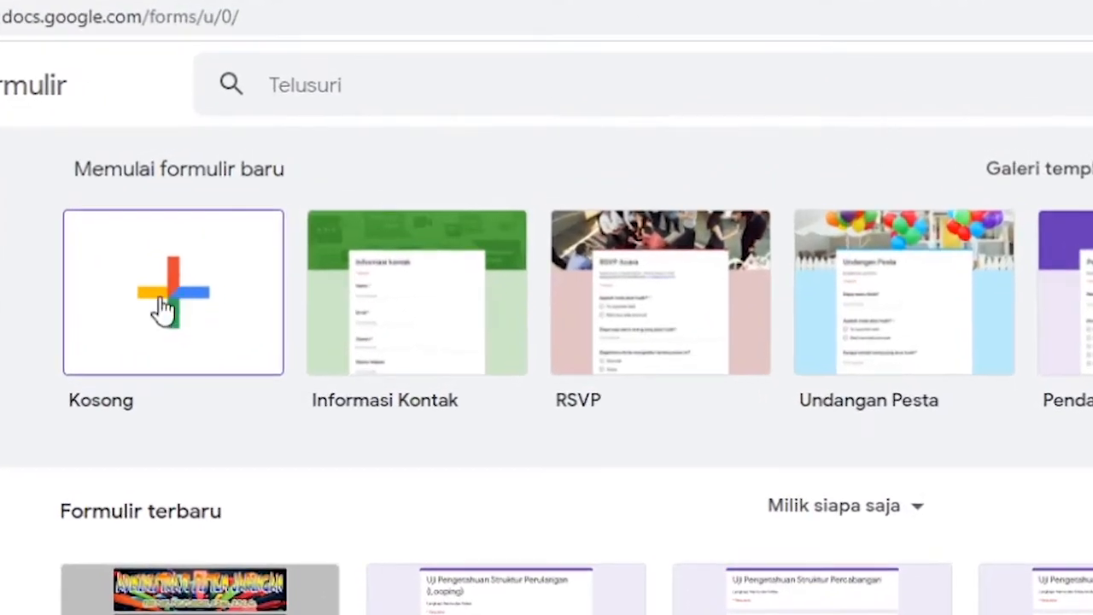
click(162, 310)
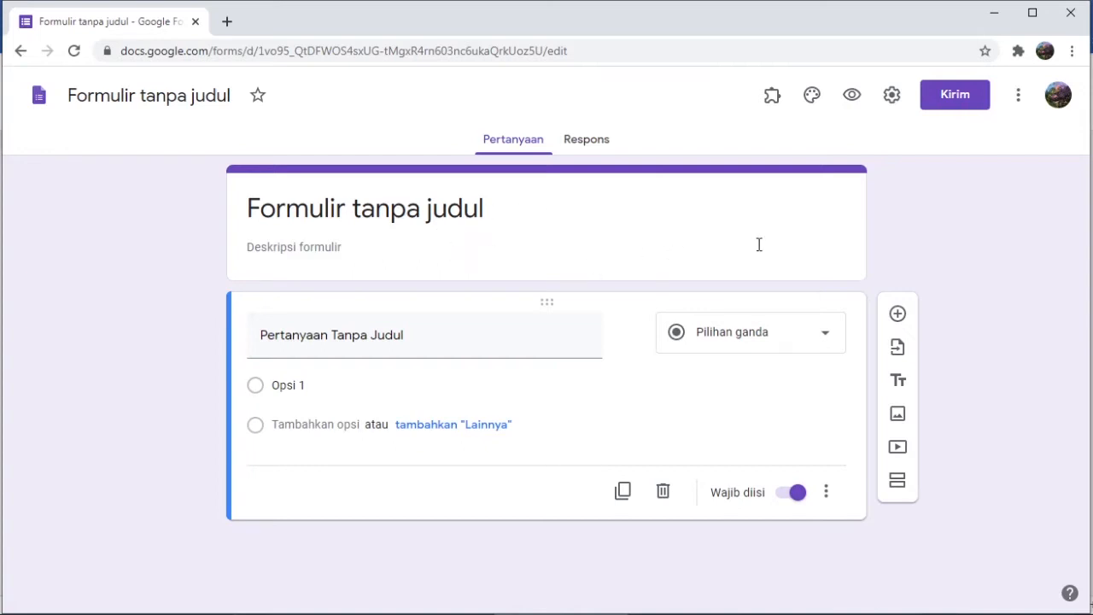
Step: Replace the form's title with "Soal Semester Pemrograman Dasar"
click(467, 242)
triple_click(448, 215)
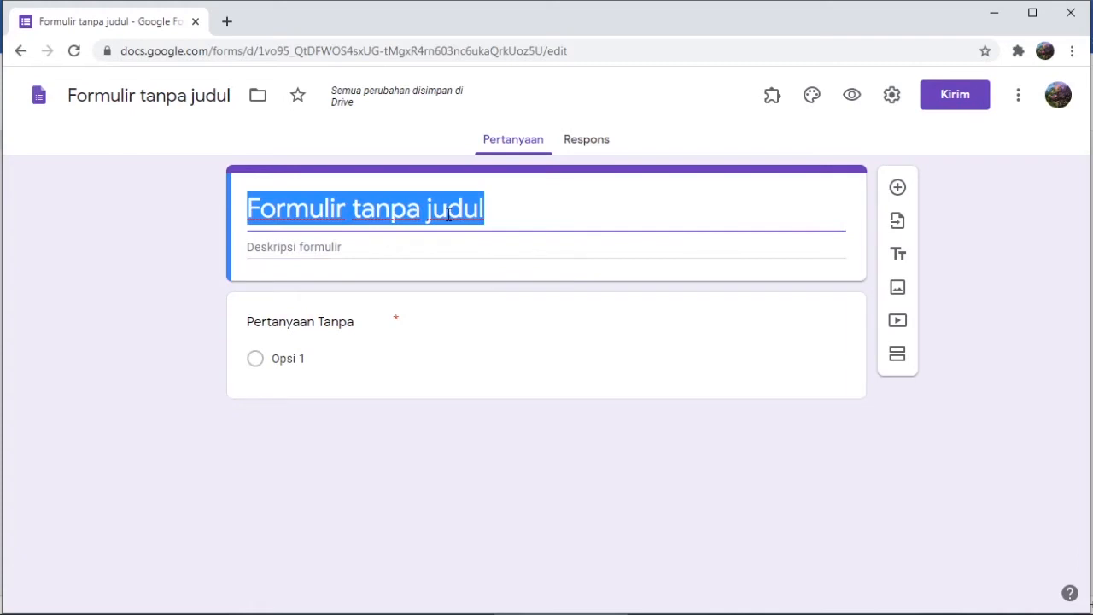
key(BackSpace)
text(Soal S)
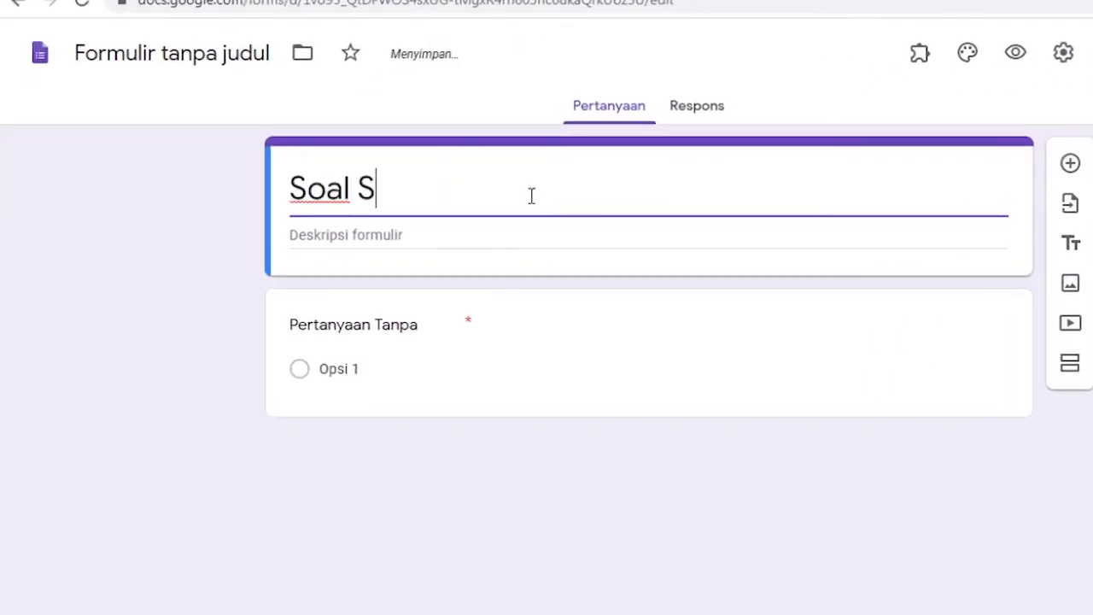
text(emester )
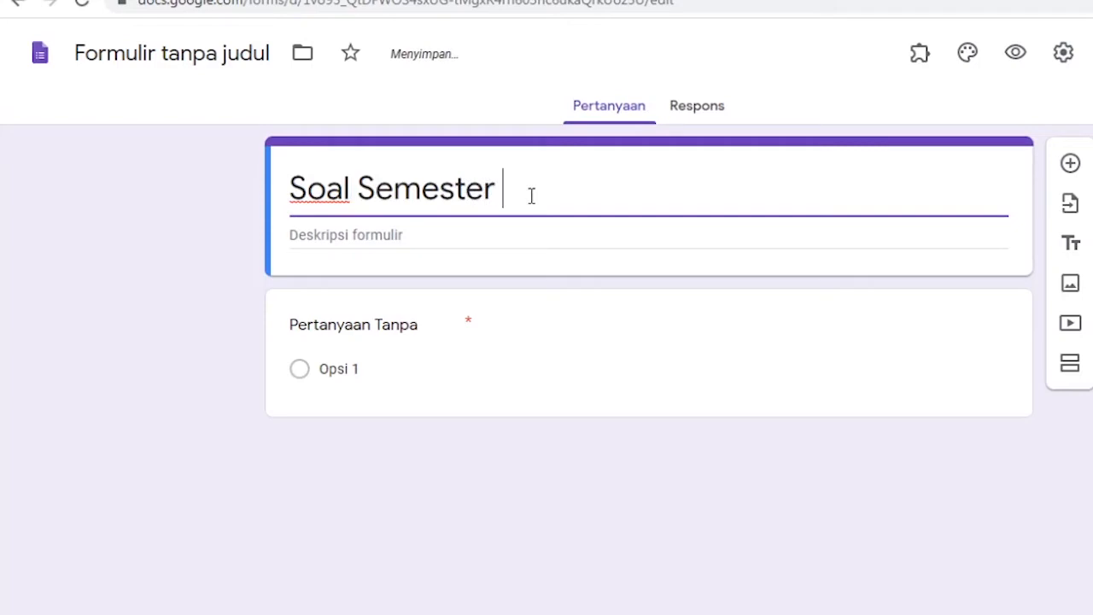
text(Pemrog)
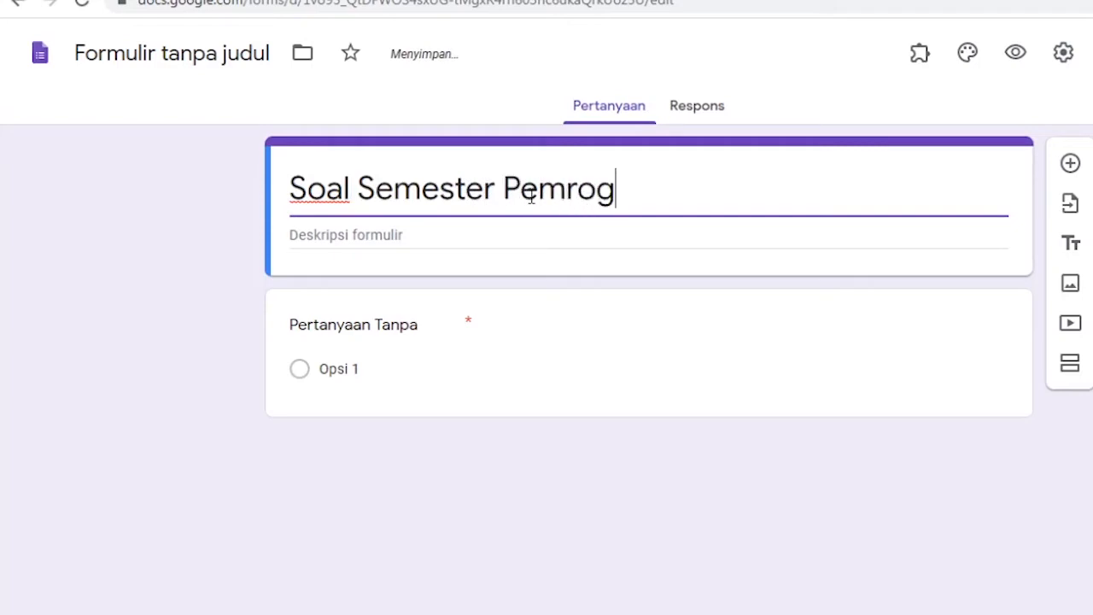
text(raman Dasar)
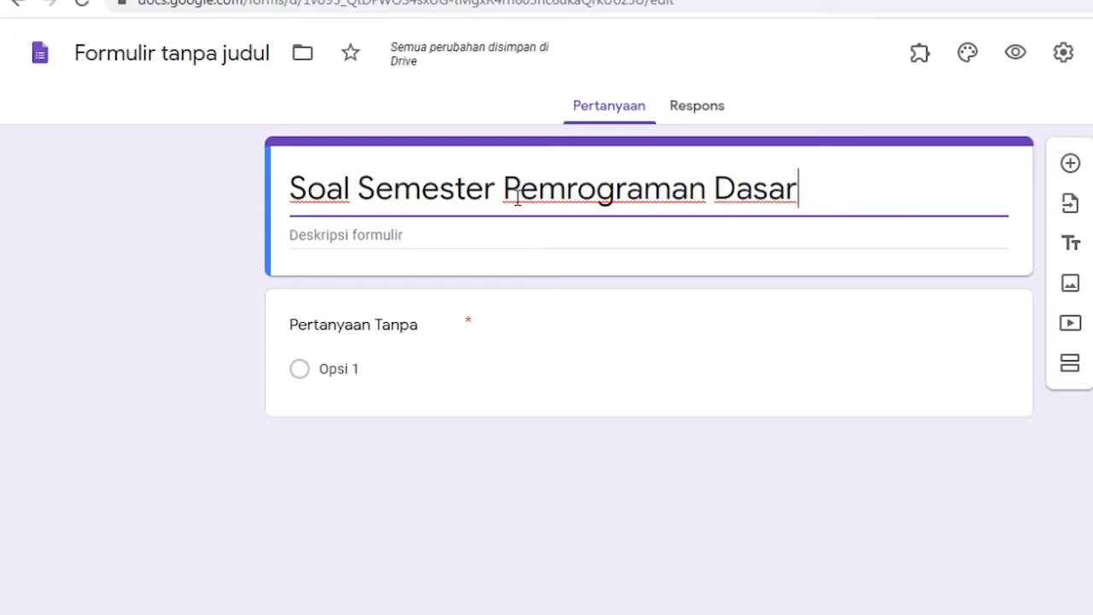
Step: Fill in the form description with "Guru Mata Pelajaran :" followed by the teacher's full name and academic titles
click(445, 235)
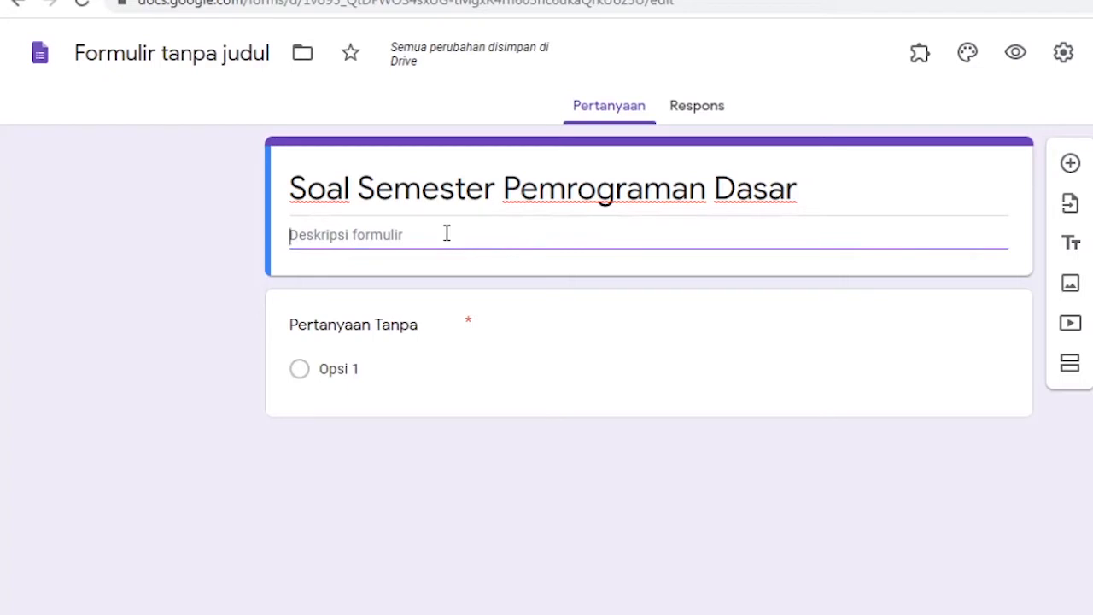
text(Guru)
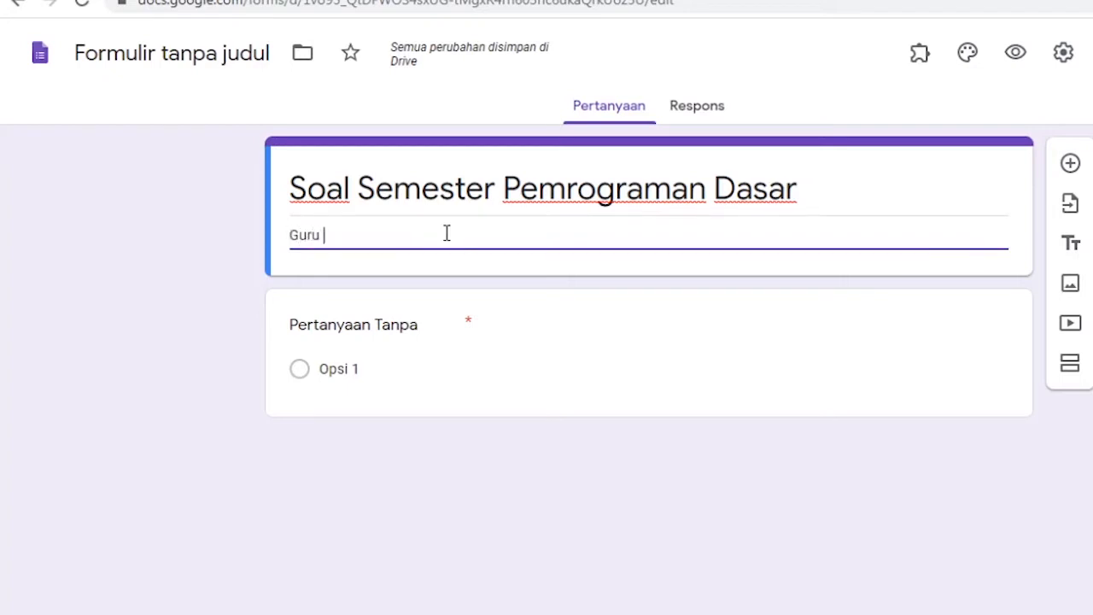
text( Mata)
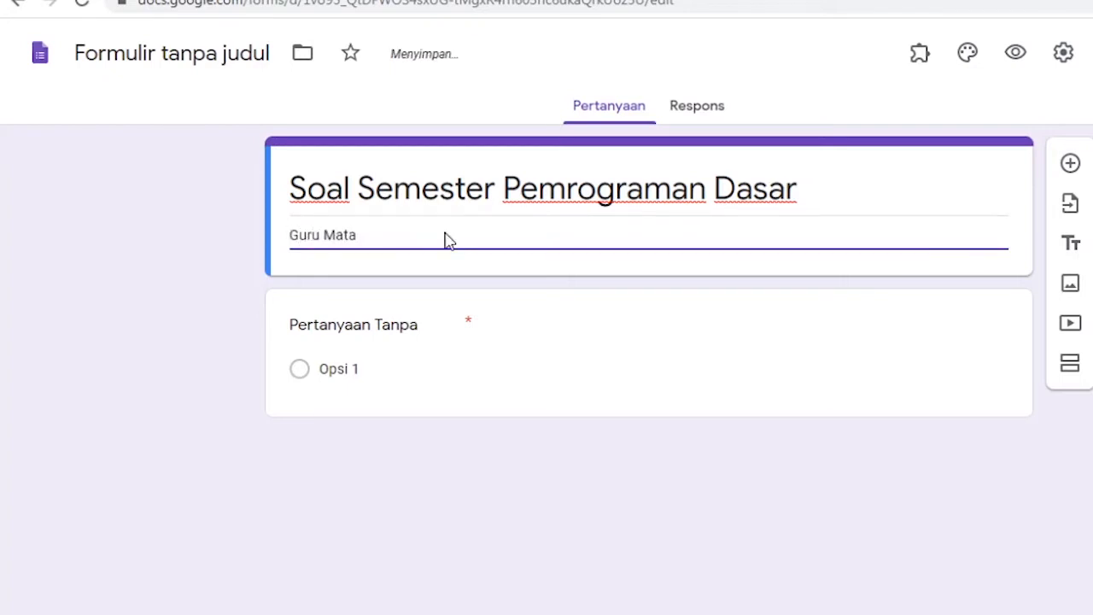
text( Pelajaran)
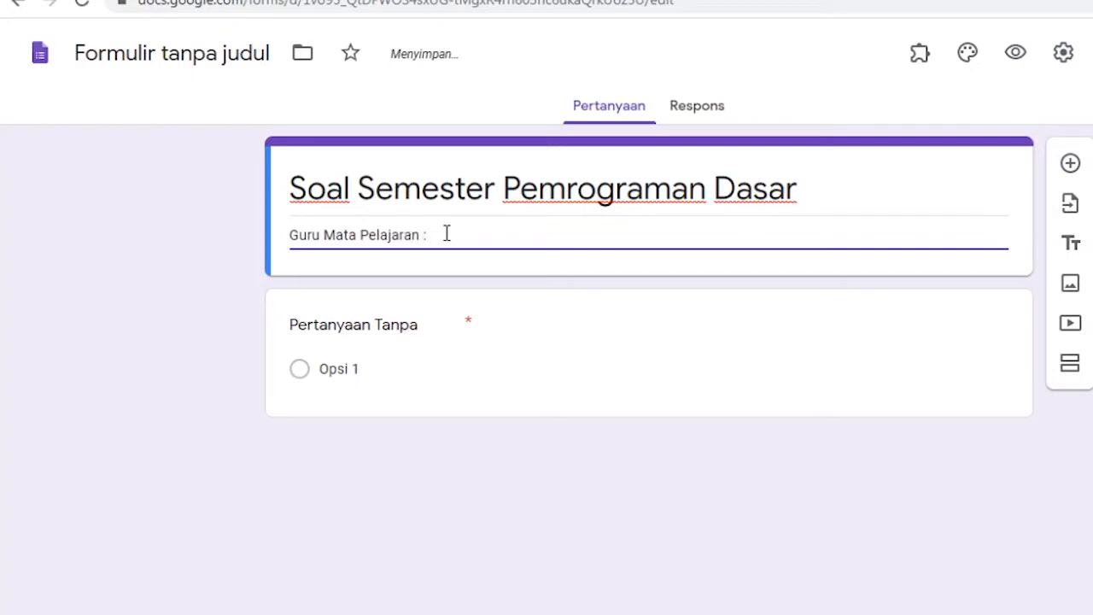
text( : Yan pa)
key(BackSpace)
key(BackSpace)
key(BackSpace)
text(Paul Pala'lan)
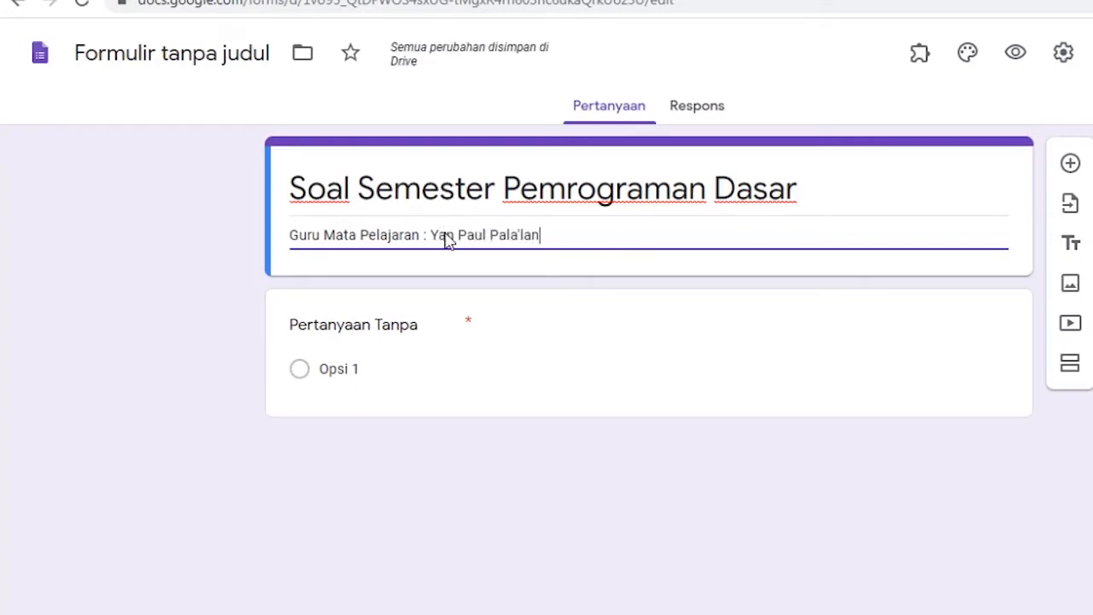
text(gan, S)
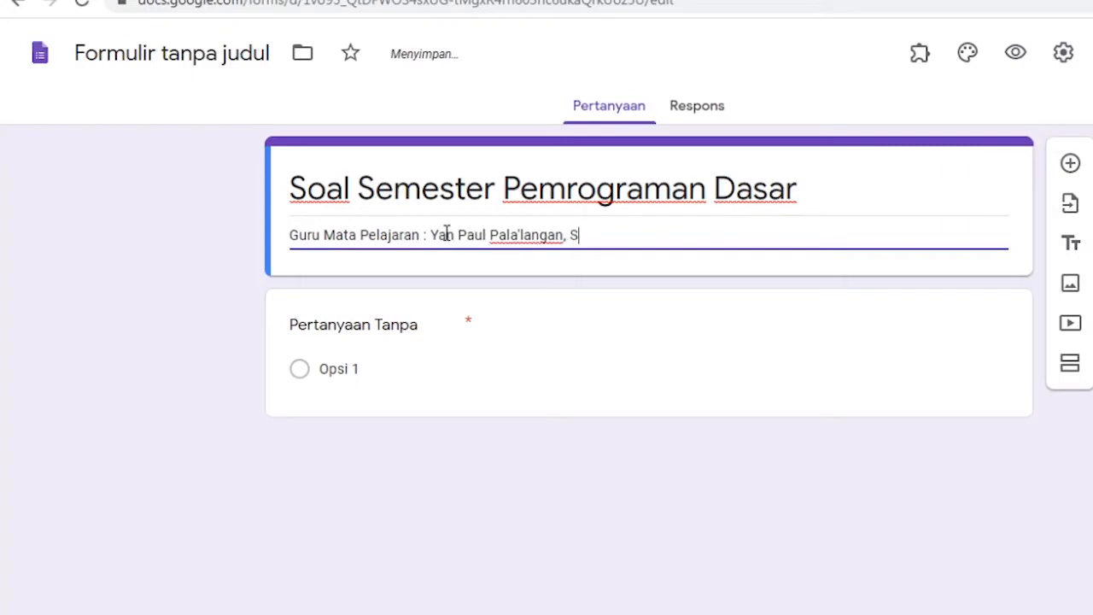
text(.KOm., S.Pd.,)
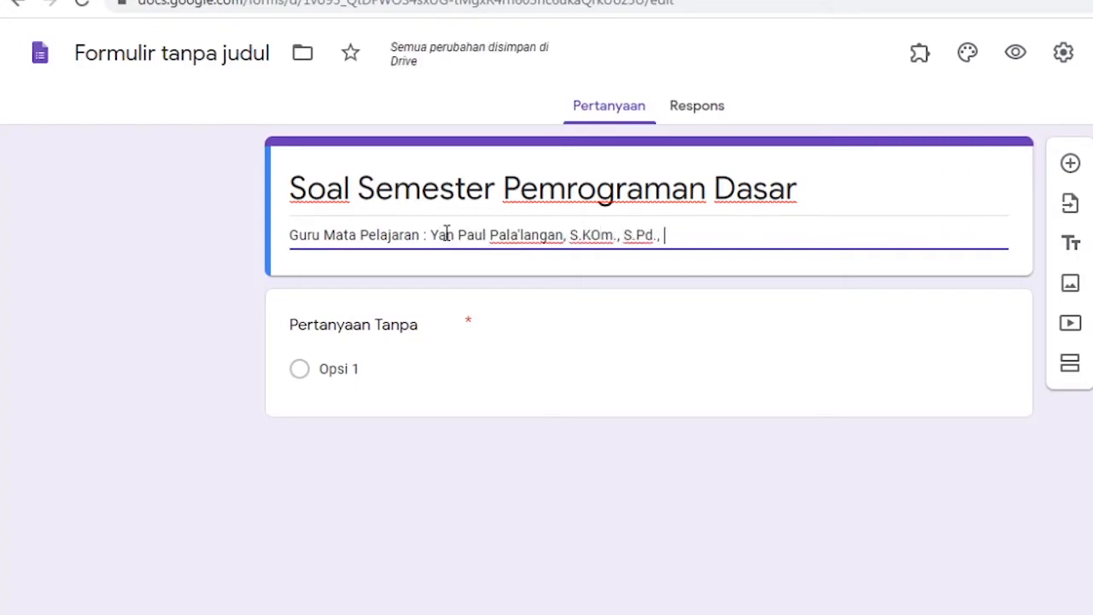
text( Gr.)
Step: Name the form file "Soal Semester Pemrograman Dasar" to match the form's title
triple_click(422, 195)
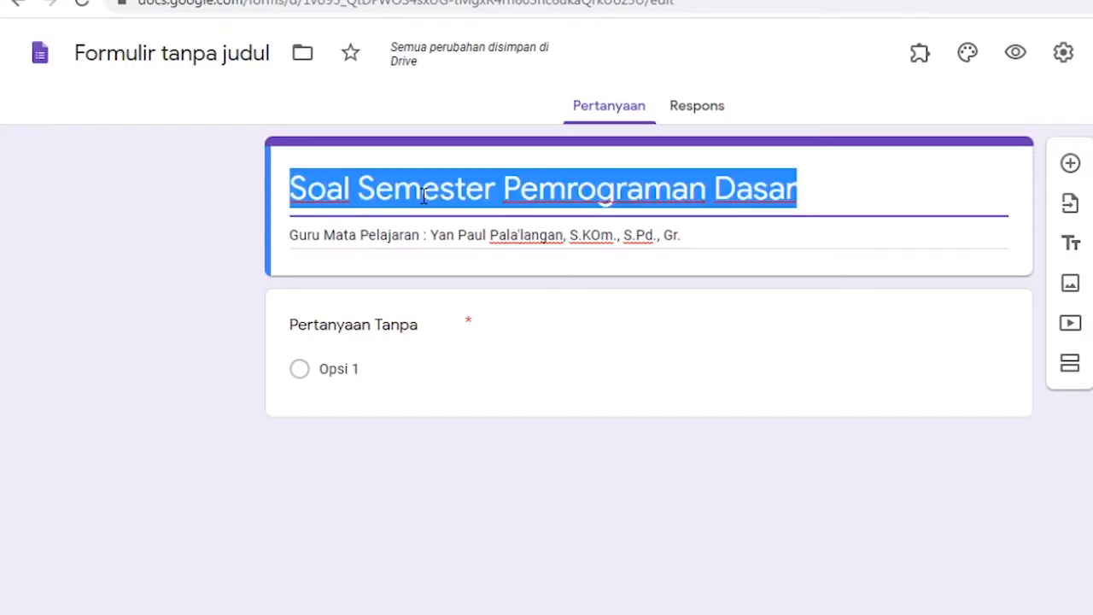
click(398, 195)
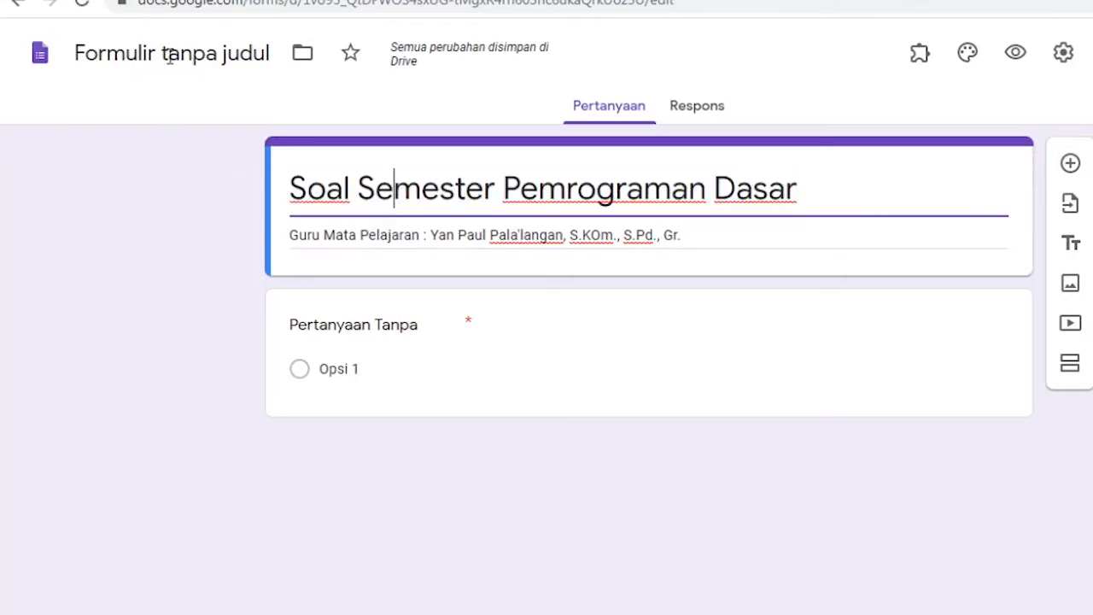
click(244, 52)
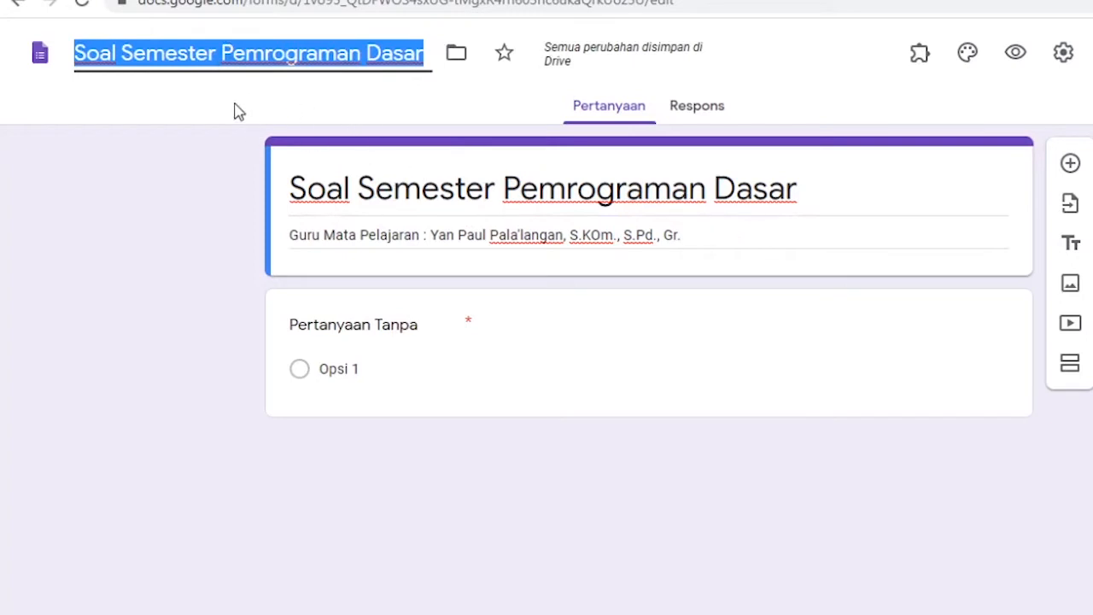
triple_click(851, 205)
triple_click(839, 240)
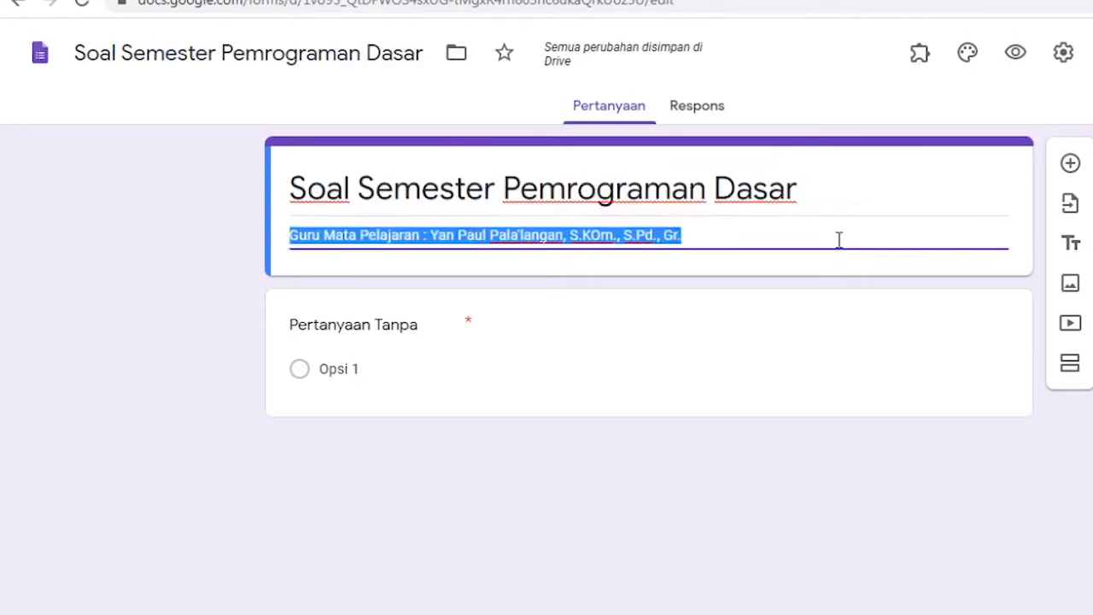
click(839, 240)
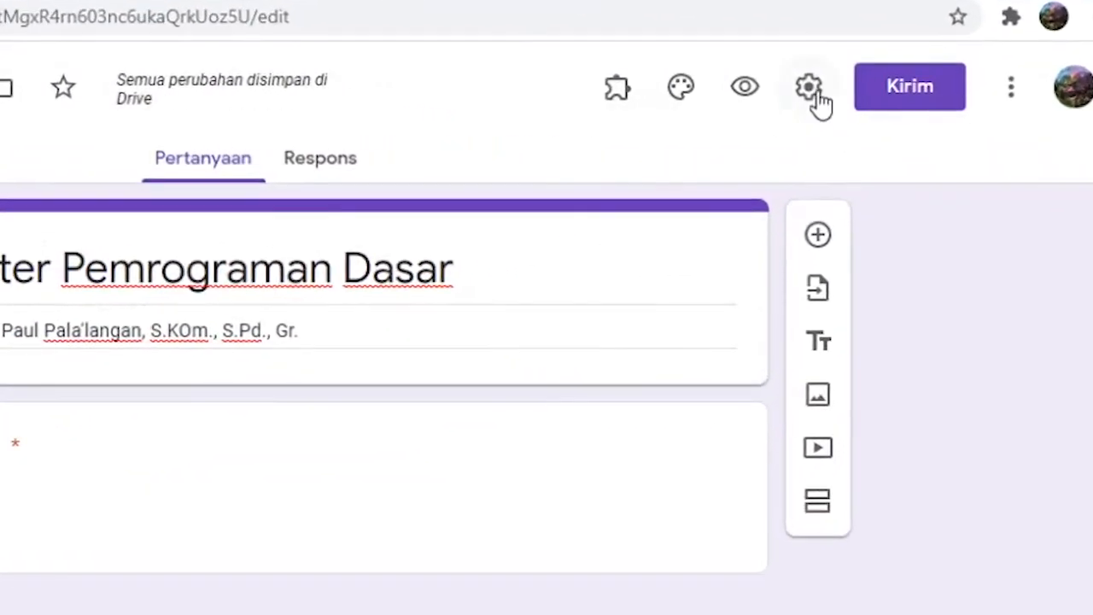
Step: Make the form a quiz in its settings and review the grade release and respondent visibility options
click(892, 95)
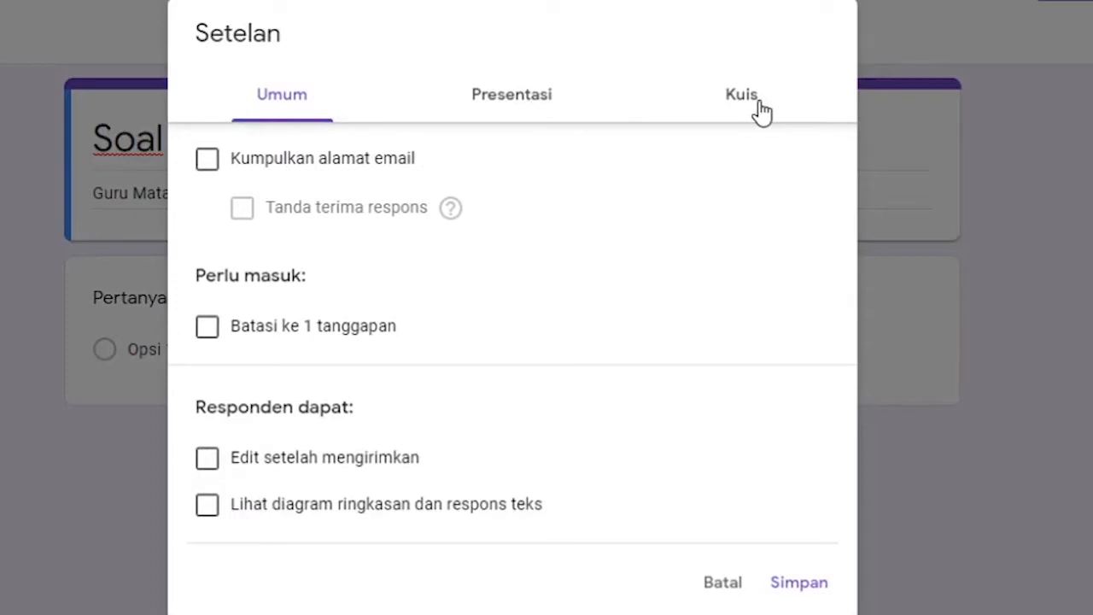
click(759, 109)
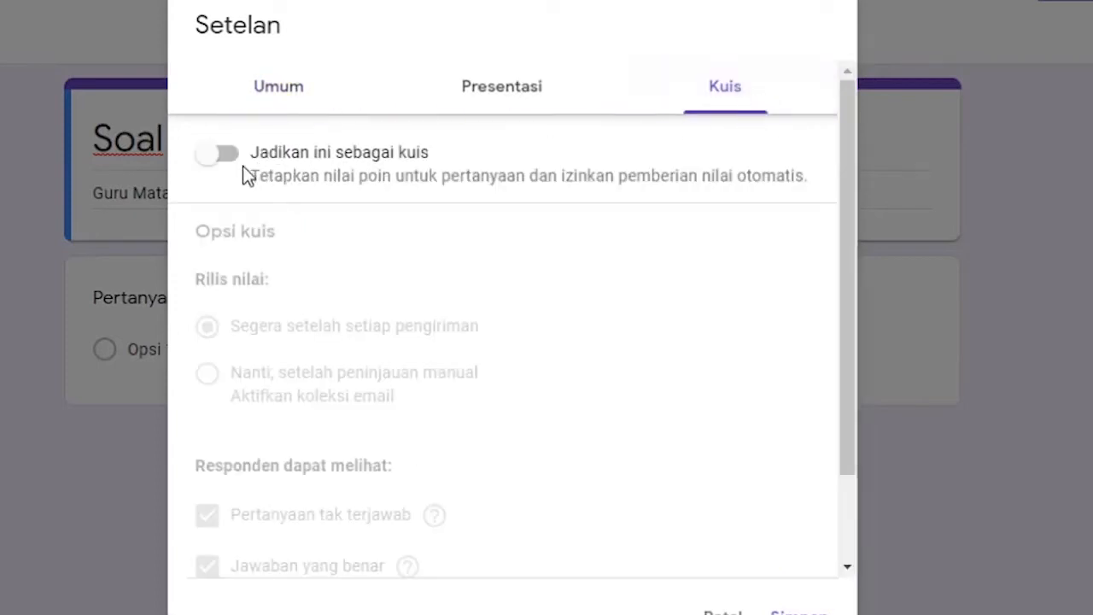
click(229, 166)
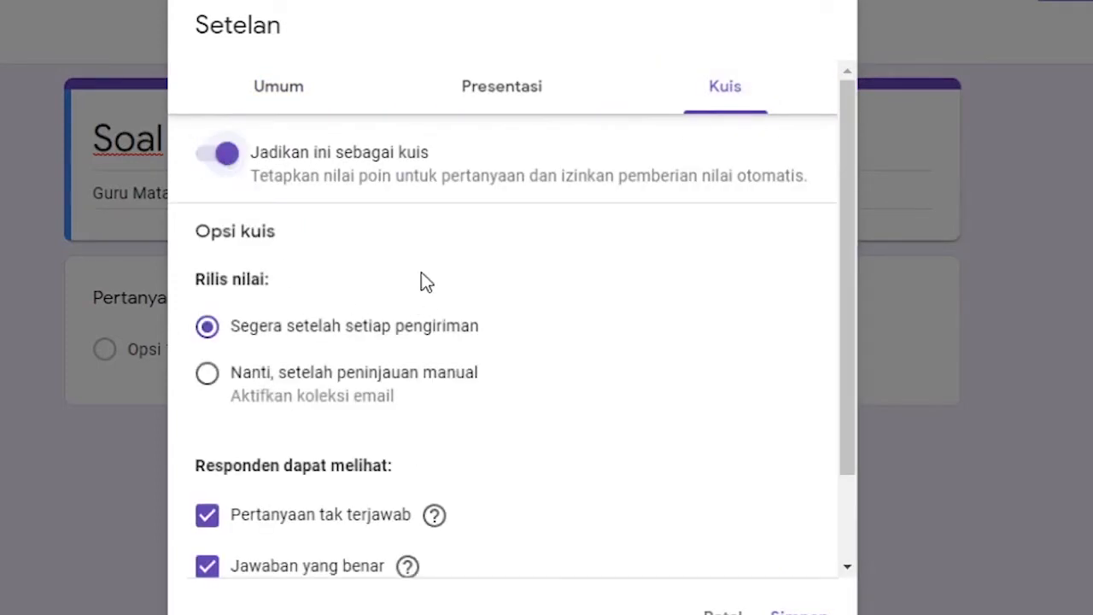
scroll(424, 270, down, 2)
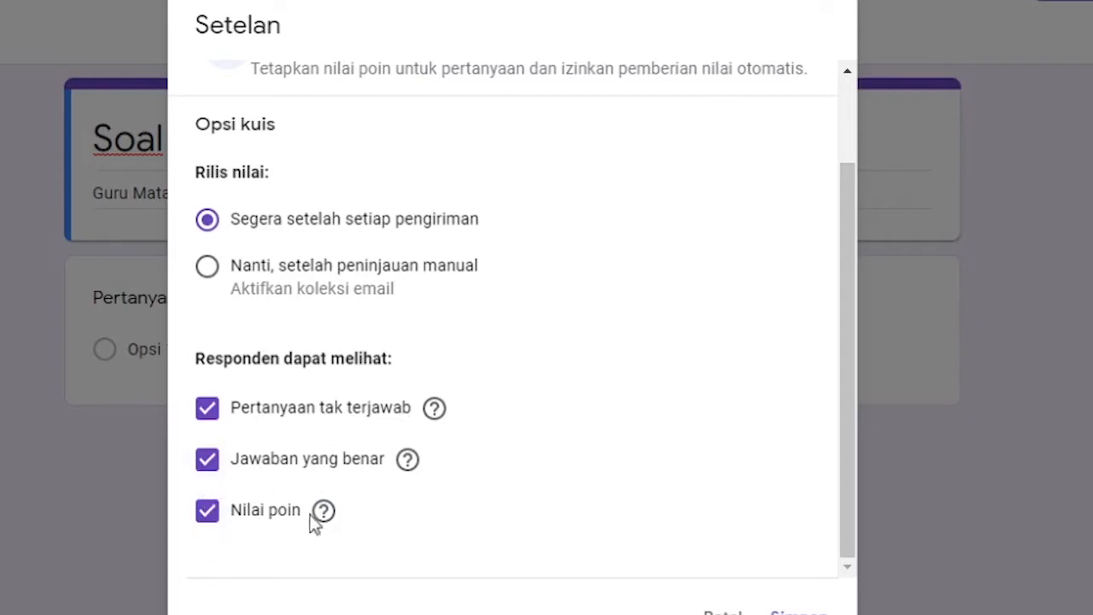
scroll(380, 343, up, 2)
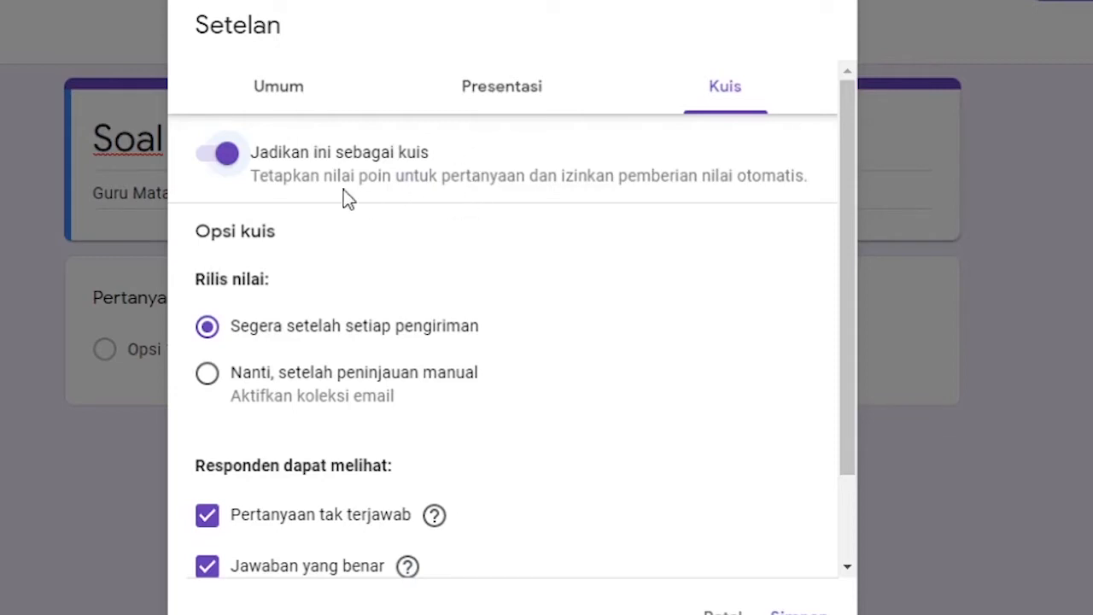
Step: Turn off the link for submitting another response and set the confirmation message to "Terima kasih telah mengikuti ulangan akhir semester ini. Semoga sukses."
click(504, 101)
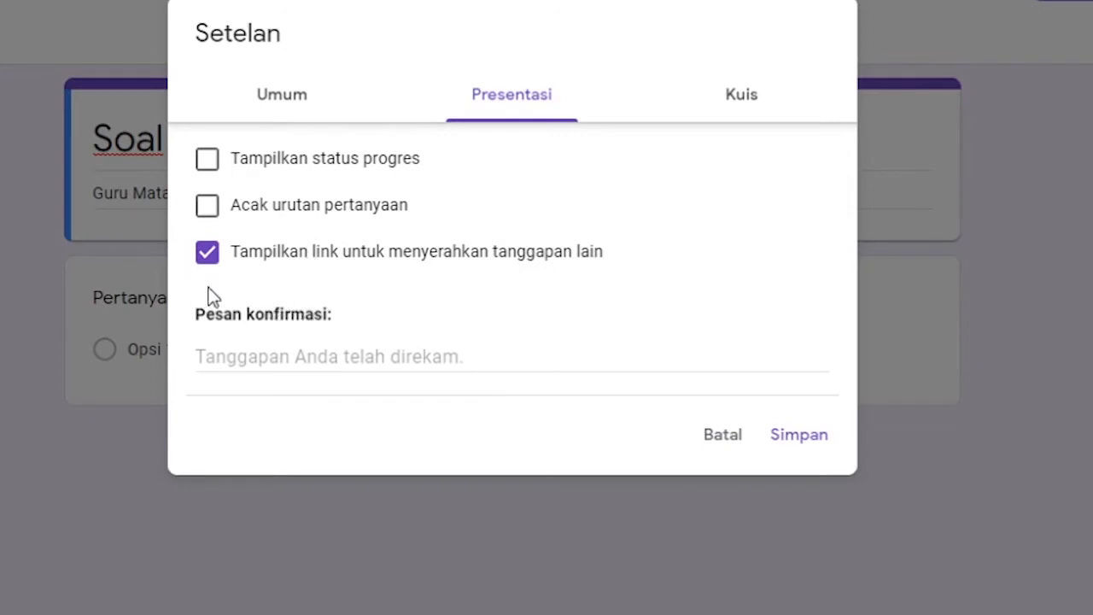
click(209, 255)
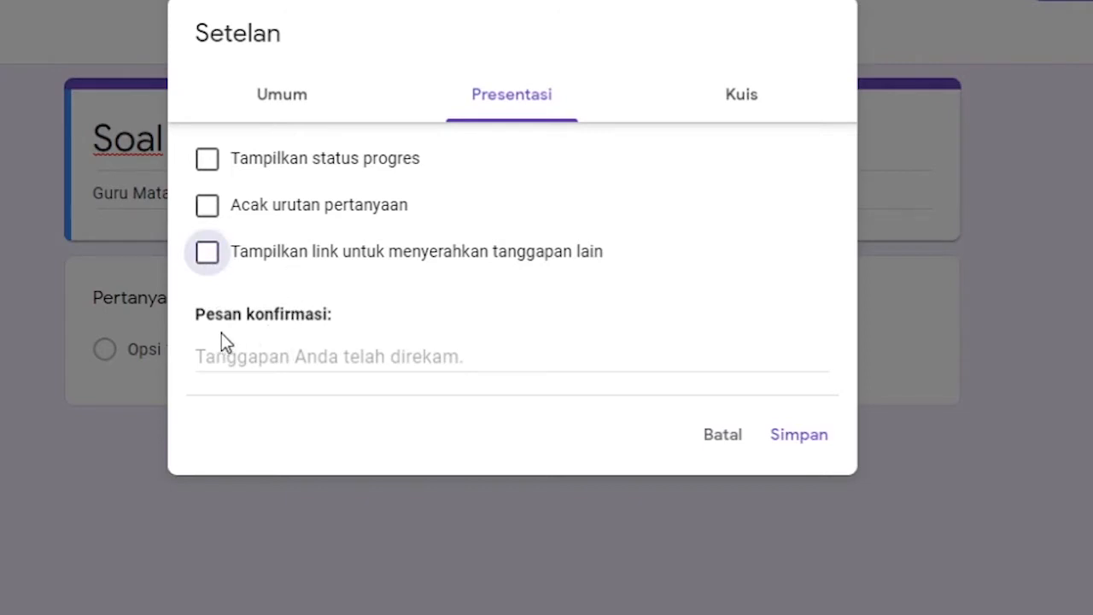
click(270, 359)
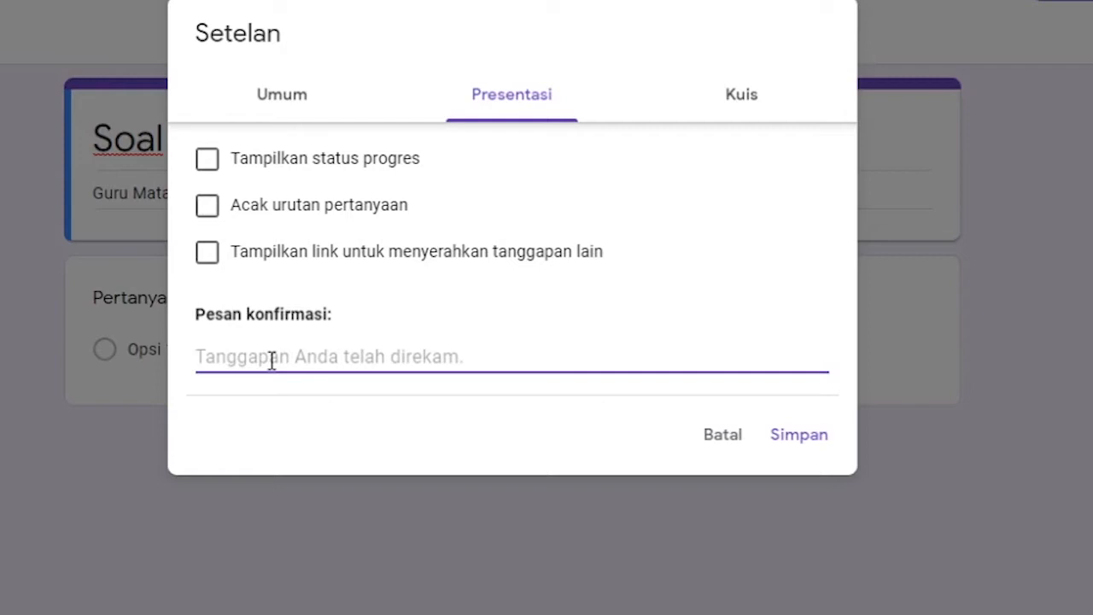
text(Terima kasih)
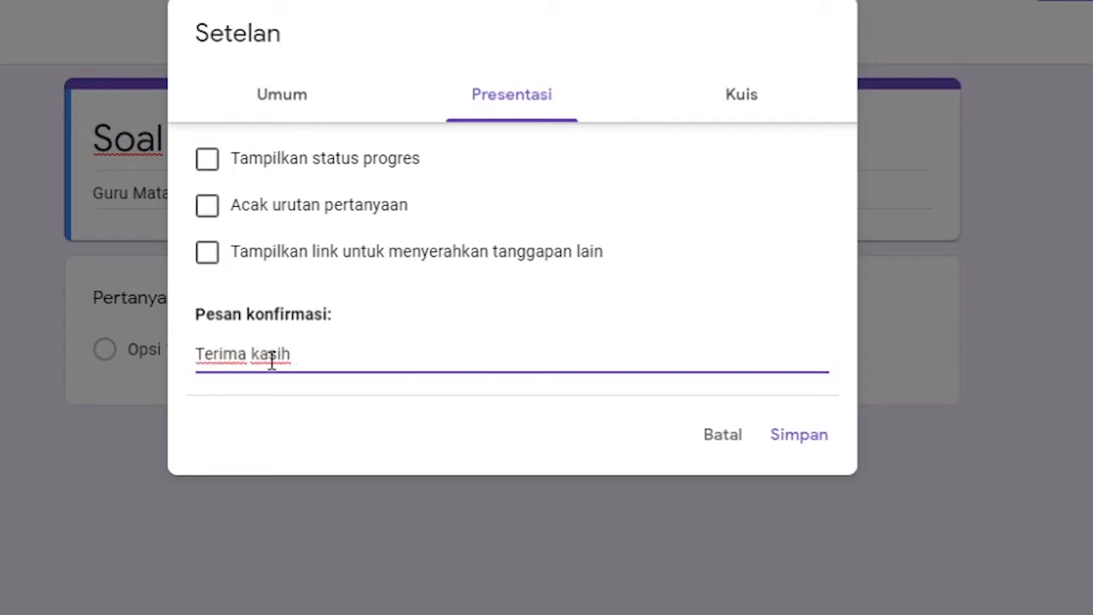
text( telah meng)
text(ikuti)
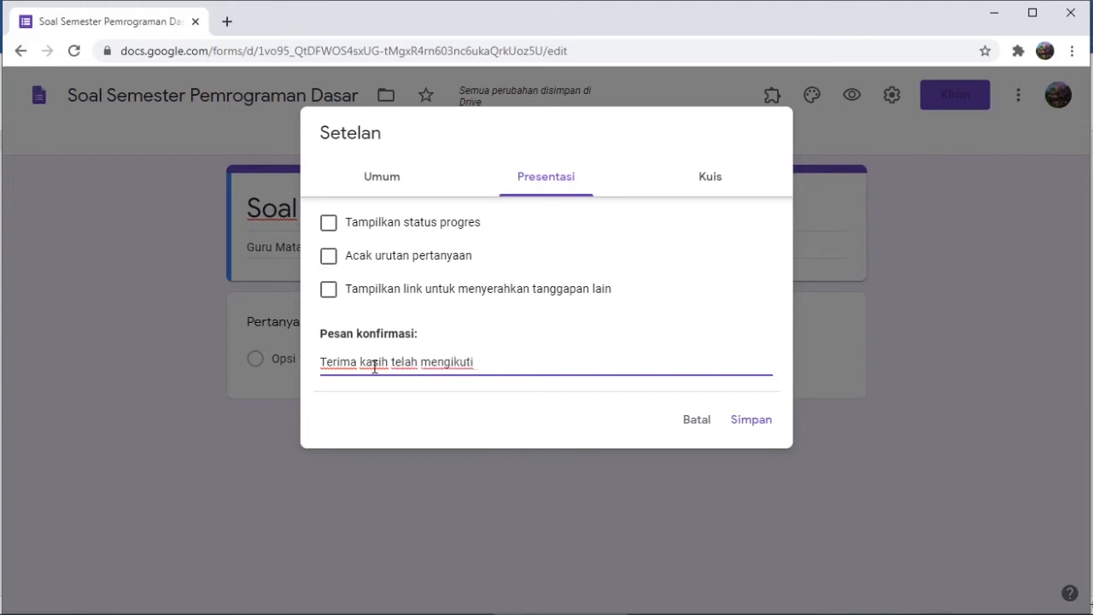
text( ulangan akhir semester )
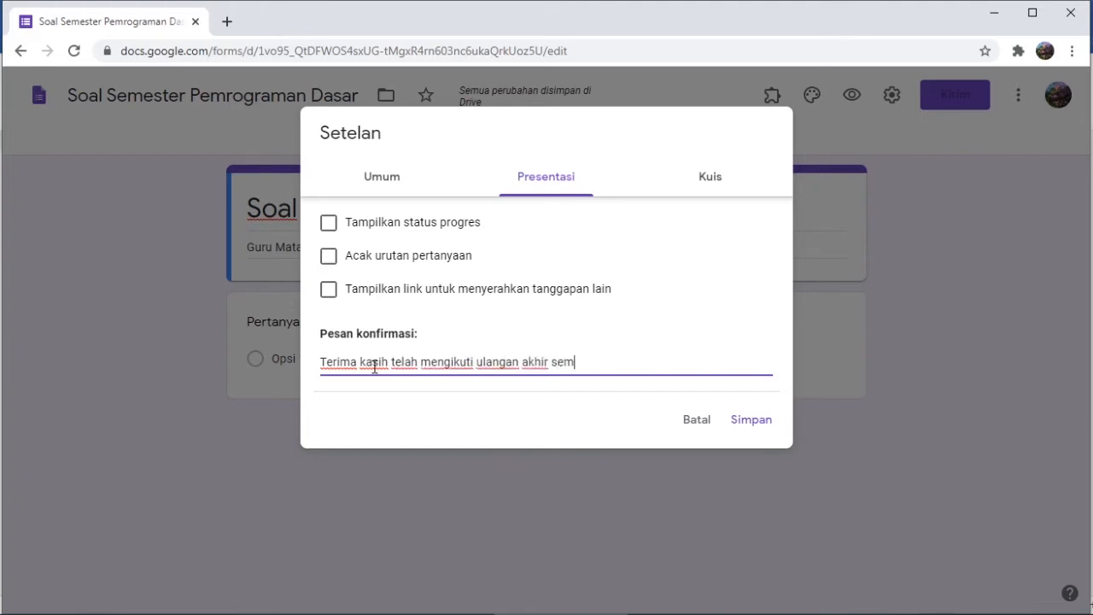
text(ini. Semoga sukses.)
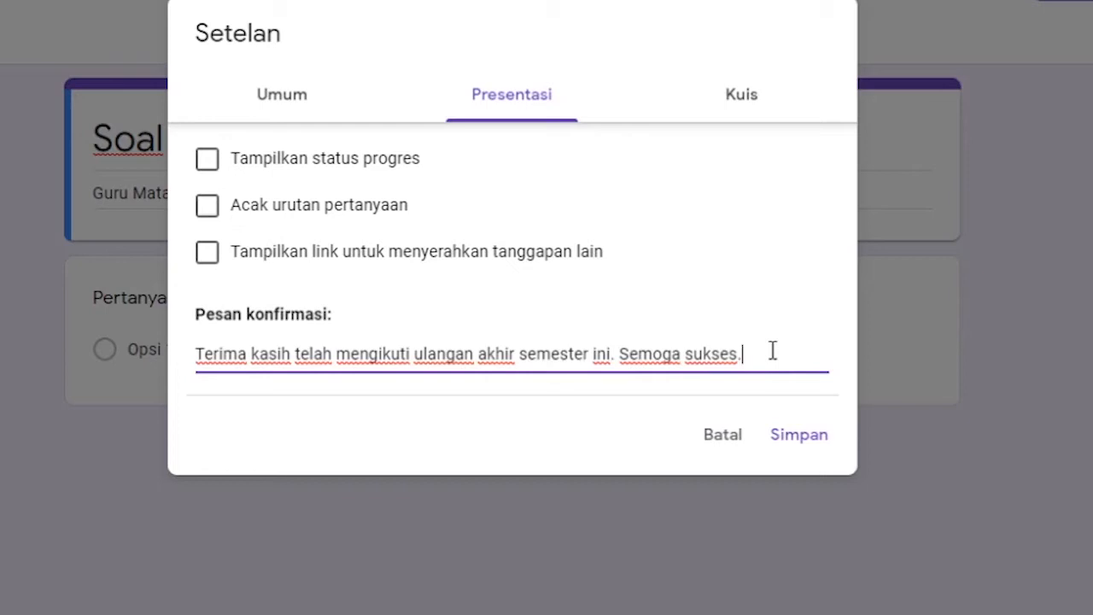
Step: Add a "Website:" line with the teacher's web address below the confirmation message and save the form settings
key(Return)
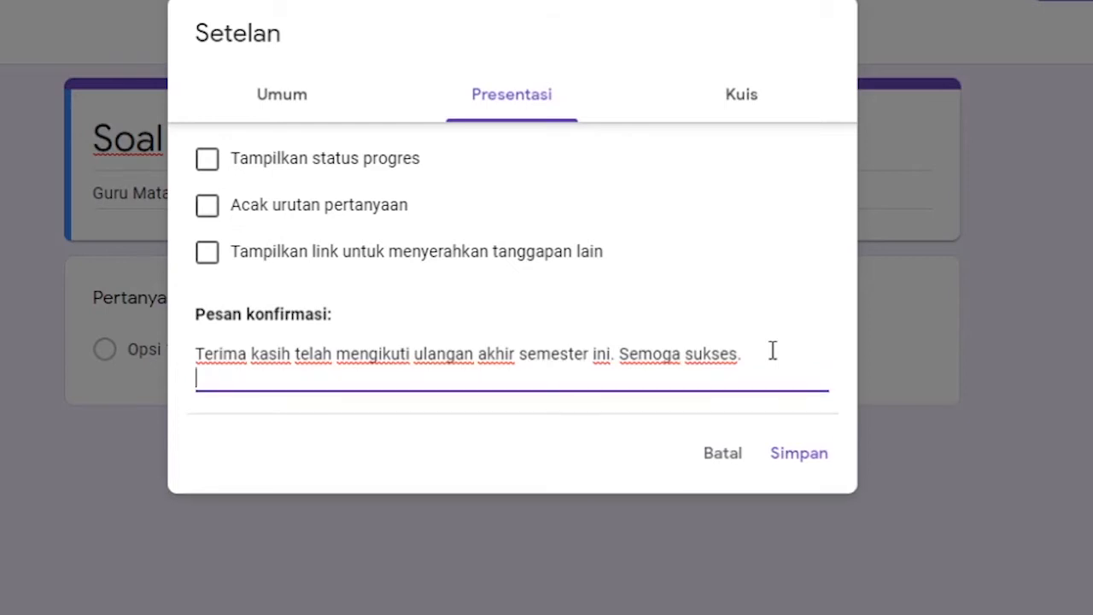
text(Website)
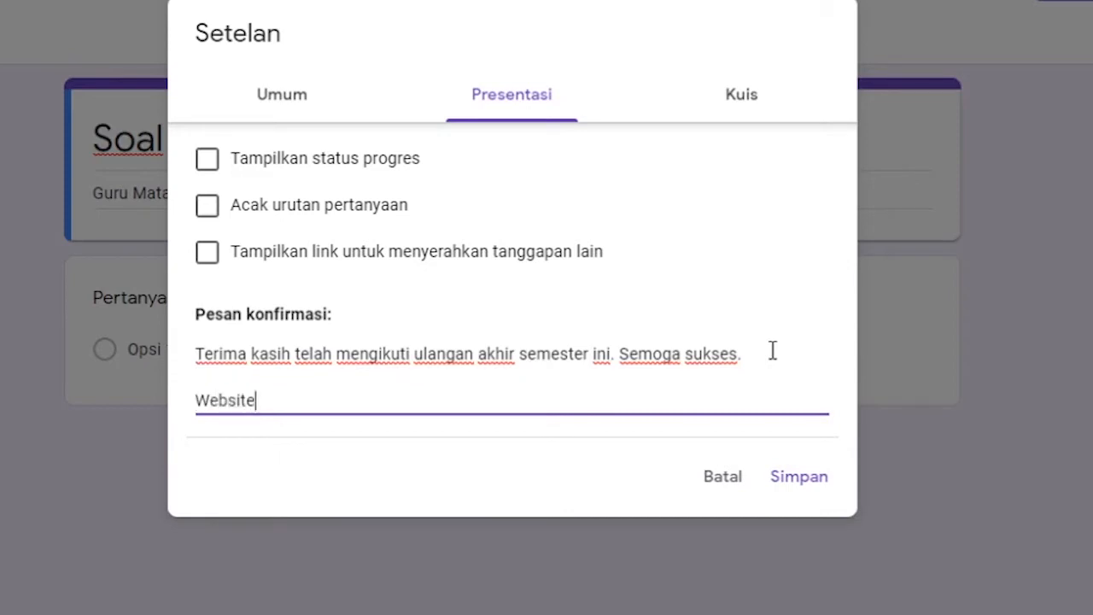
text(: www.yanpaul)
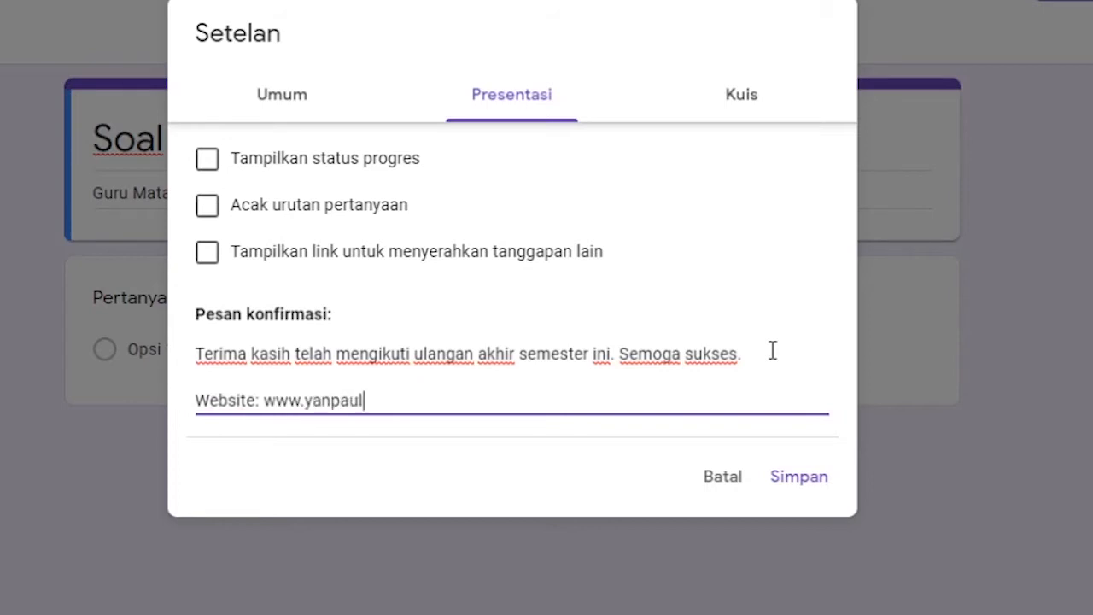
text(.web.id)
click(285, 105)
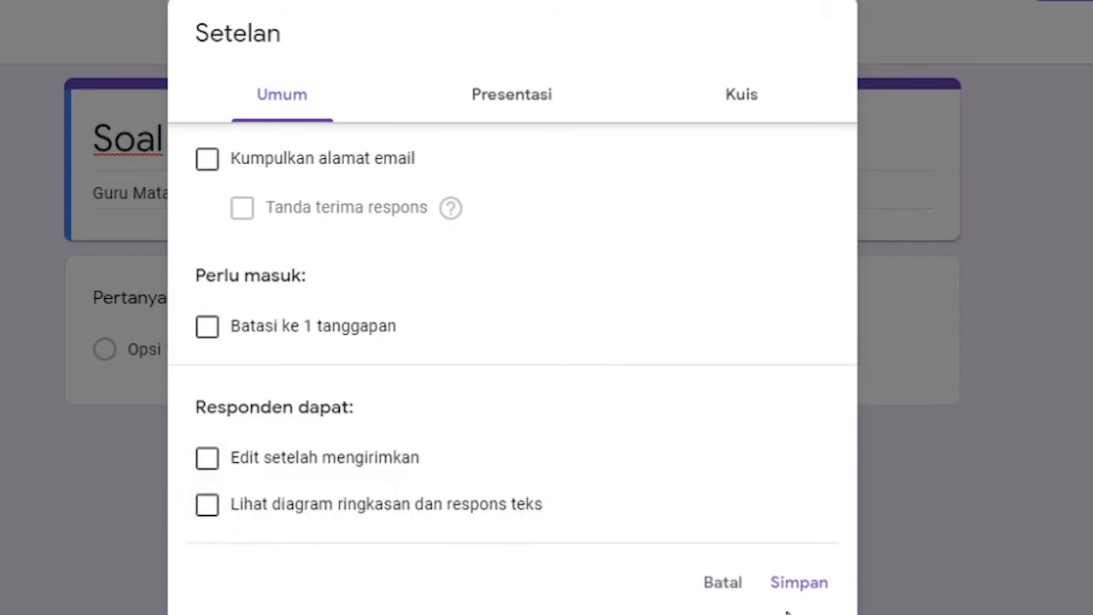
click(803, 588)
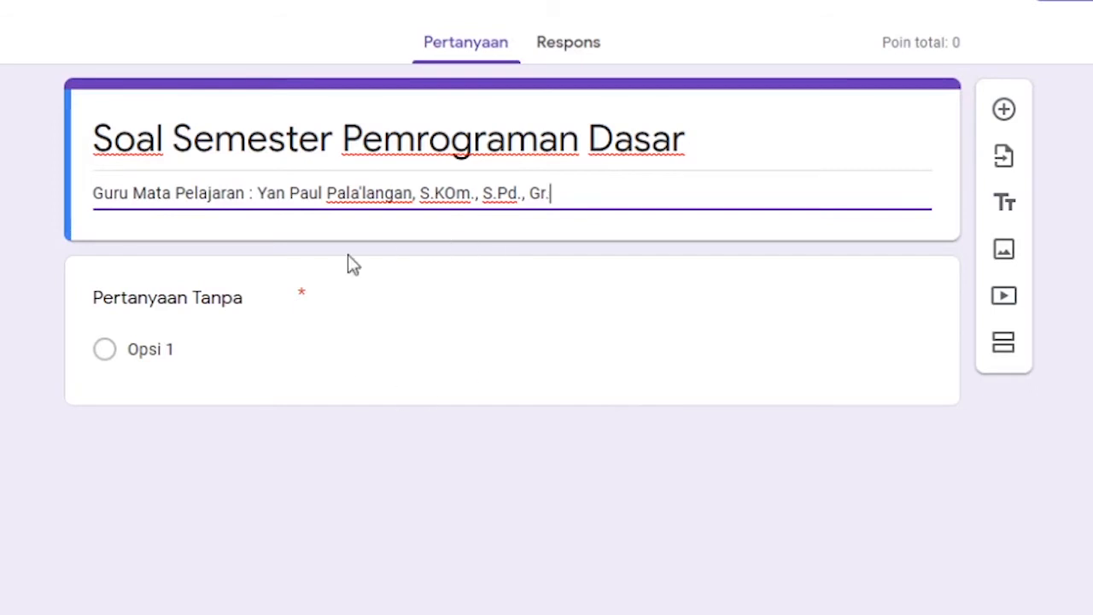
Step: Title the first question "Nama" and set its answer type to Jawaban singkat
click(221, 305)
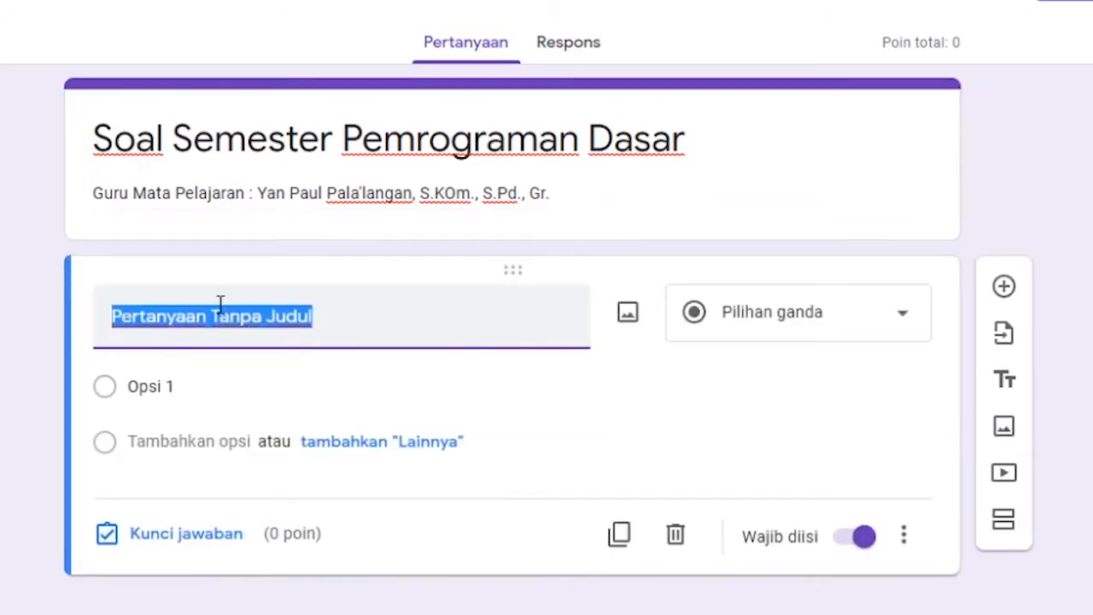
text(Nama)
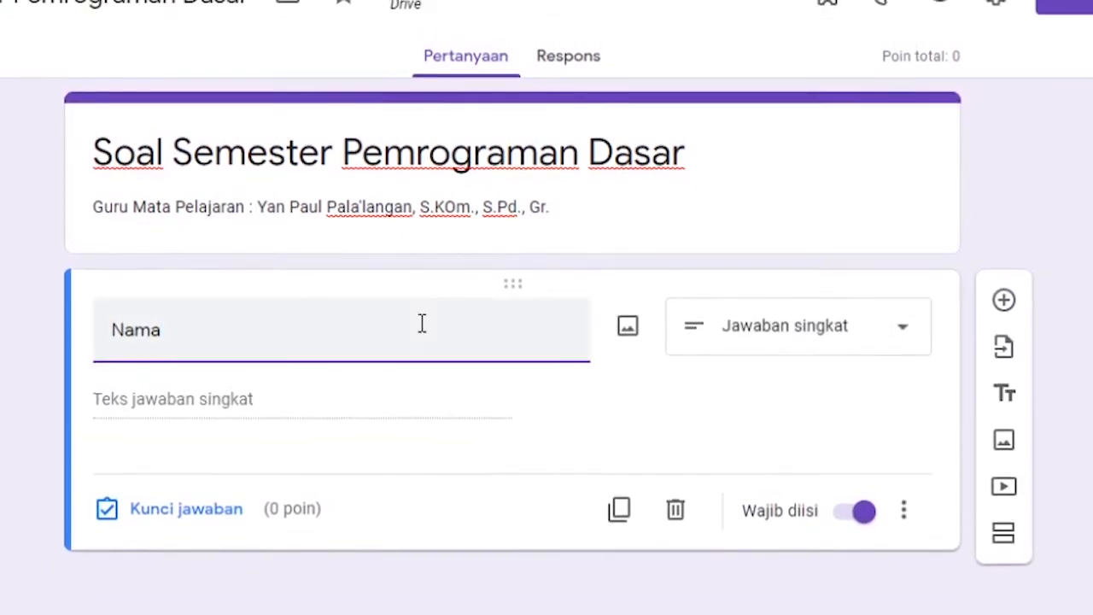
click(781, 360)
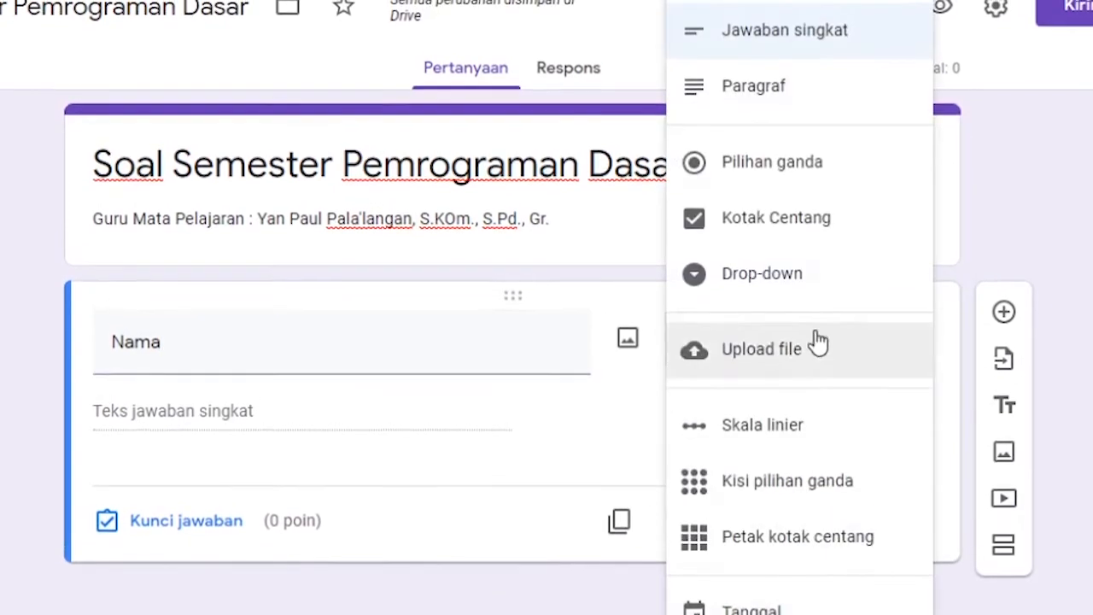
click(785, 39)
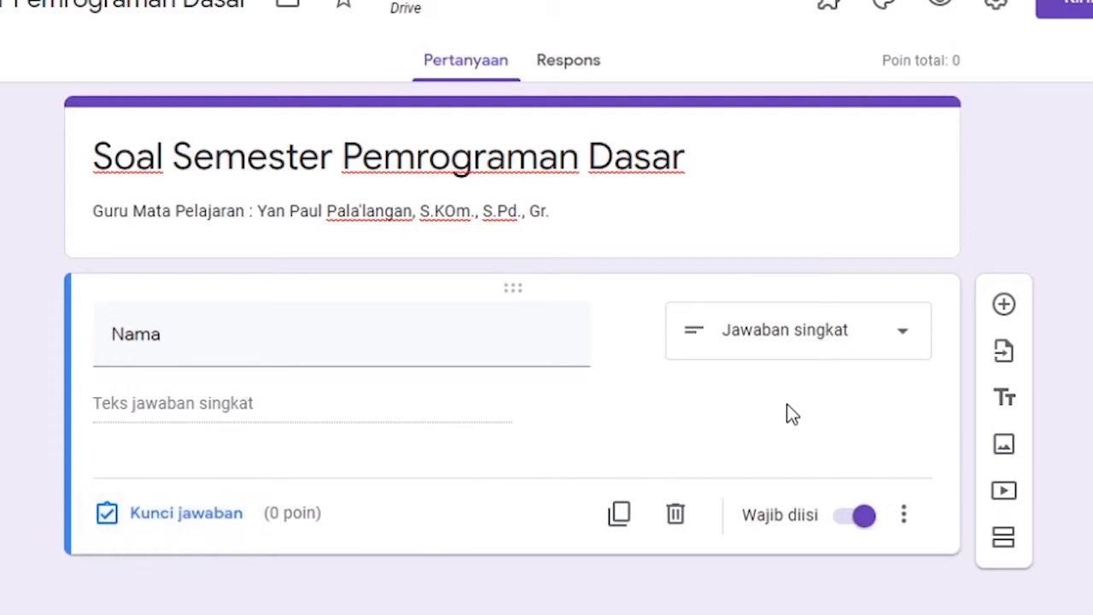
Step: Add a second question titled "Kelas" and set its answer type to Drop-down
click(1004, 306)
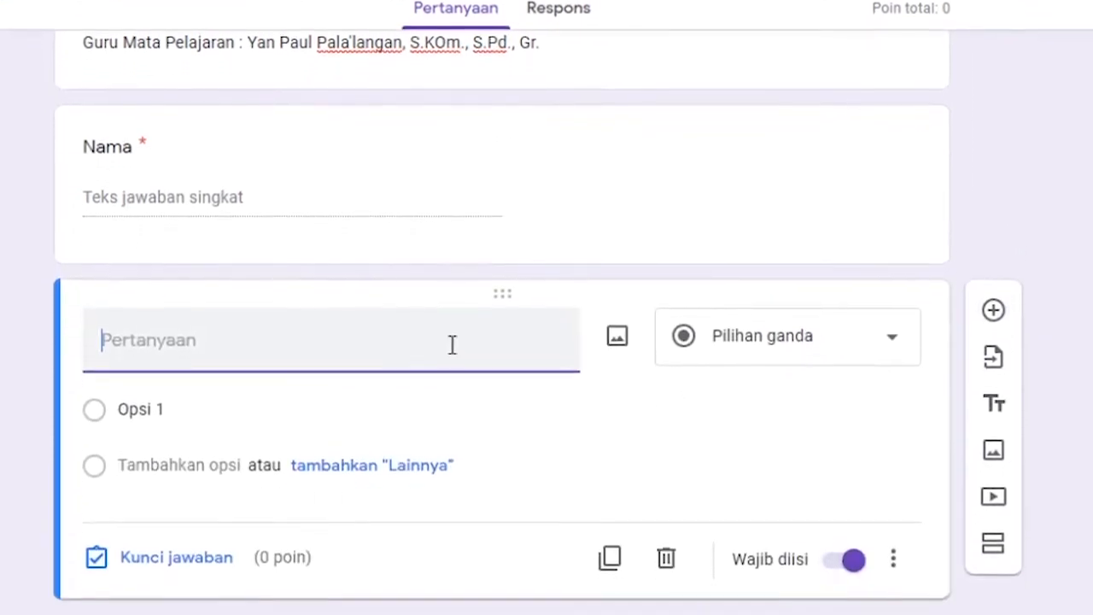
text(Ke)
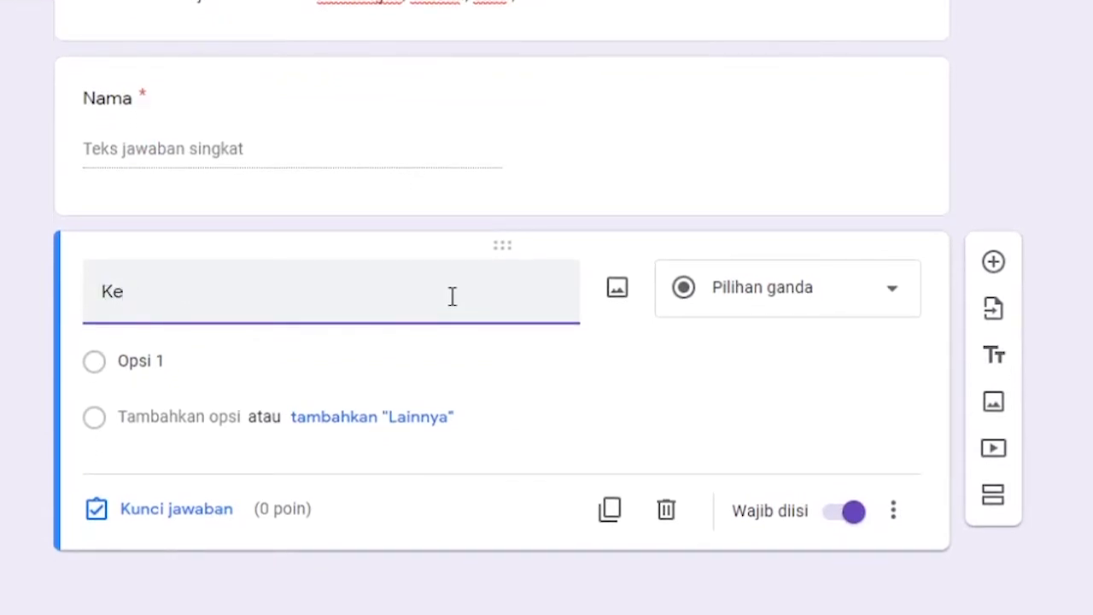
text(allas)
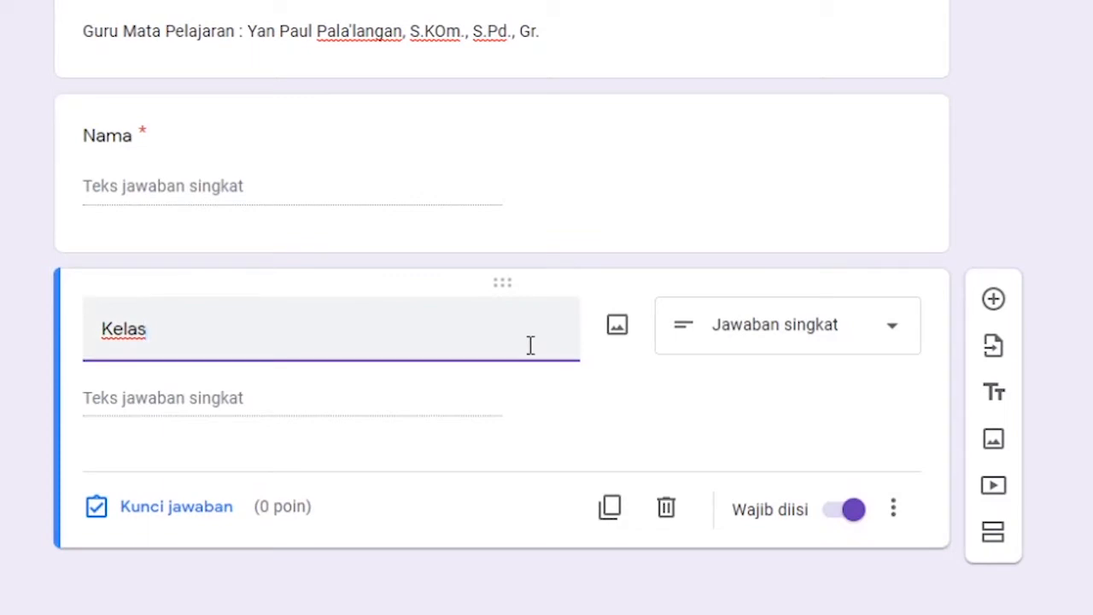
click(892, 341)
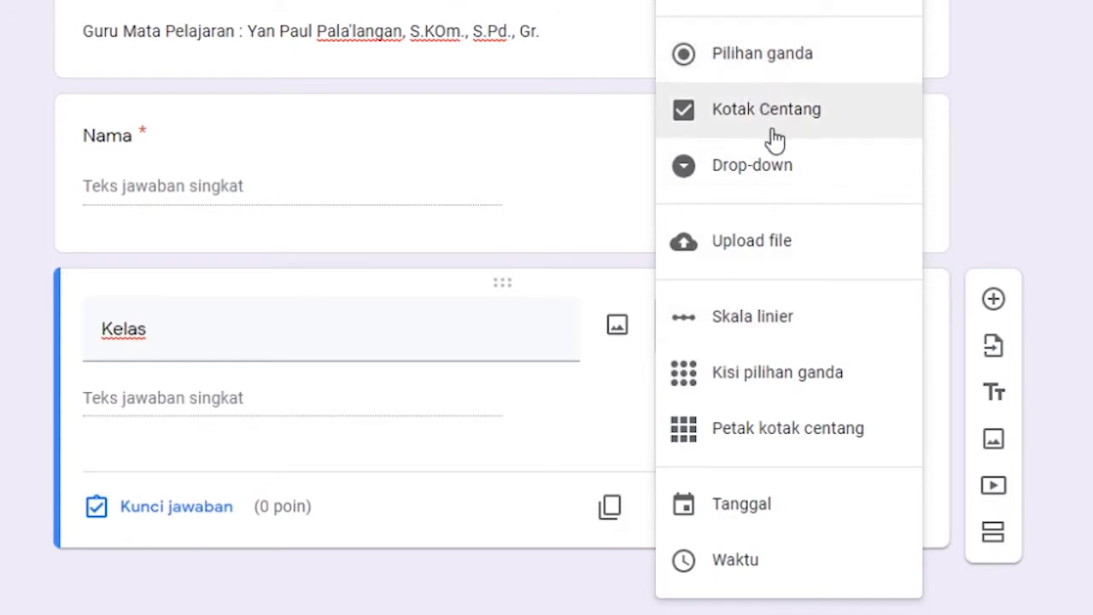
click(768, 175)
Step: Fill the Kelas drop-down with four class options running from X-TKJ1 to X-TKJ4
click(290, 394)
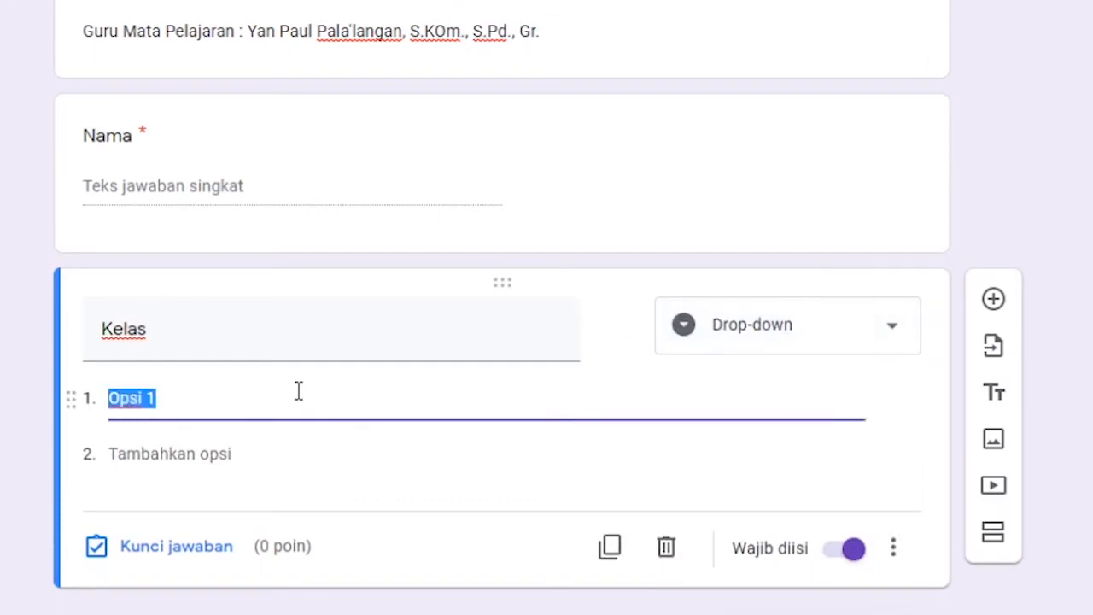
text(X-TKJ1)
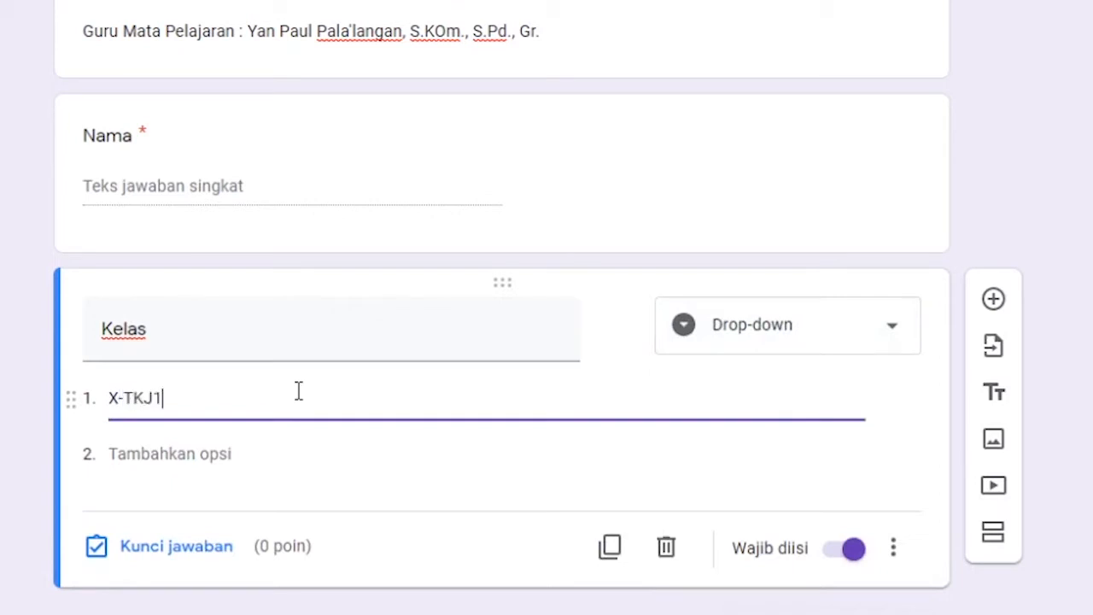
key(Tab)
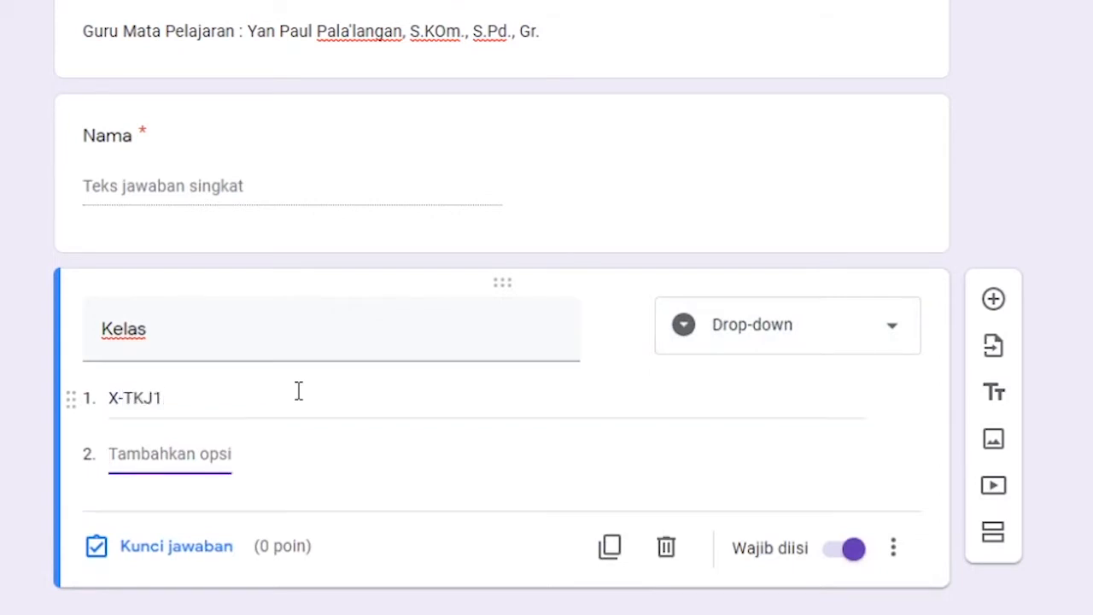
text(X-TKj2)
key(Tab)
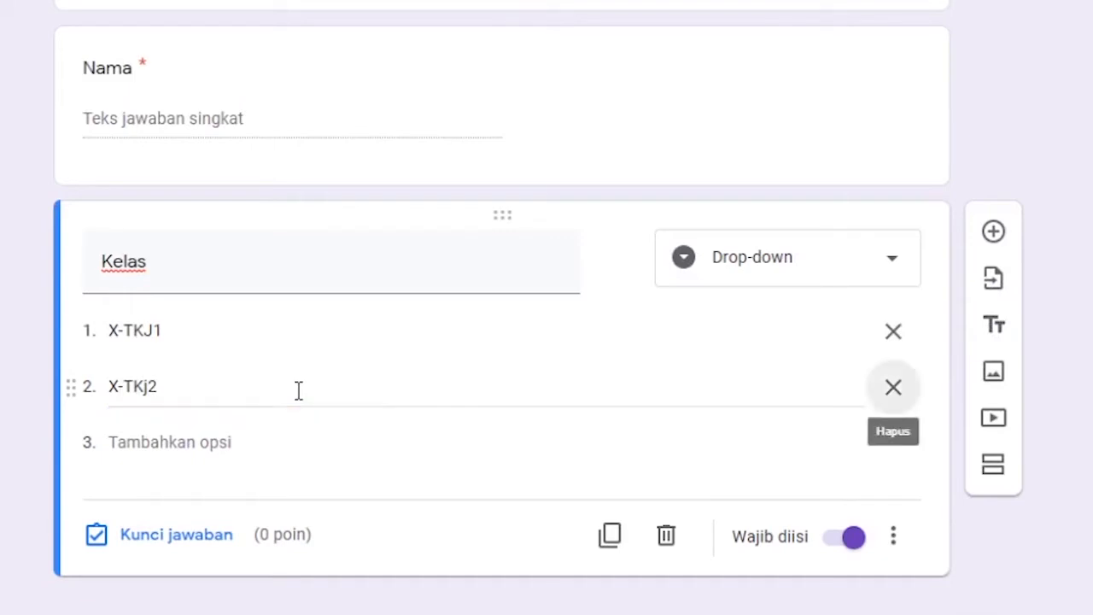
click(161, 442)
text(X-TKJ3)
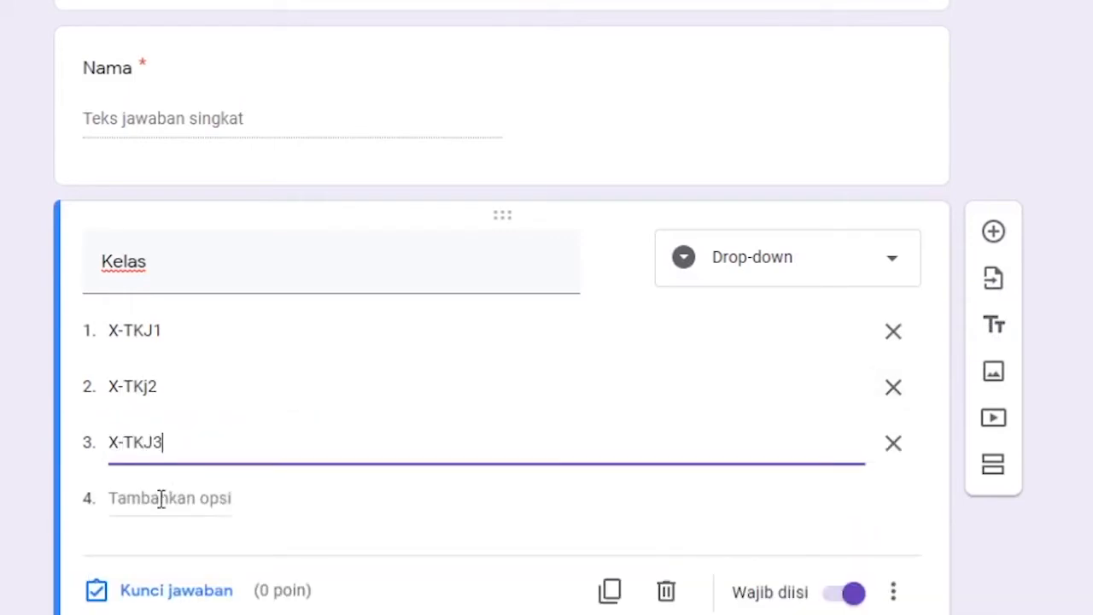
click(159, 498)
text(X-TKJ4)
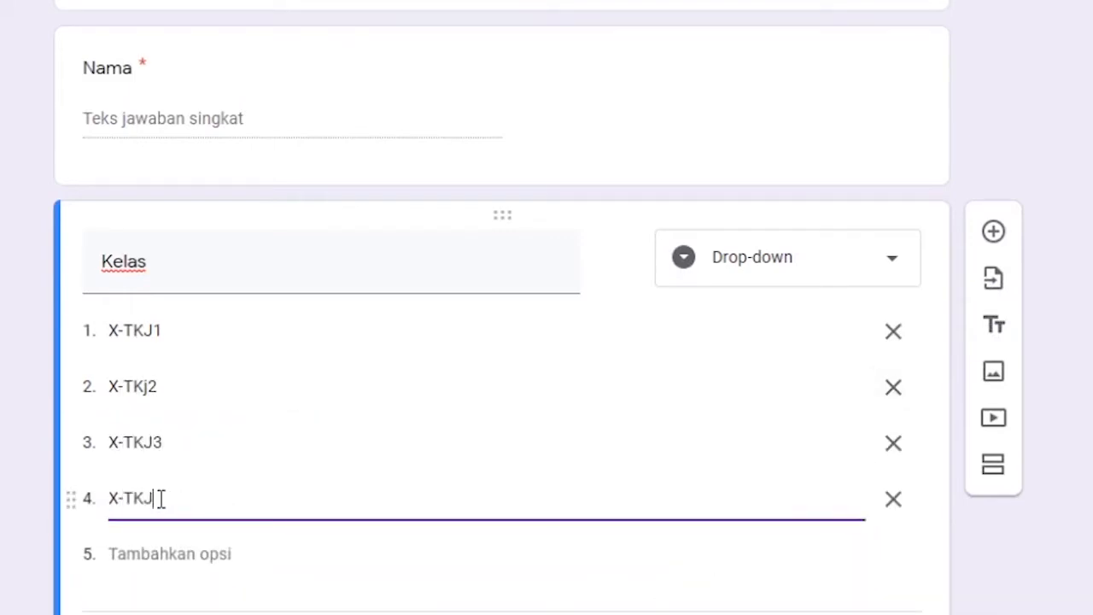
Step: Correct the spelling of the second Kelas option to X-TKJ2
click(147, 385)
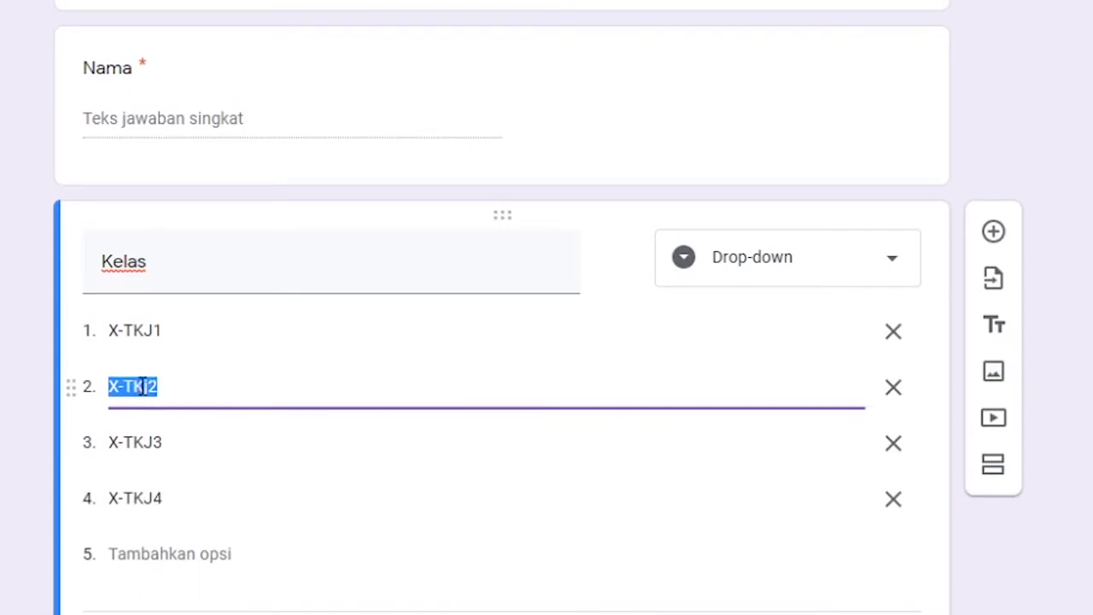
click(143, 386)
key(Delete)
text(J)
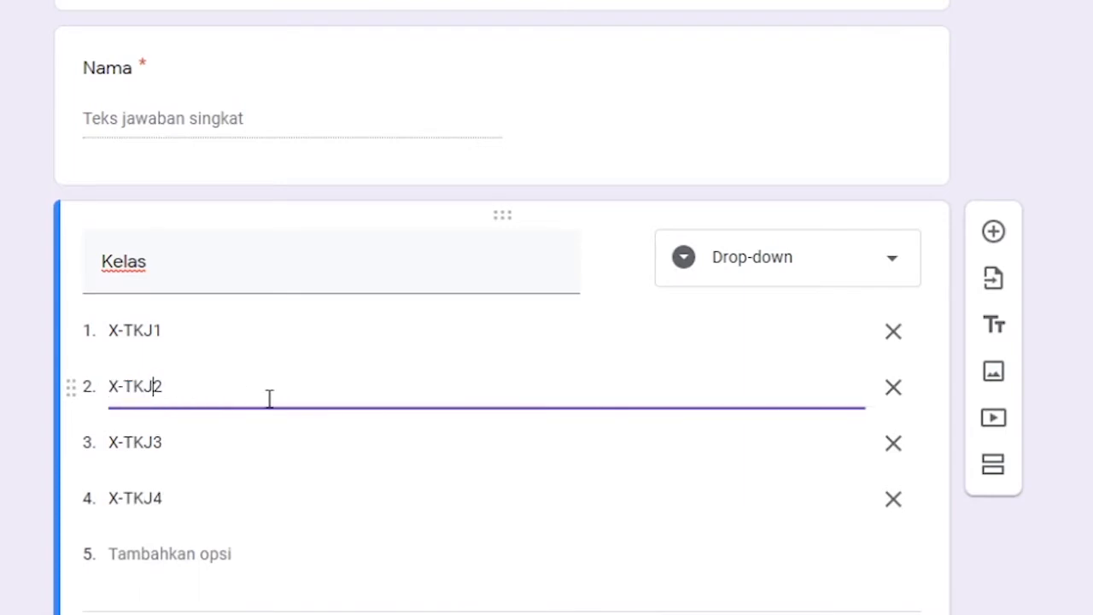
Step: Review the form header and the Nama and Kelas identity questions with their options
scroll(575, 178, down, 2)
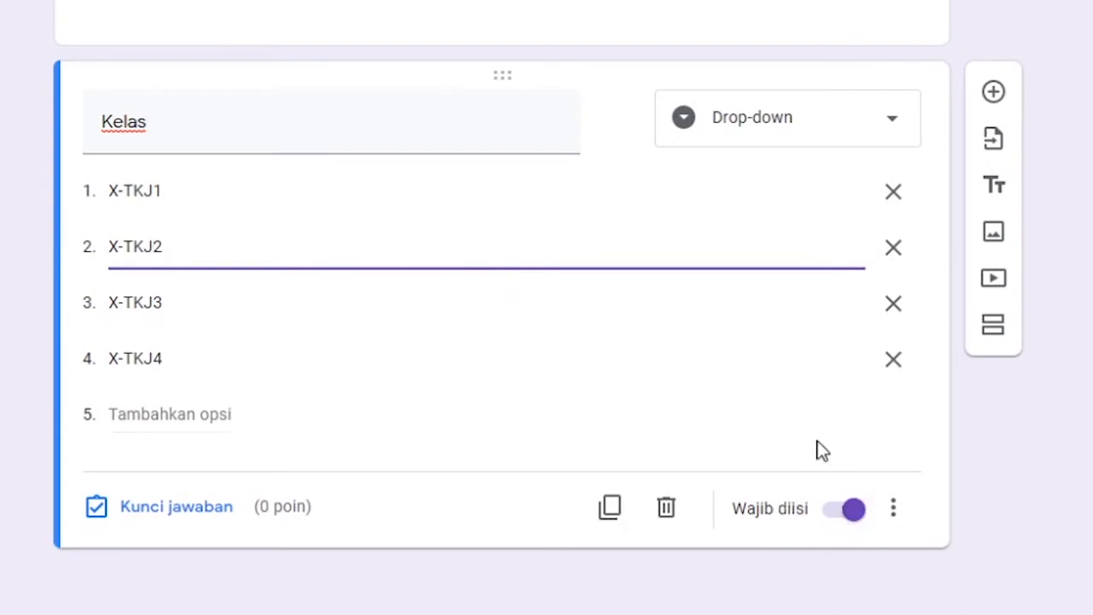
scroll(970, 473, up, 3)
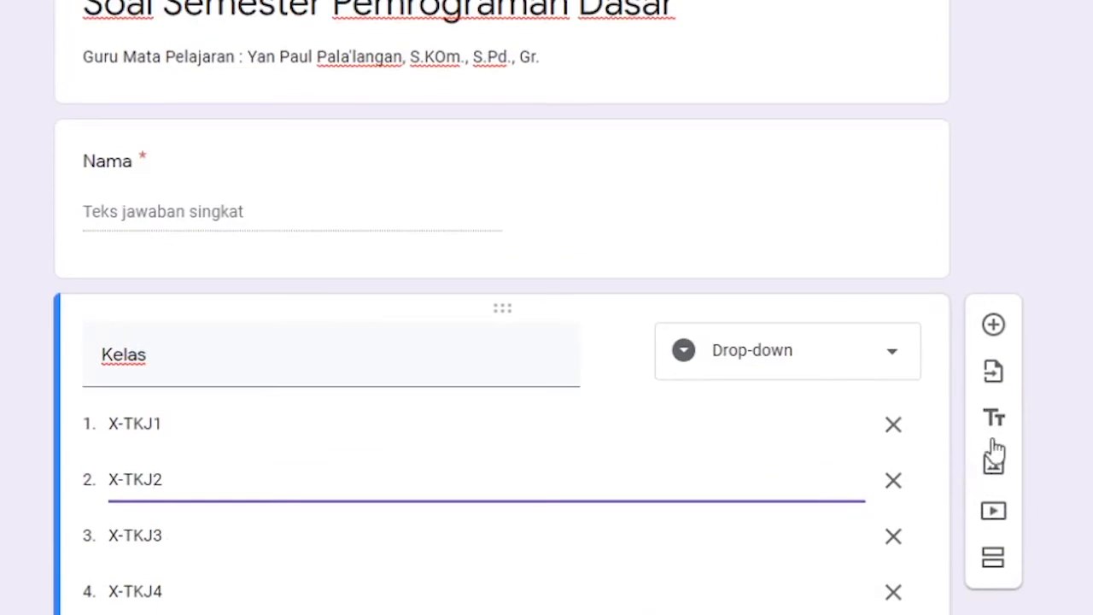
scroll(458, 311, down, 3)
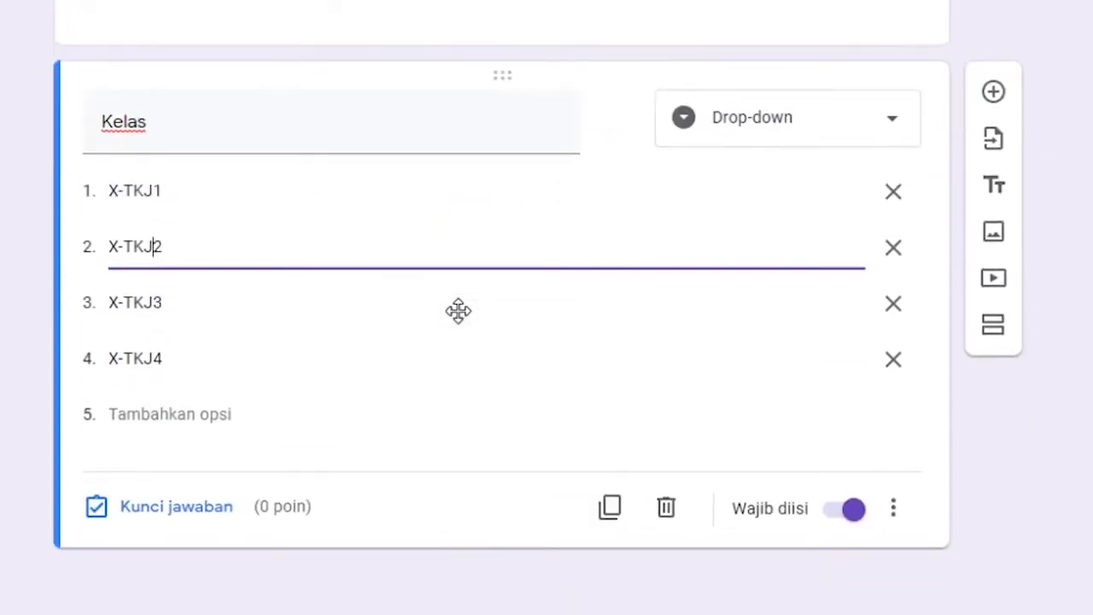
scroll(470, 281, up, 2)
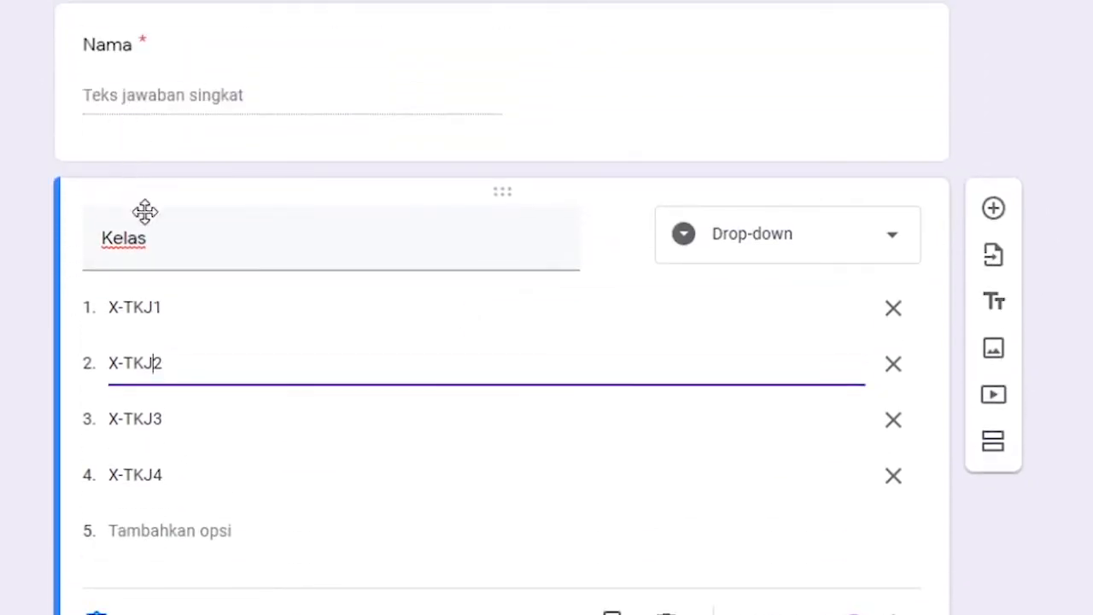
scroll(417, 353, down, 2)
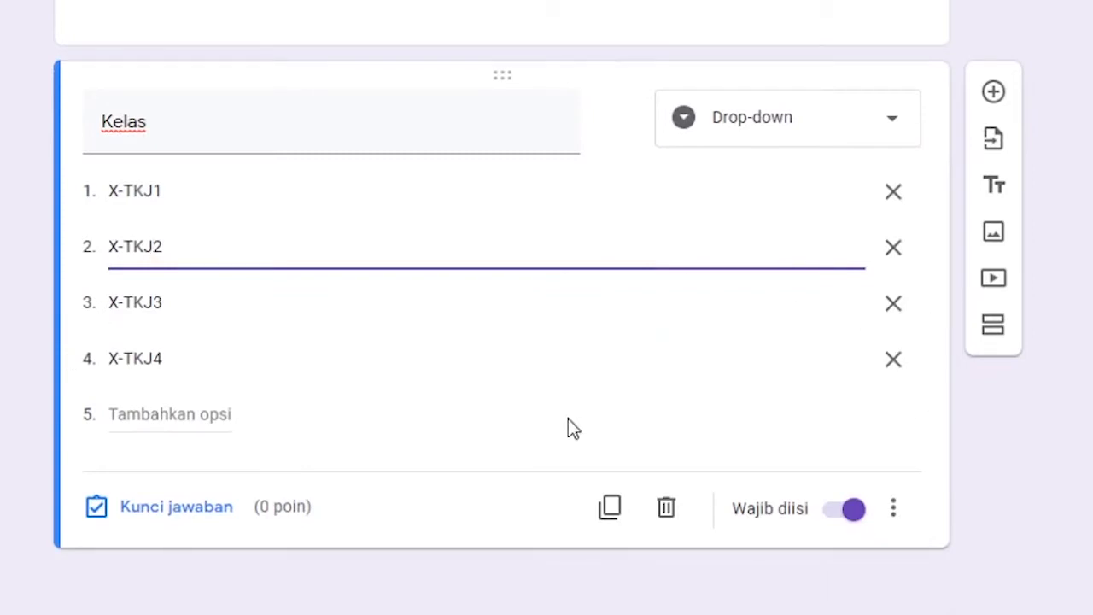
scroll(493, 388, up, 3)
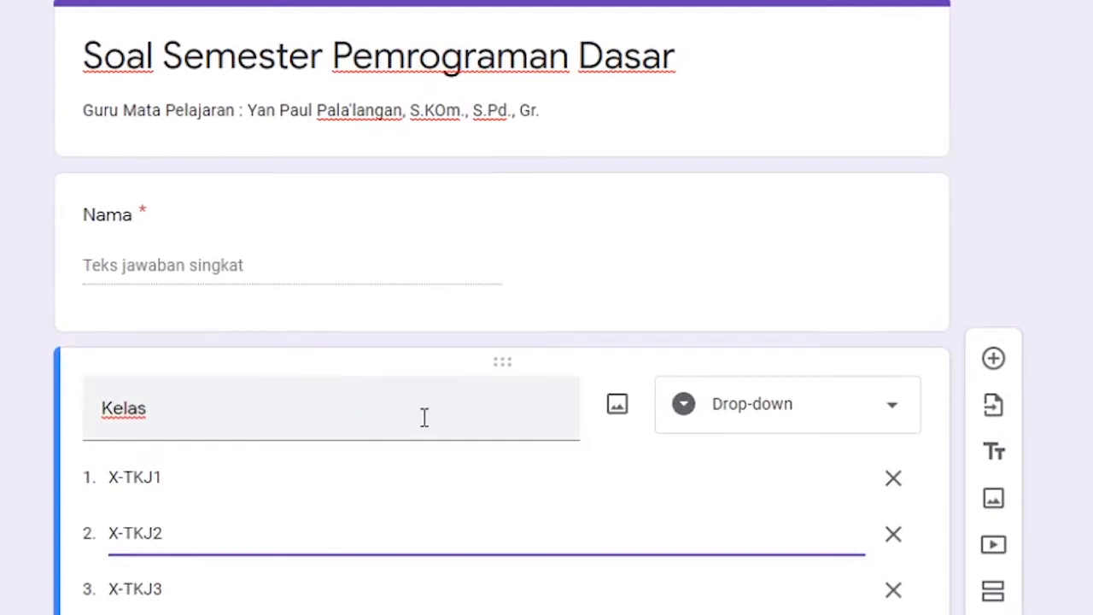
scroll(613, 461, down, 3)
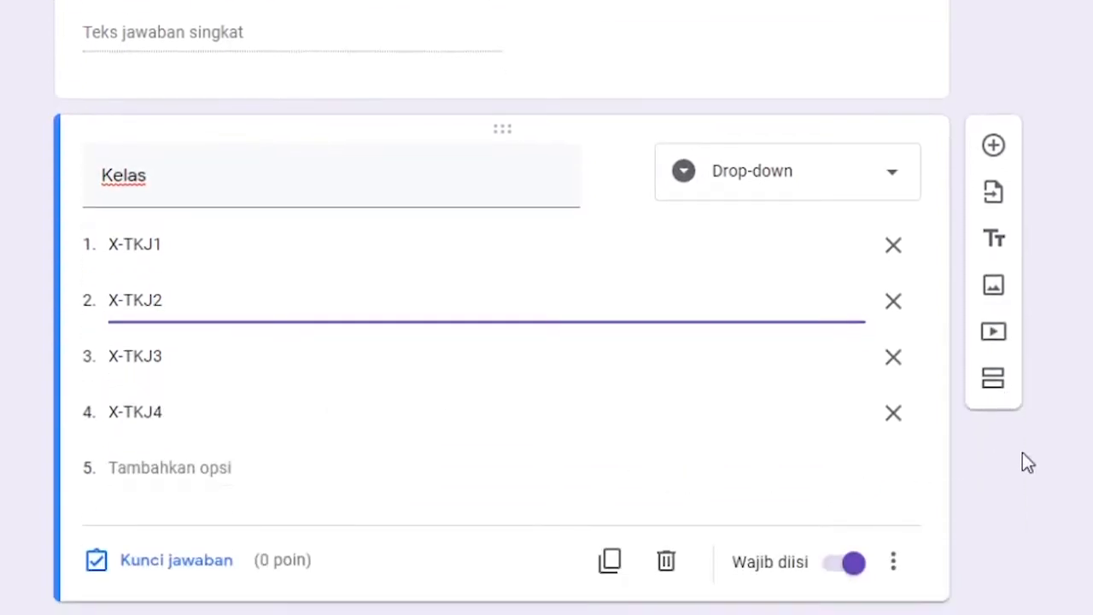
scroll(1025, 453, up, 3)
scroll(1027, 458, down, 3)
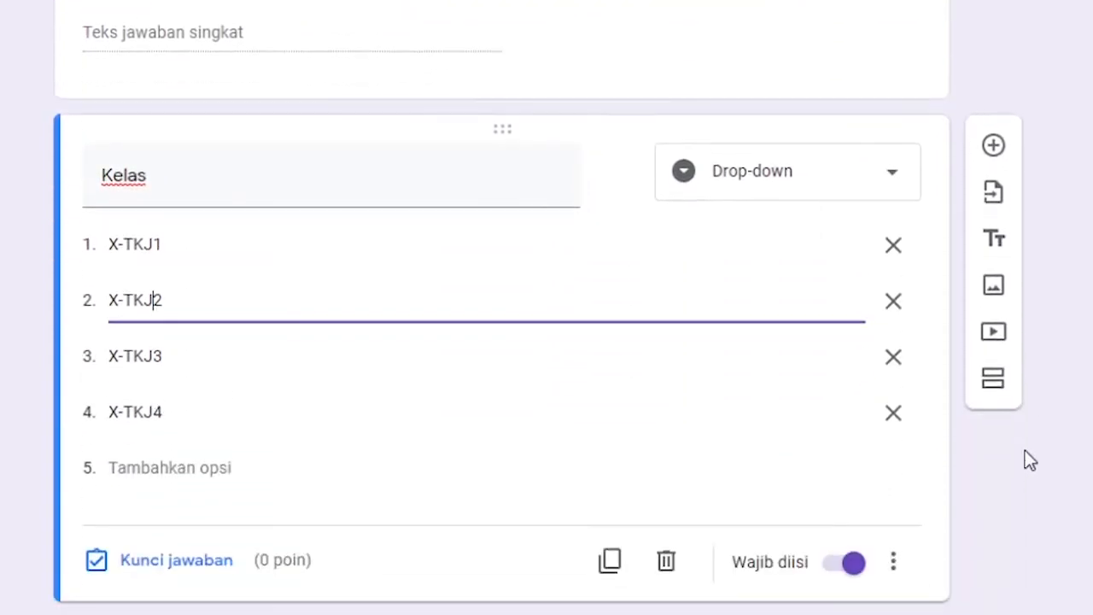
Step: Add a new section after the Kelas question and title it "Soal"
click(995, 382)
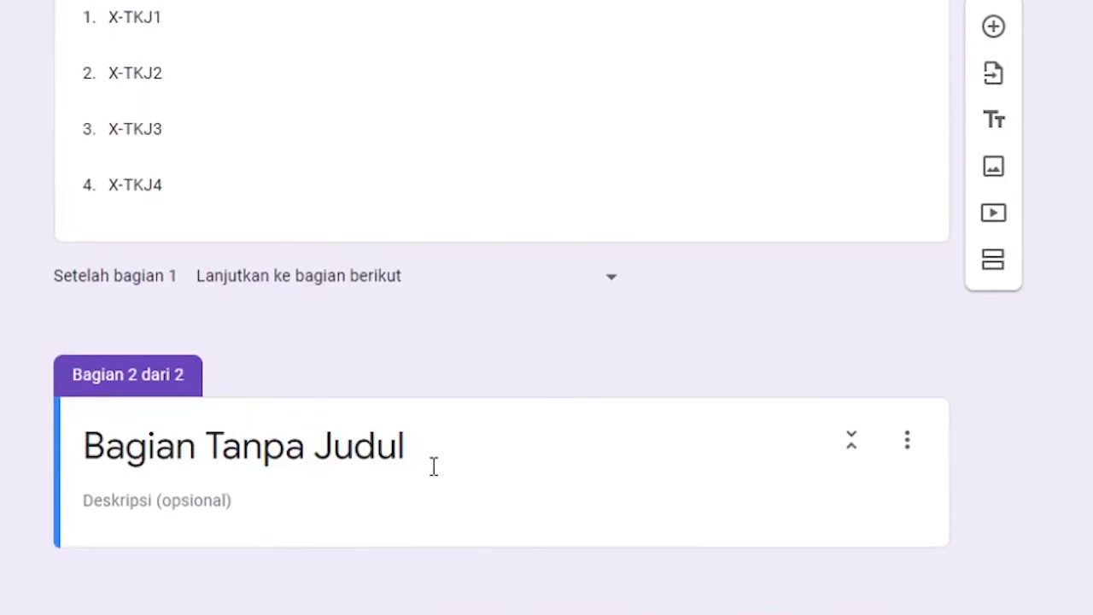
scroll(438, 460, up, 3)
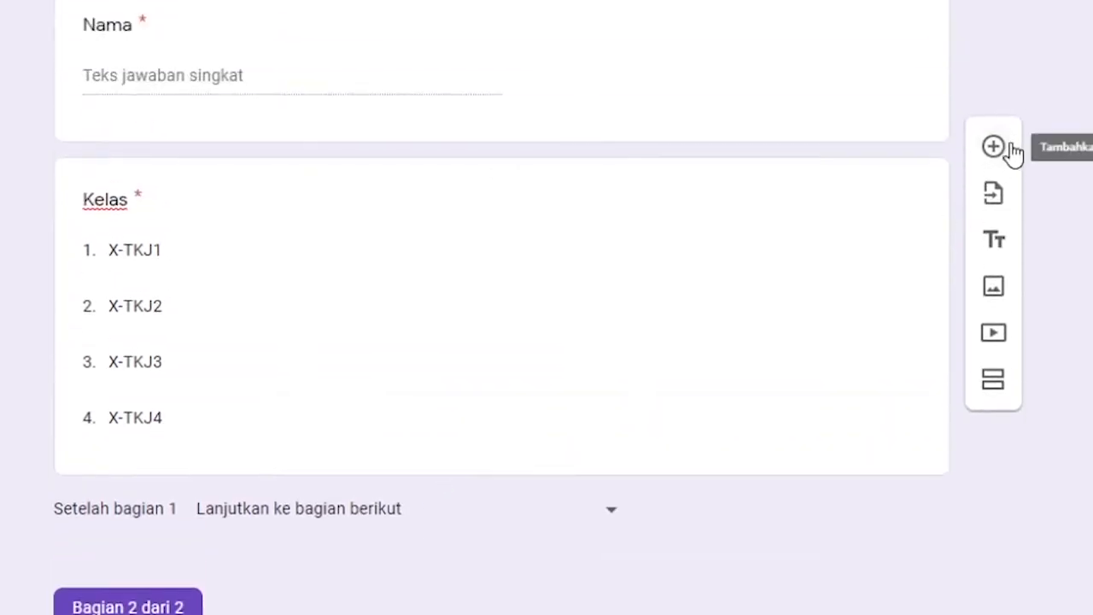
scroll(622, 513, up, 3)
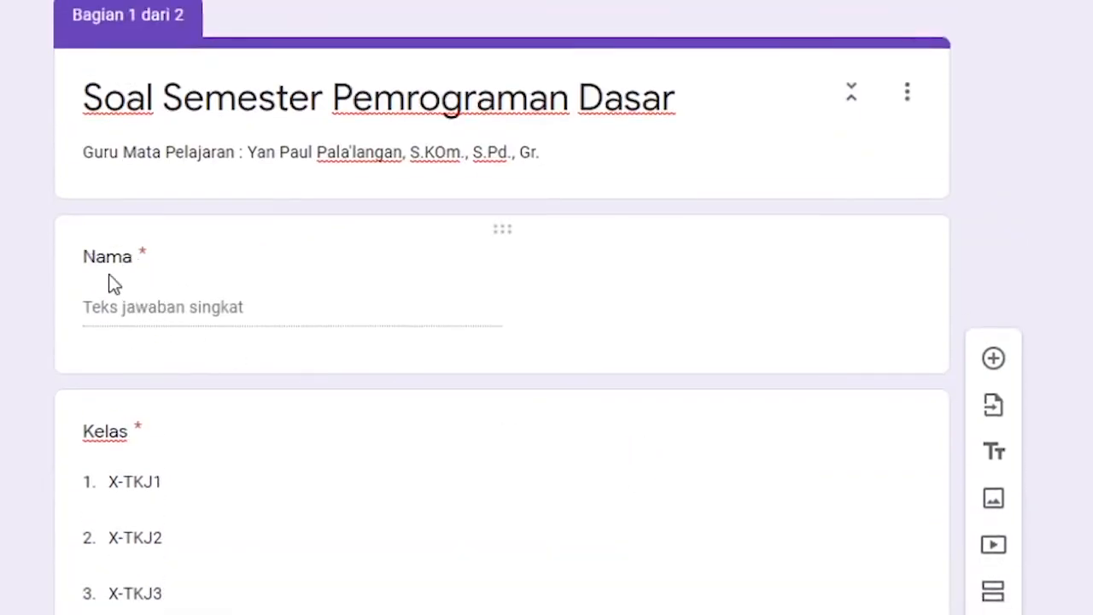
scroll(165, 449, down, 6)
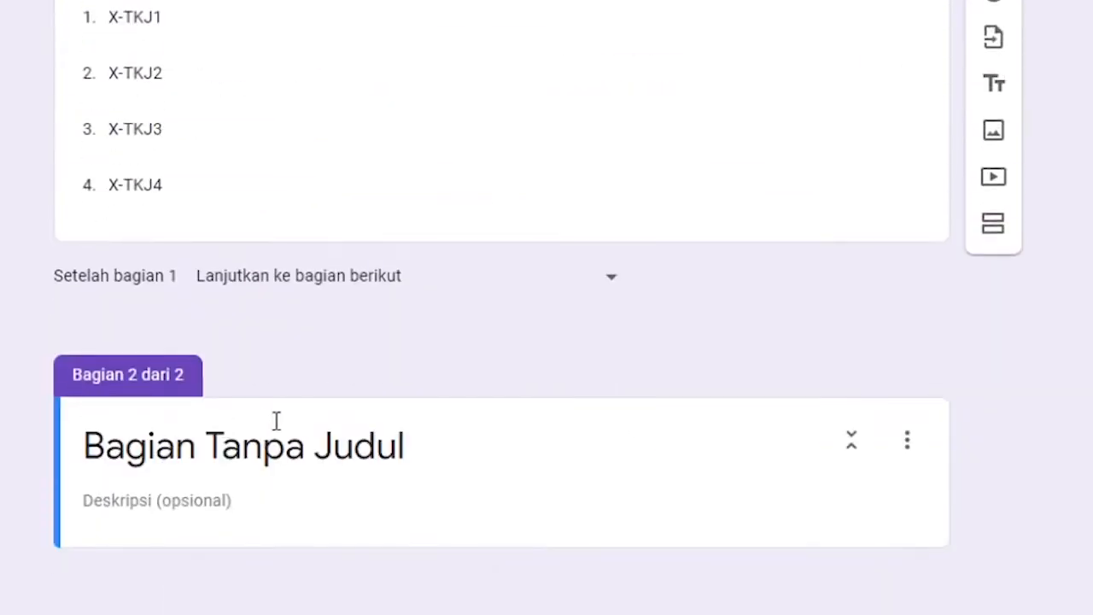
scroll(405, 365, up, 4)
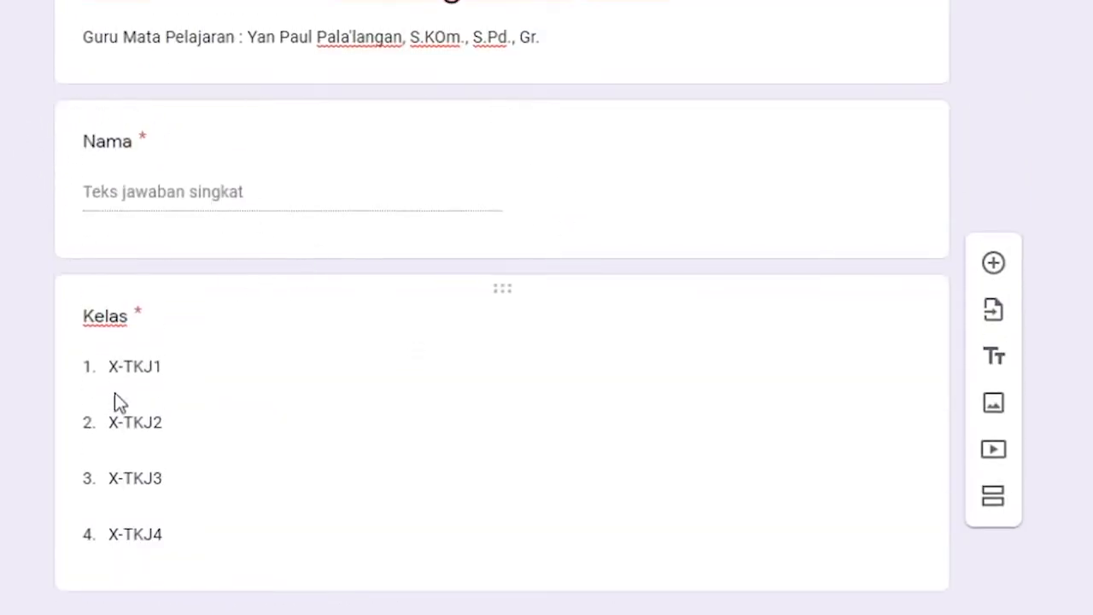
scroll(127, 366, down, 4)
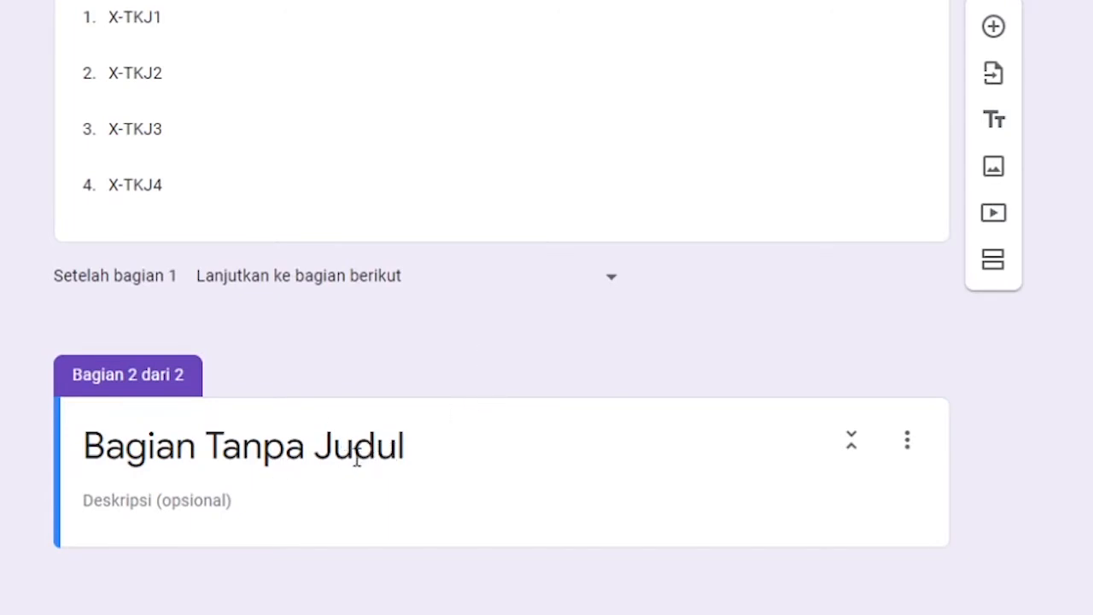
click(412, 452)
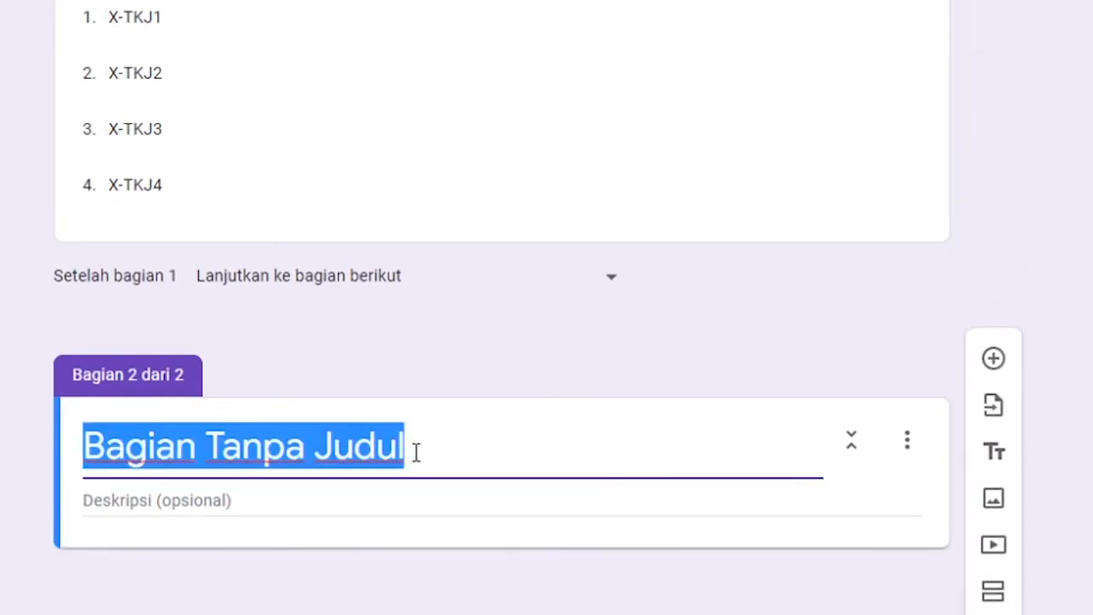
text(Soal)
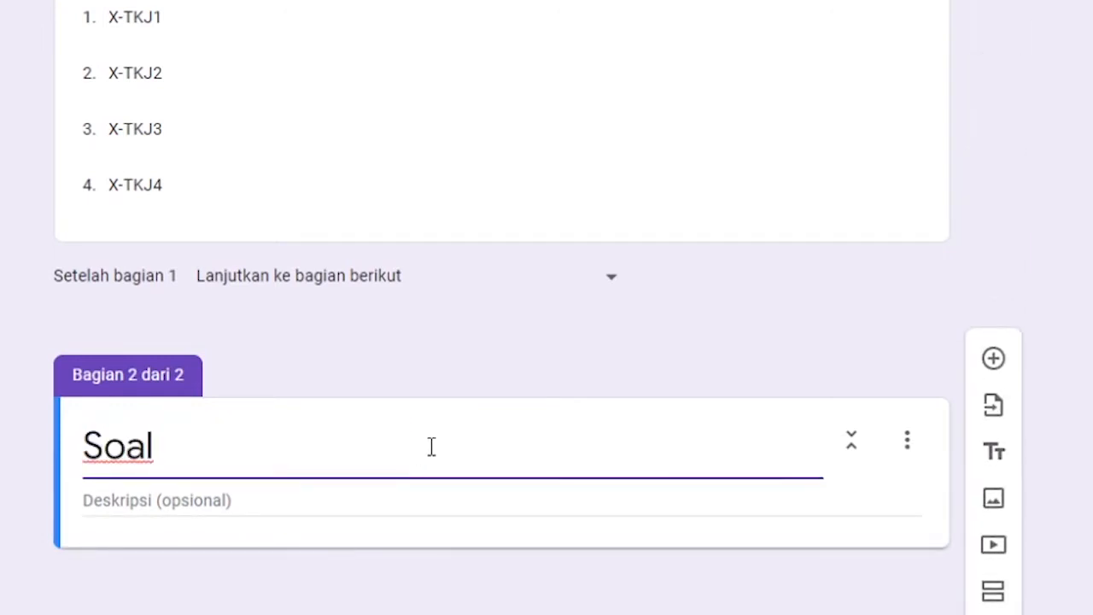
Step: Set the Soal section's description to "Pilihlah jawaban yang tepat!"
click(407, 511)
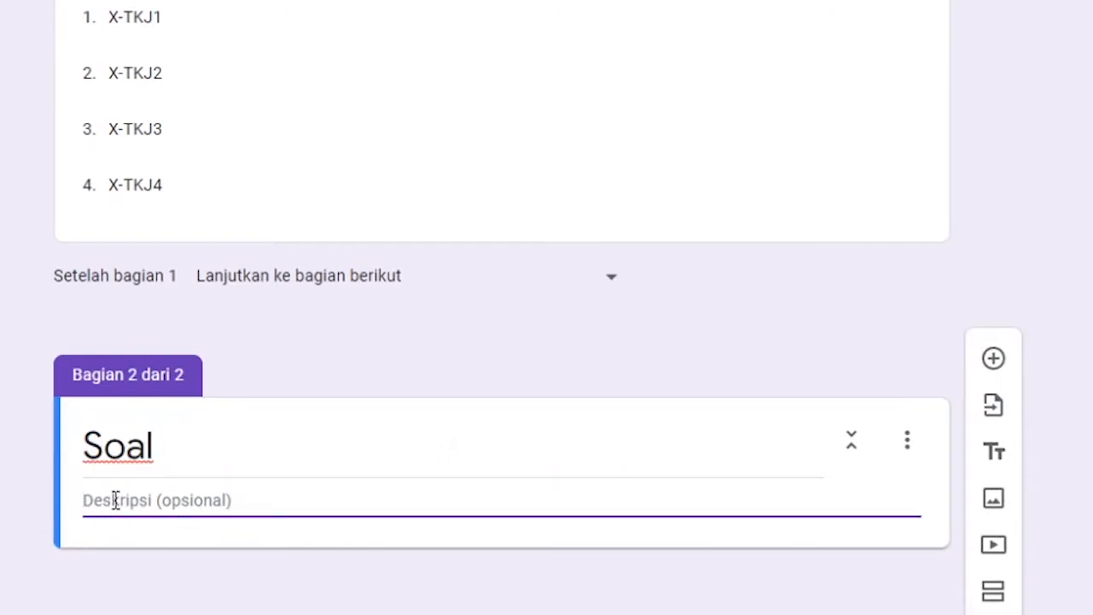
text(Pili)
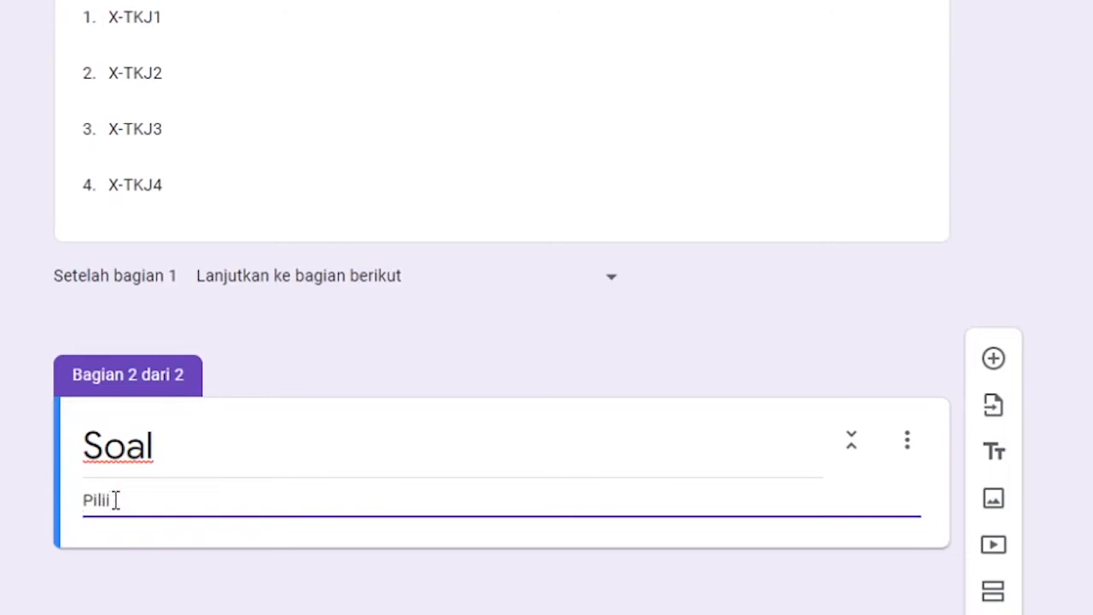
text(hlah jawaban yang tepa)
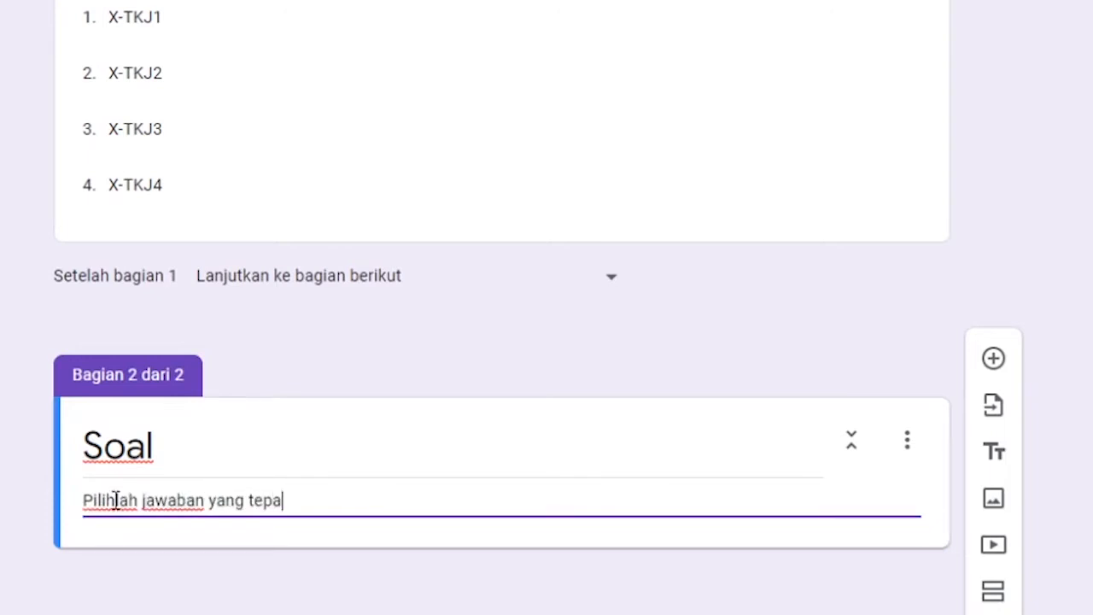
text(t!)
key(shift+Tab)
click(689, 446)
key(Tab)
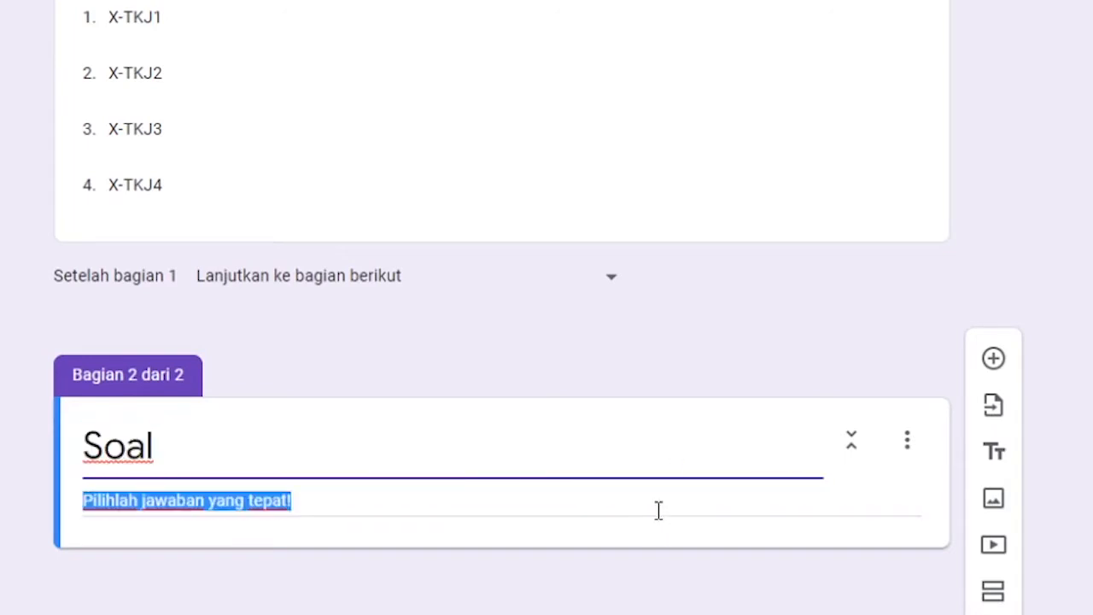
click(573, 502)
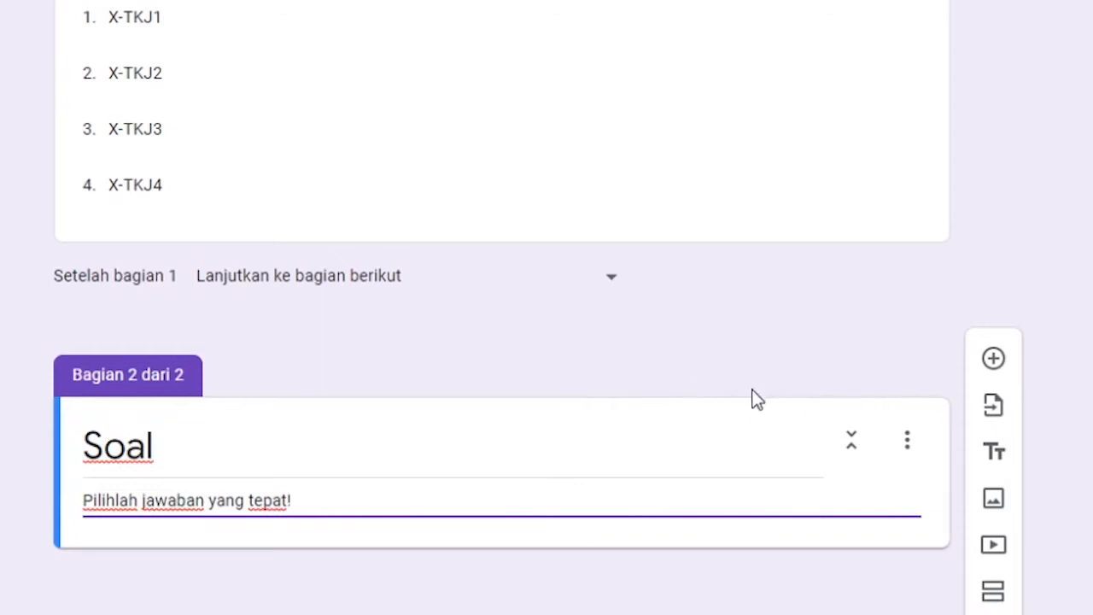
Step: Add a question to the Soal section and fill it with the first question text, "Jika pemeriksaan Flowchart menghasilkan keadaan benar...", copied from the Word document
click(993, 358)
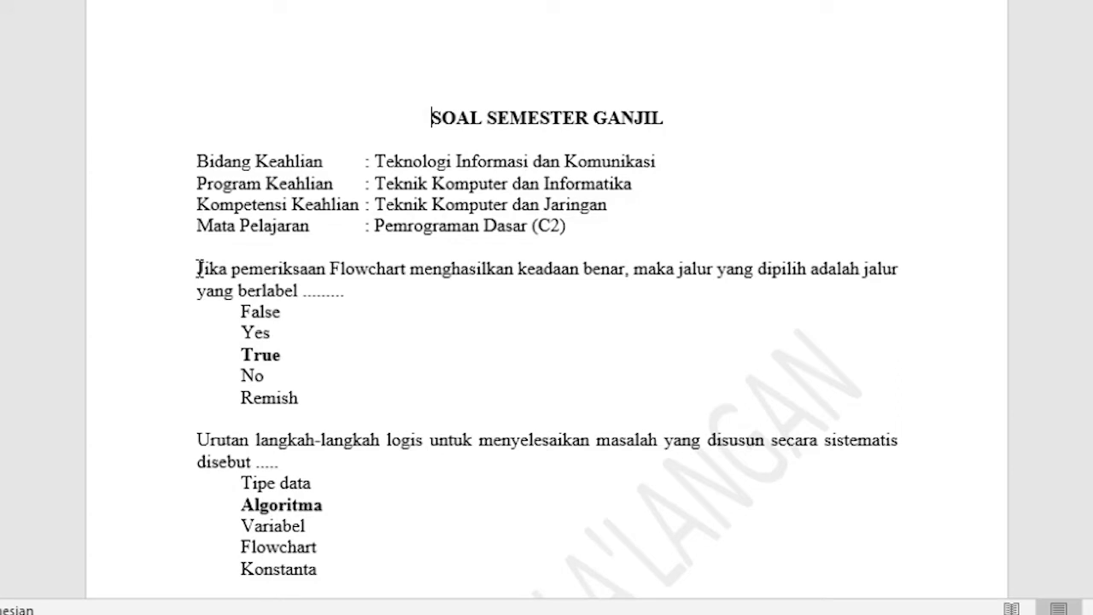
drag(199, 269, 351, 287)
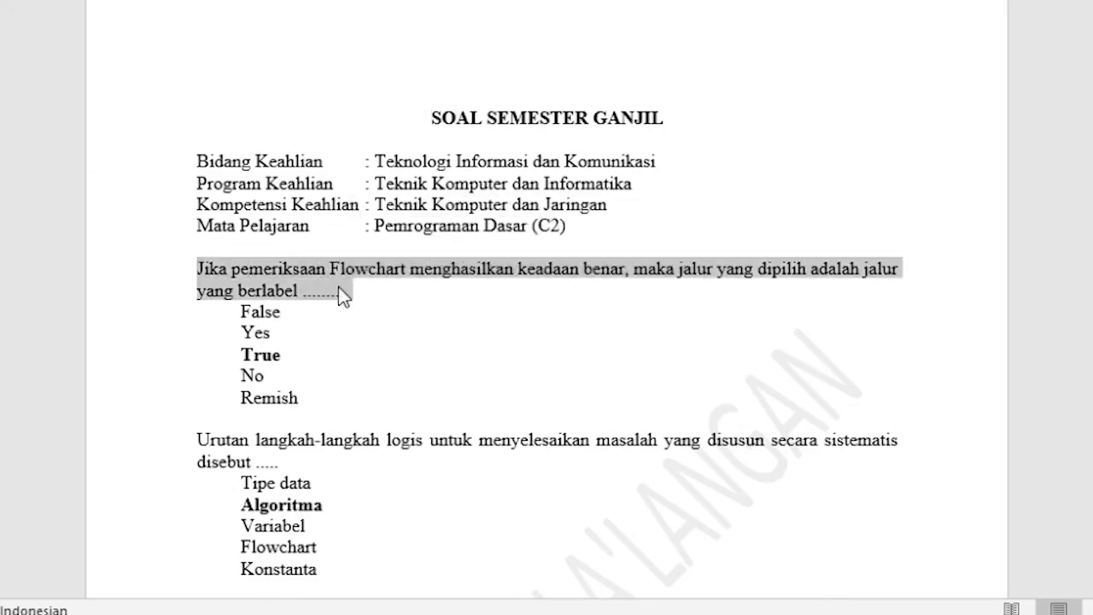
right_click(340, 288)
click(378, 328)
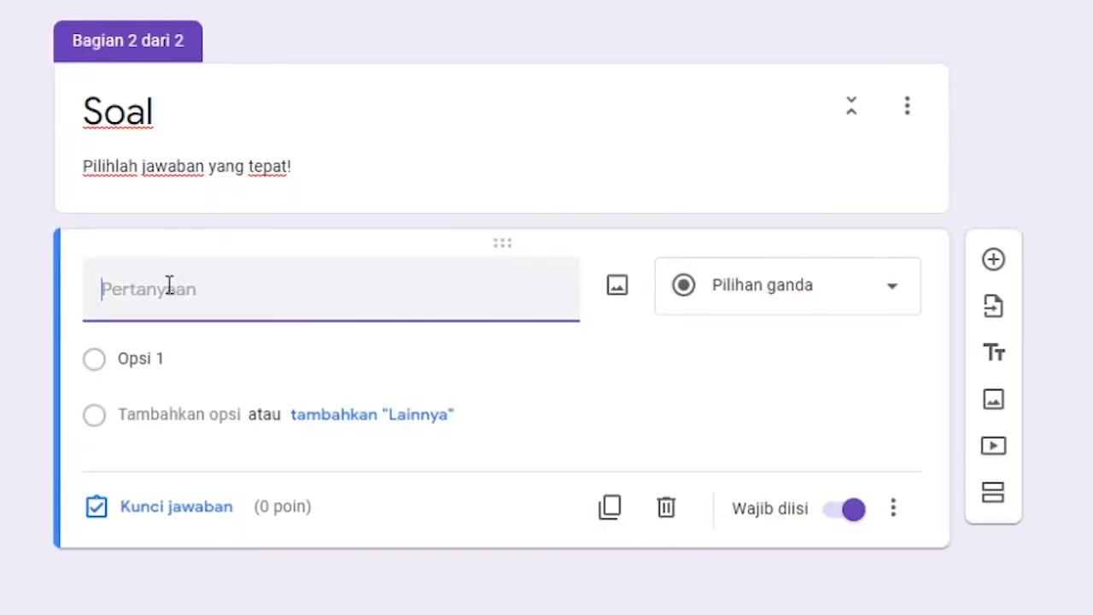
right_click(167, 288)
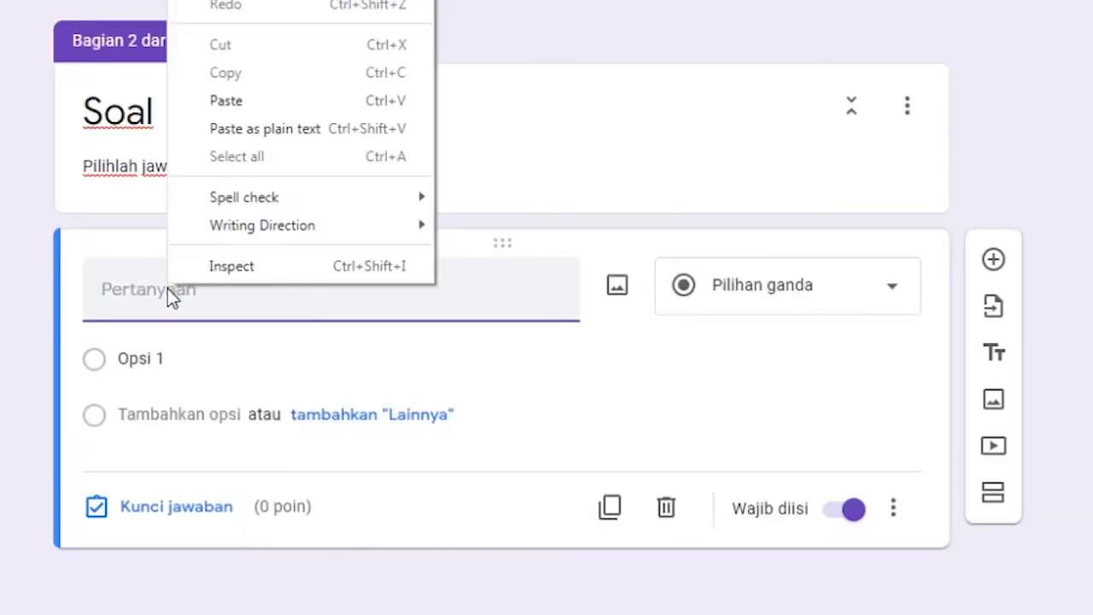
click(254, 103)
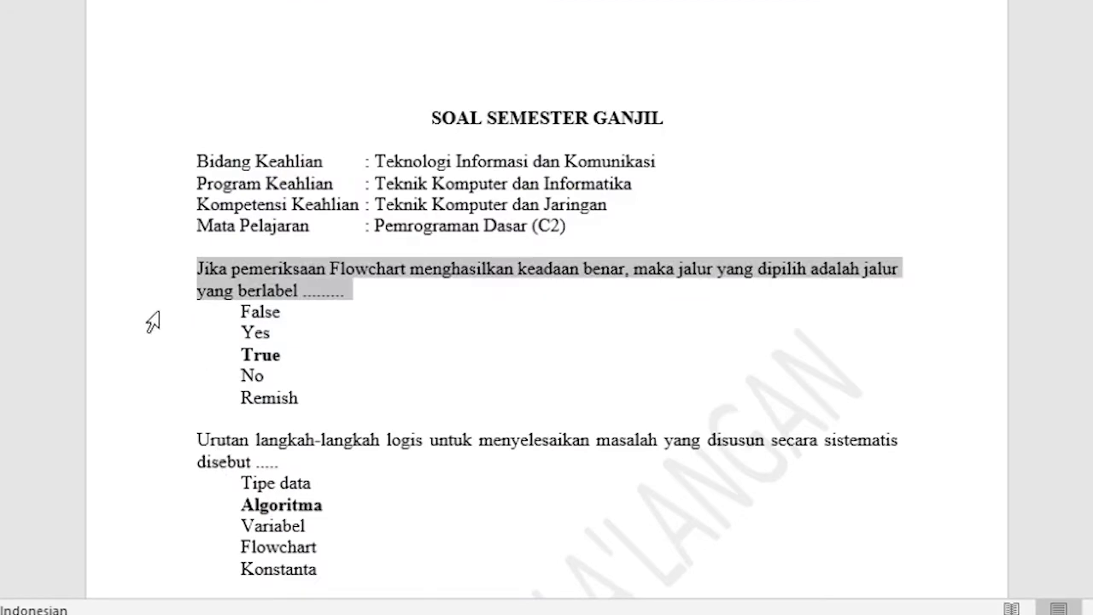
Step: Copy the first question's answers from the Word document into its options: False, Yes, True, No and Remish
drag(127, 319, 127, 402)
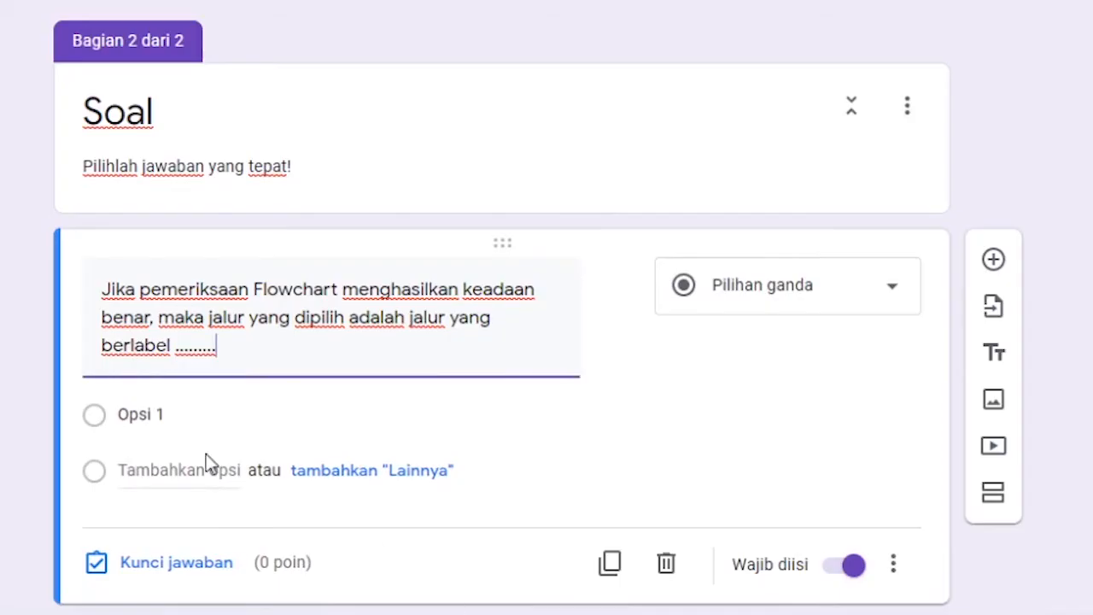
click(191, 414)
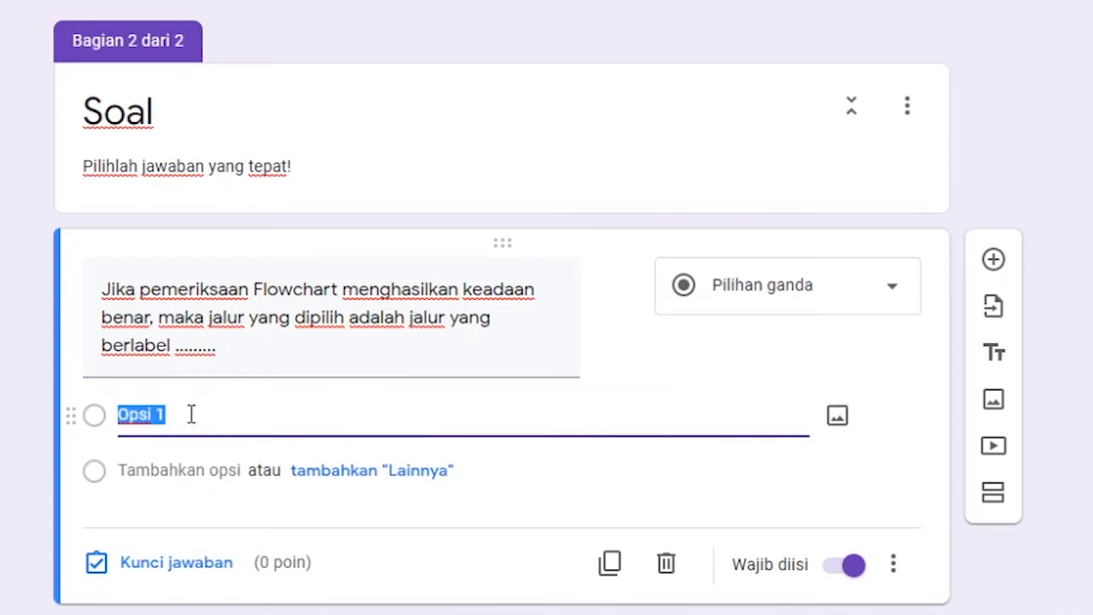
right_click(192, 416)
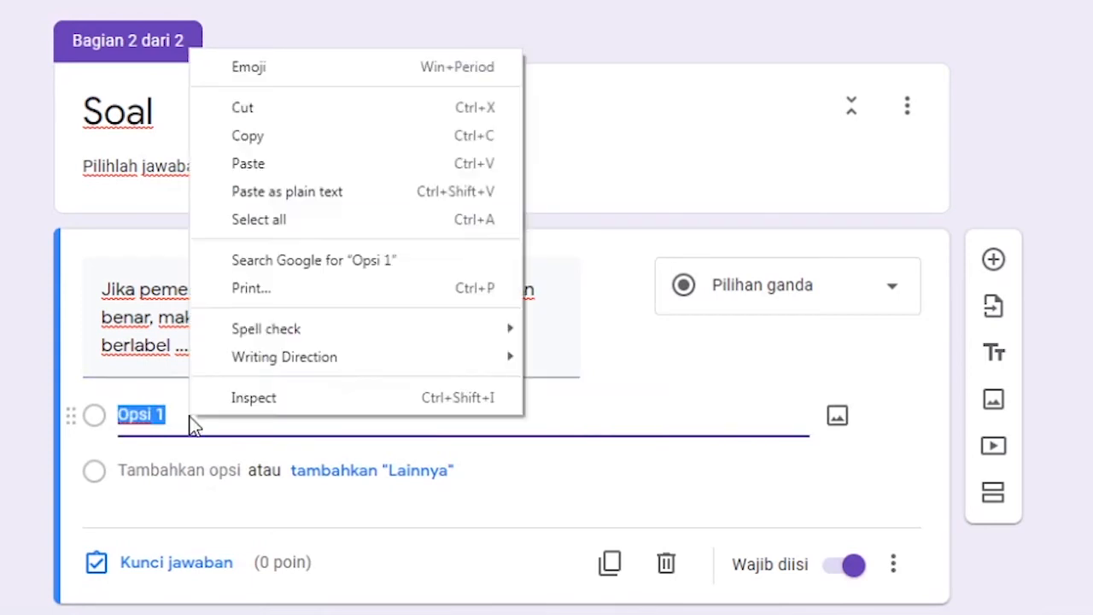
click(239, 162)
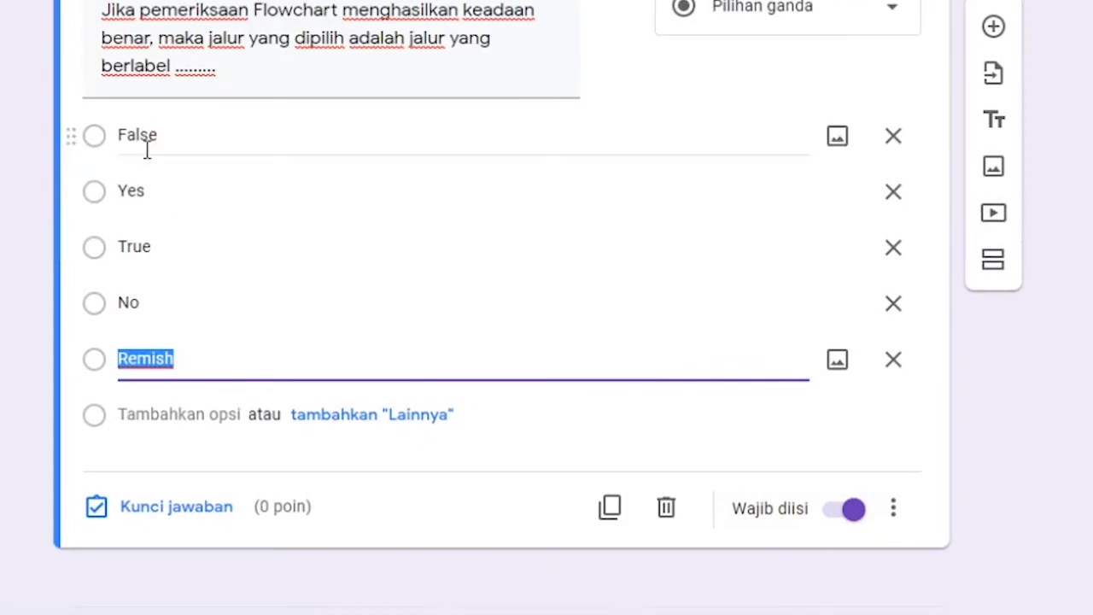
click(195, 365)
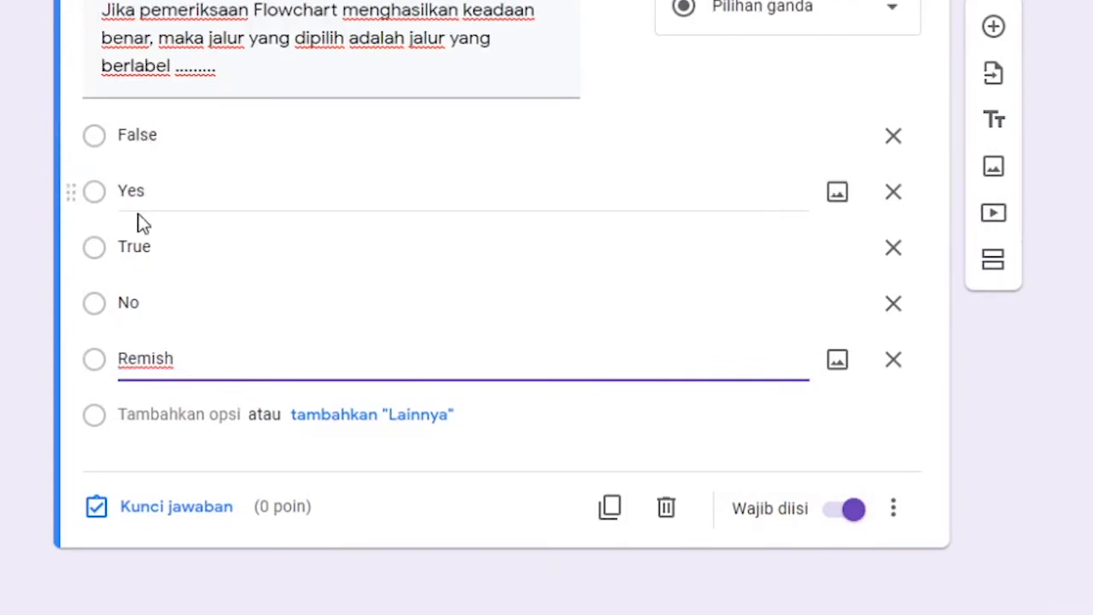
scroll(286, 250, up, 1)
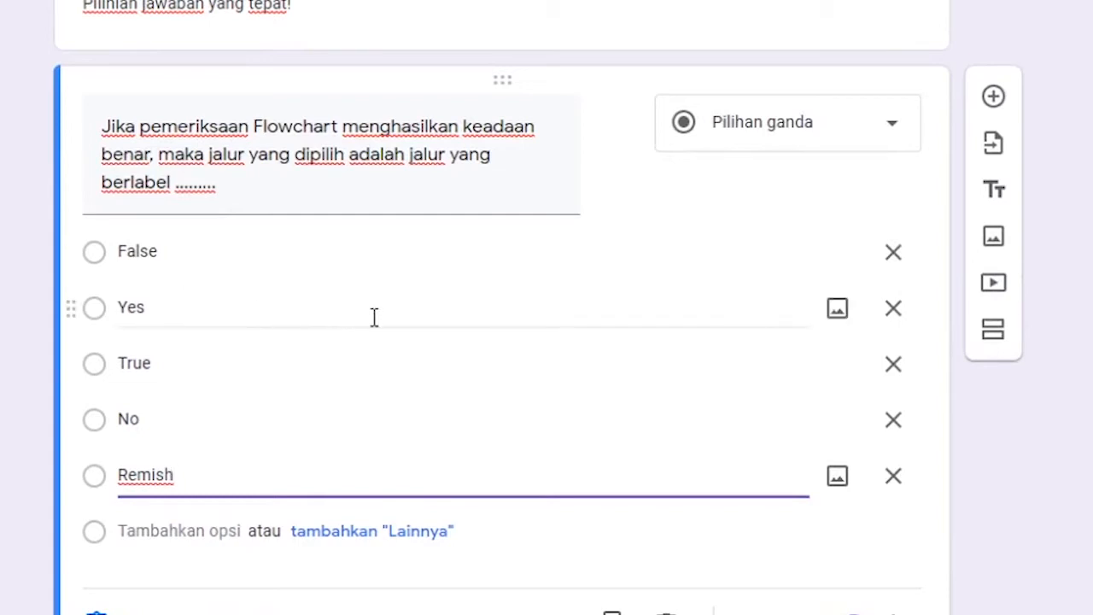
scroll(383, 298, down, 1)
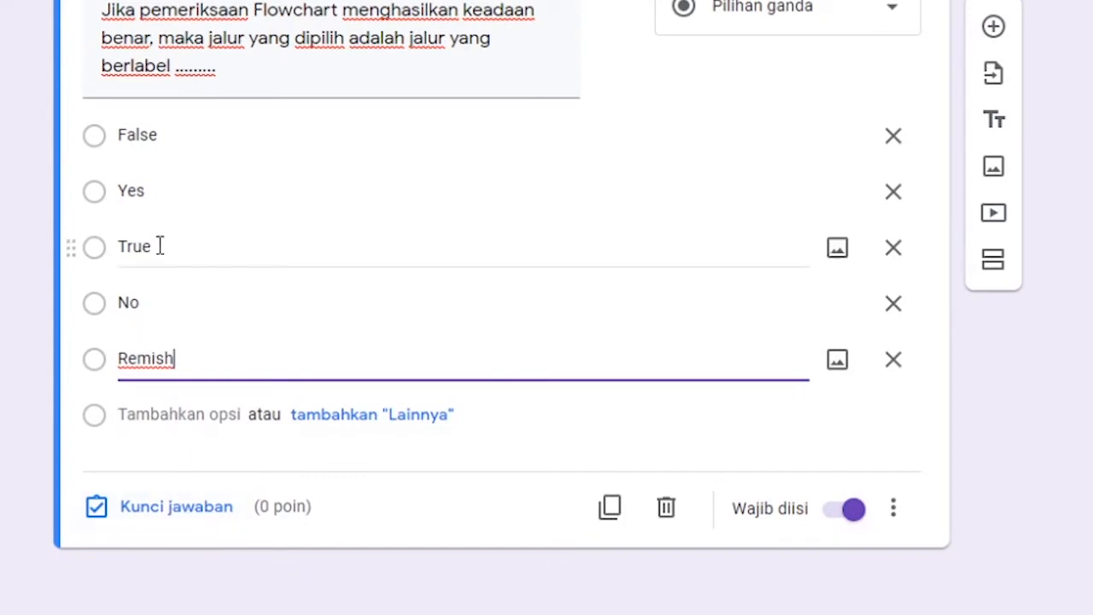
Step: Mark True as the only correct answer in the flowchart question's answer key
click(165, 504)
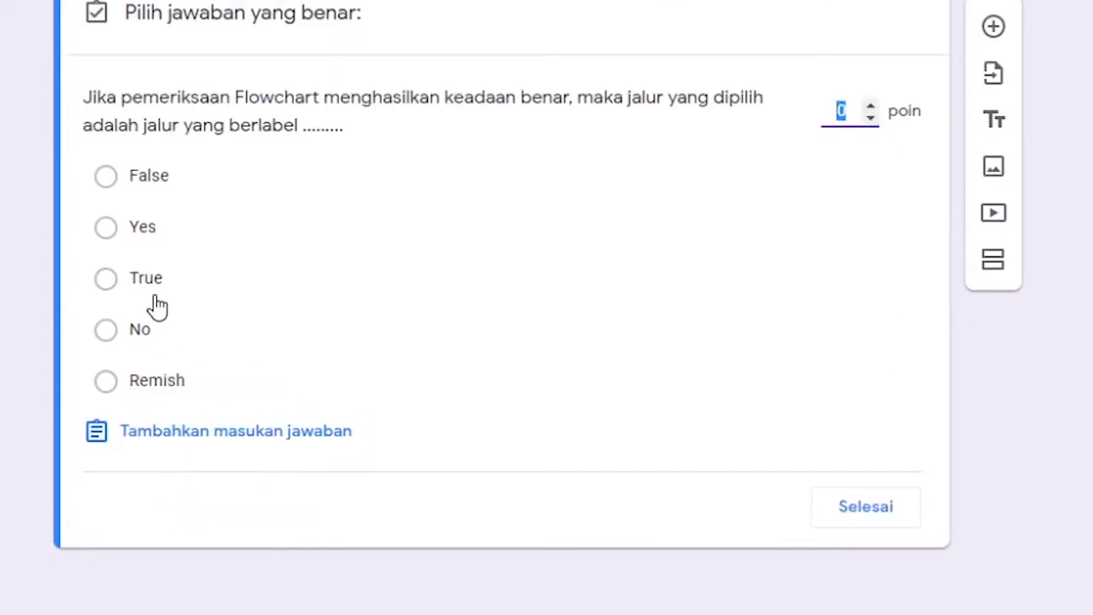
click(146, 293)
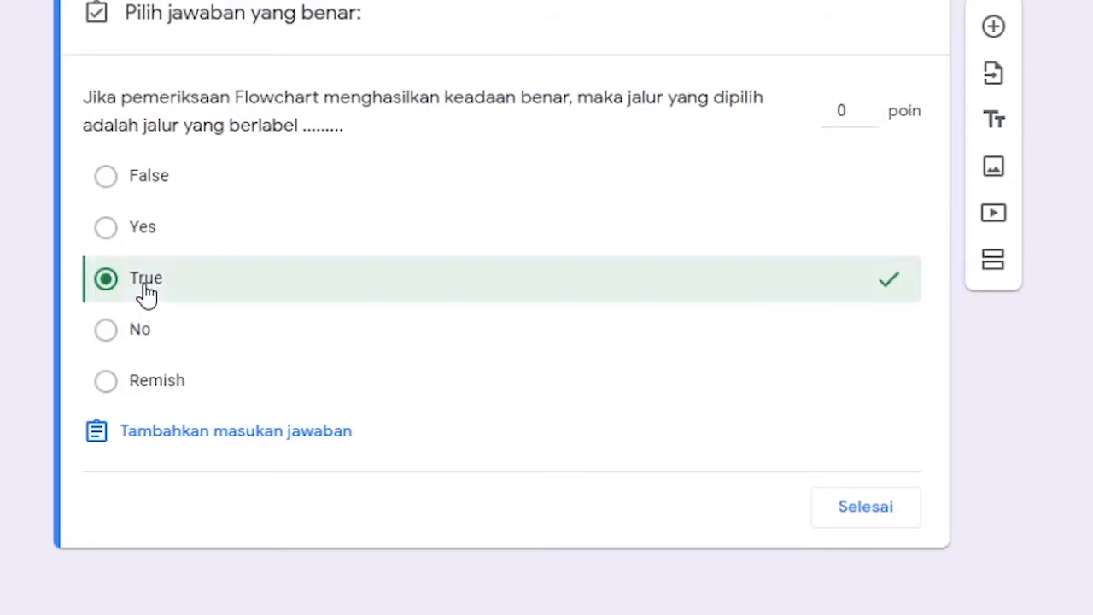
click(145, 241)
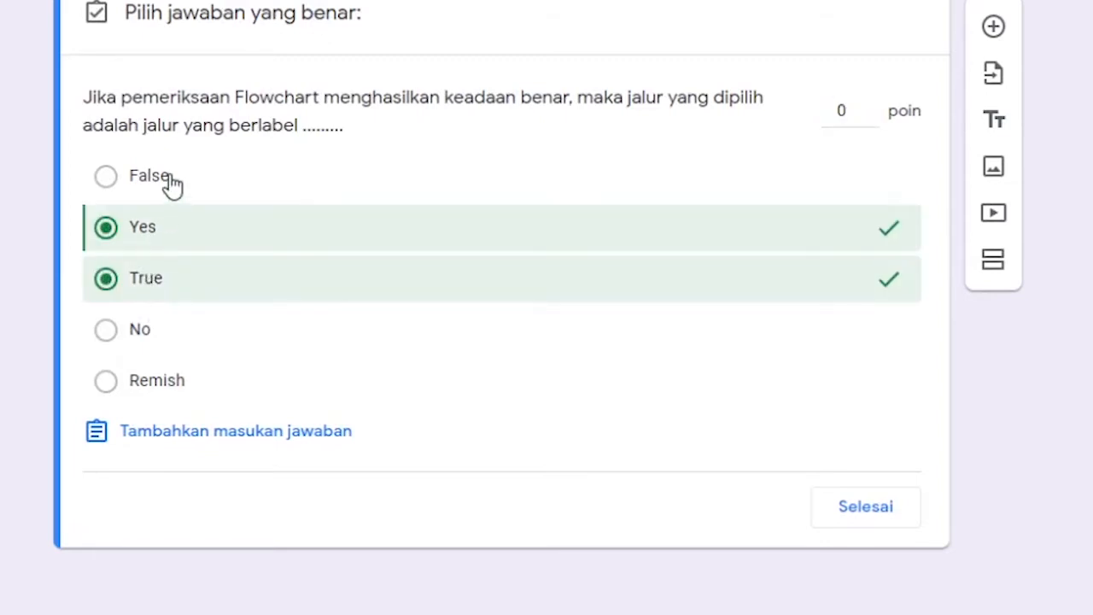
click(170, 187)
click(170, 194)
click(862, 246)
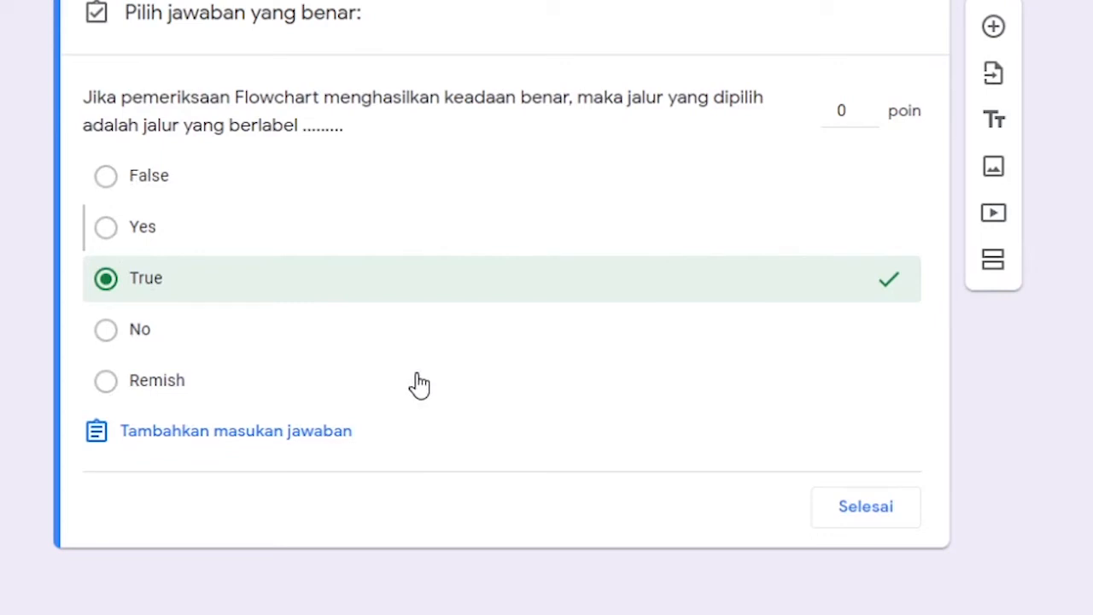
Step: Set the flowchart question's score to 10 points and finish editing its answer key
click(843, 117)
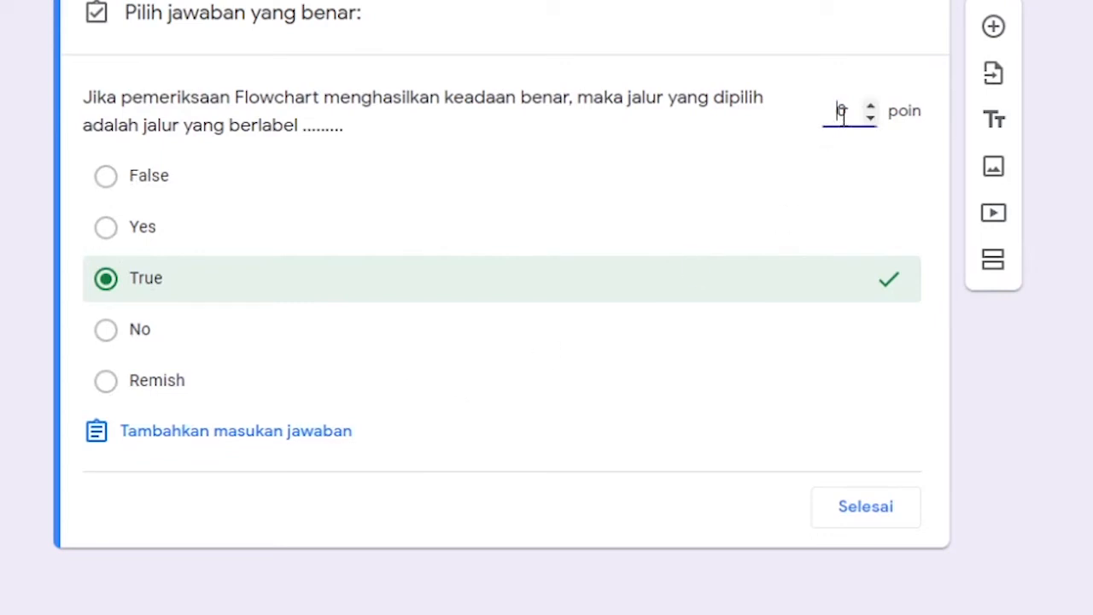
drag(841, 115, 852, 115)
text(1)
click(854, 515)
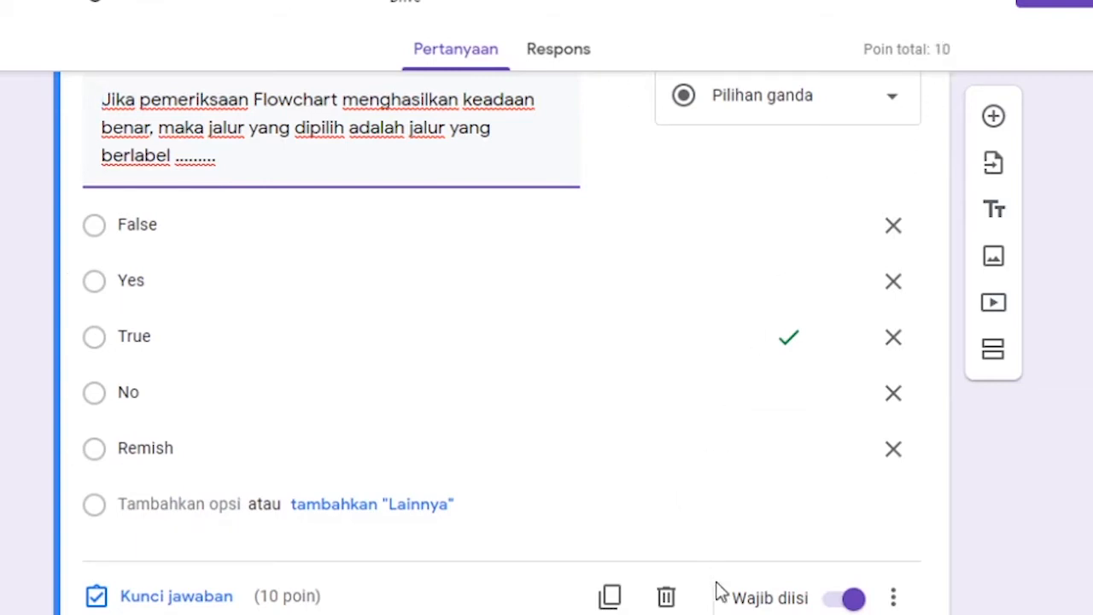
Step: Turn on shuffled option order for the flowchart question
scroll(755, 589, down, 1)
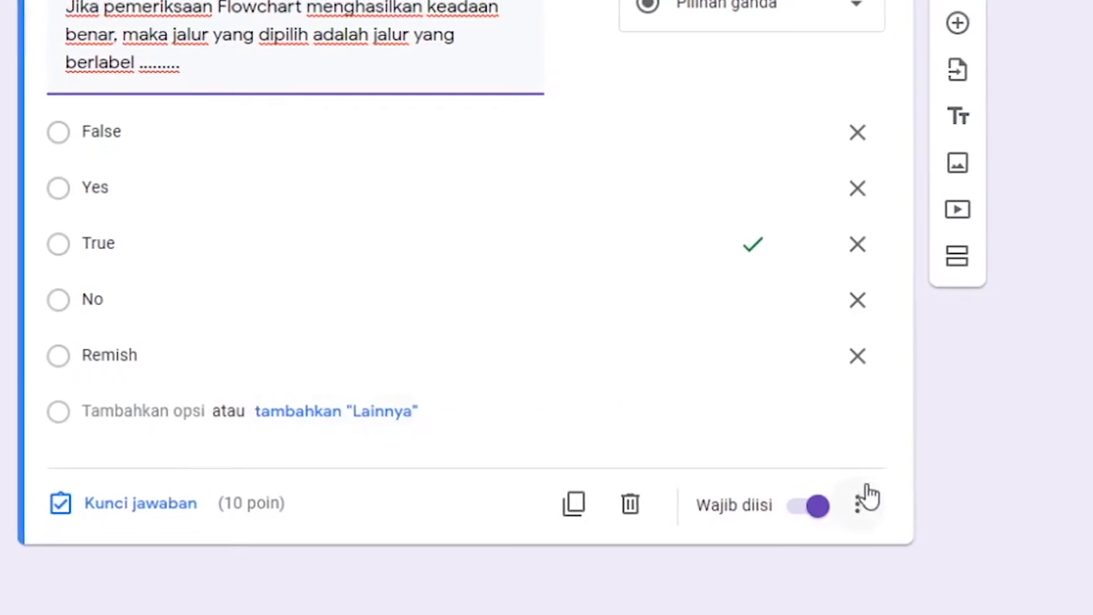
click(852, 510)
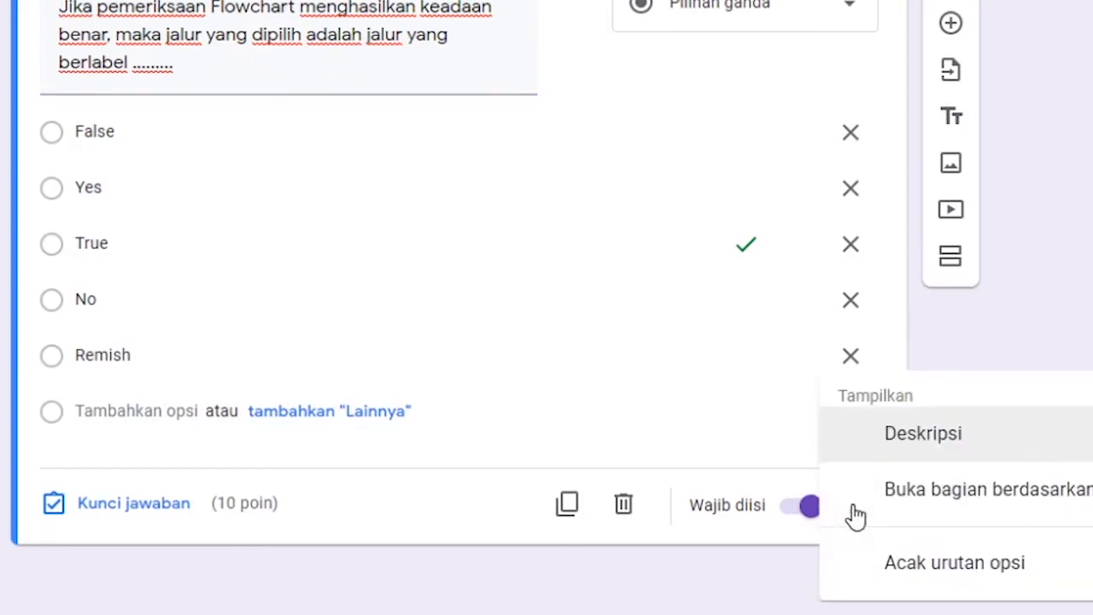
click(938, 570)
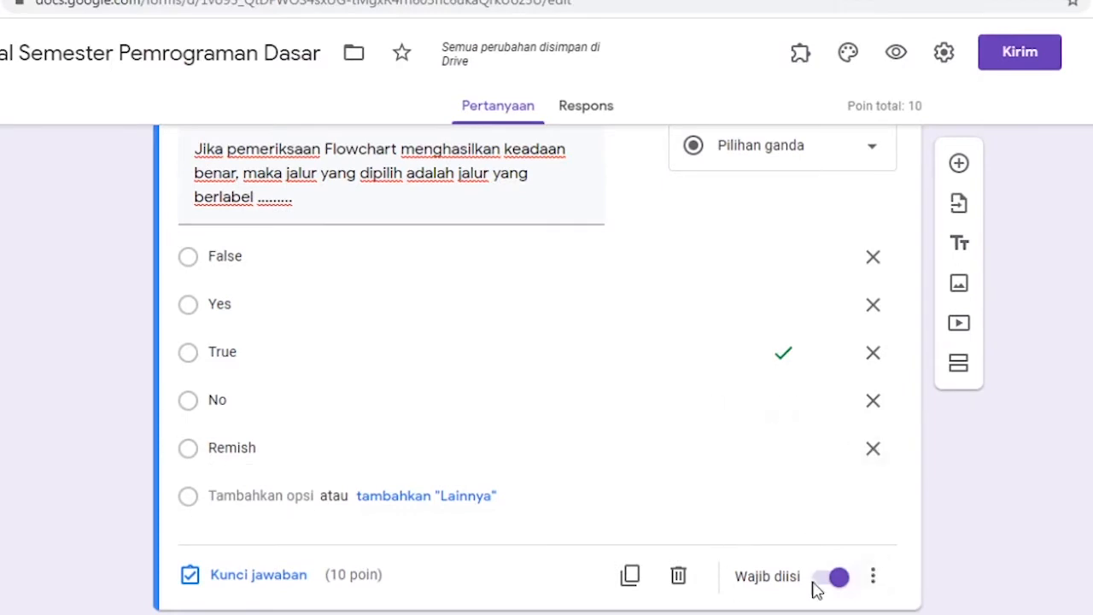
Step: Add a second question and fill it with "Urutan langkah-langkah logis untuk menyelesaikan masalah yang disusun secara sistematis disebut ....." copied from the Word document
click(959, 165)
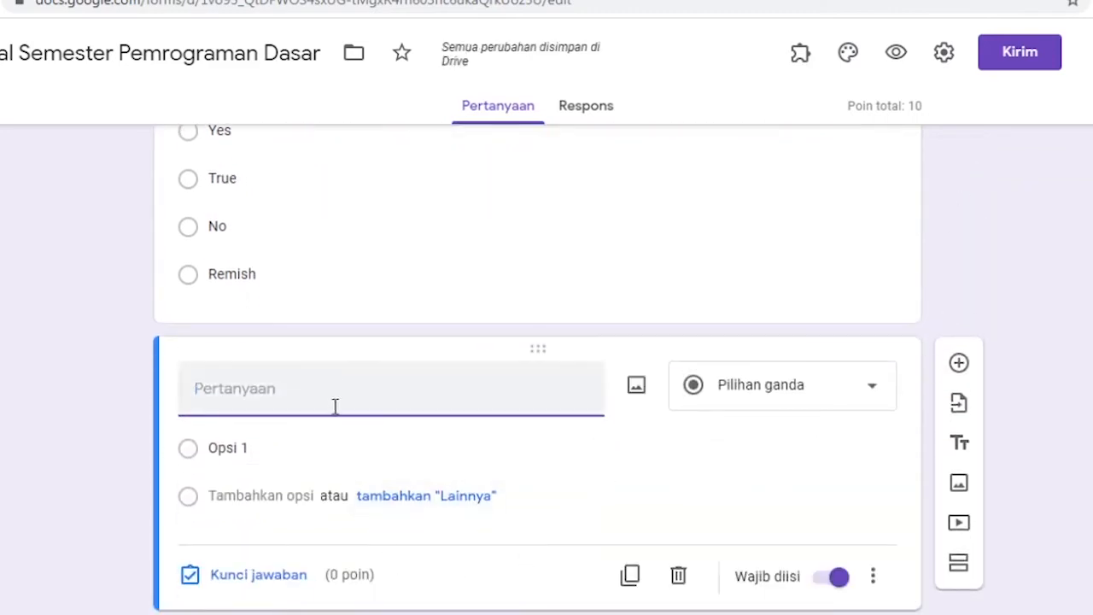
click(264, 612)
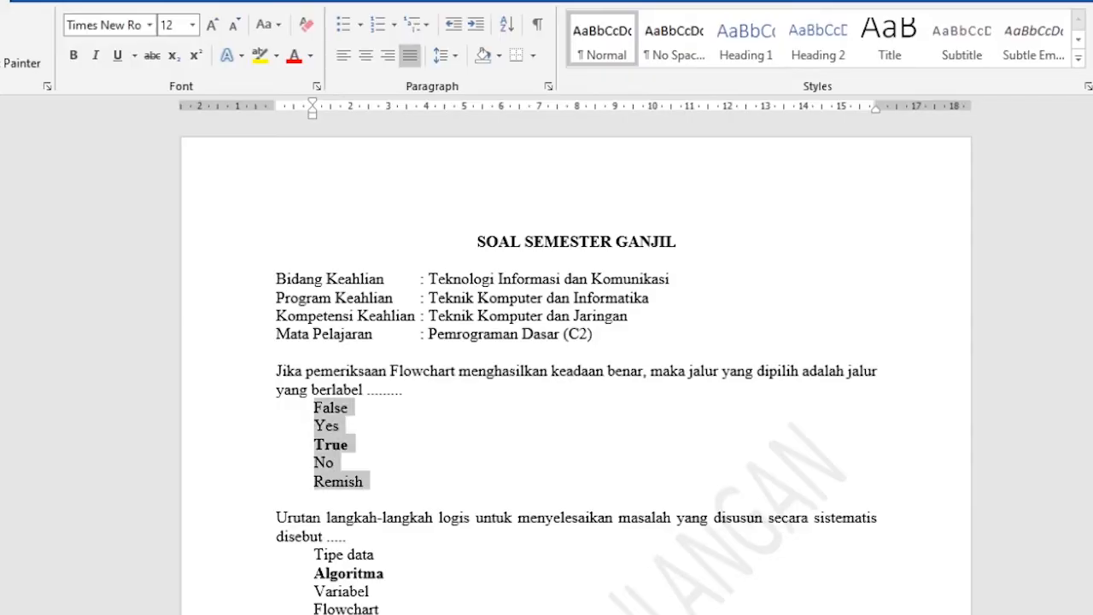
scroll(333, 538, down, 2)
drag(275, 421, 384, 533)
key(ctrl+c)
key(alt+Tab)
key(ctrl+v)
Step: Copy the second question's answers from the Word document into its options: Tipe data, Algoritma, Variabel, Flowchart and Konstanta
key(alt+Tab)
key(ctrl+c)
key(alt+Tab)
click(313, 455)
key(ctrl+v)
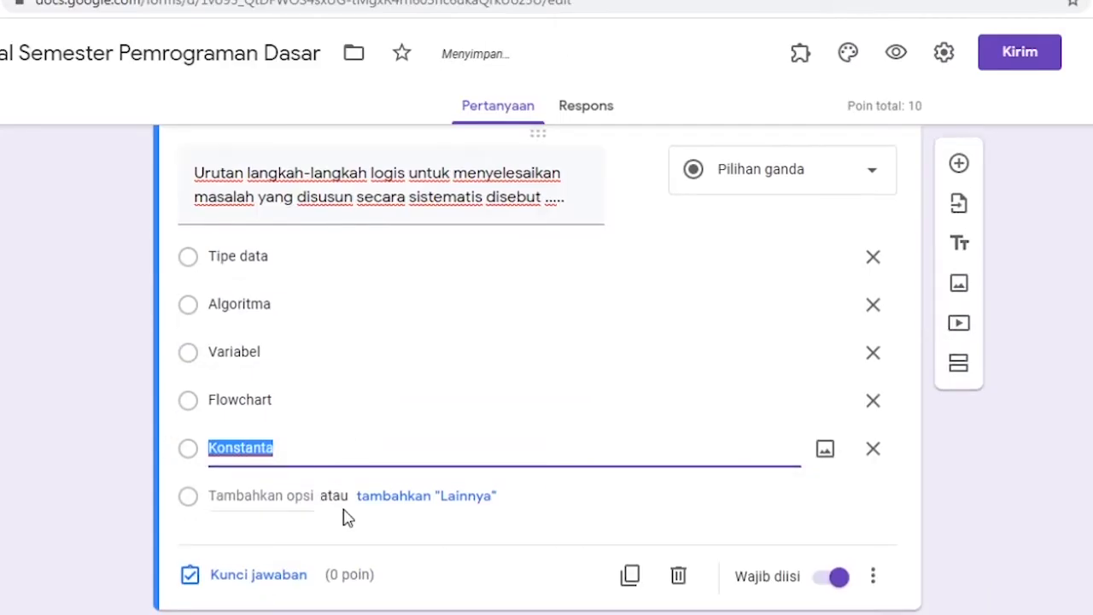
Step: Mark Algoritma as the second question's correct answer and set its score to 10 points
click(284, 578)
click(361, 383)
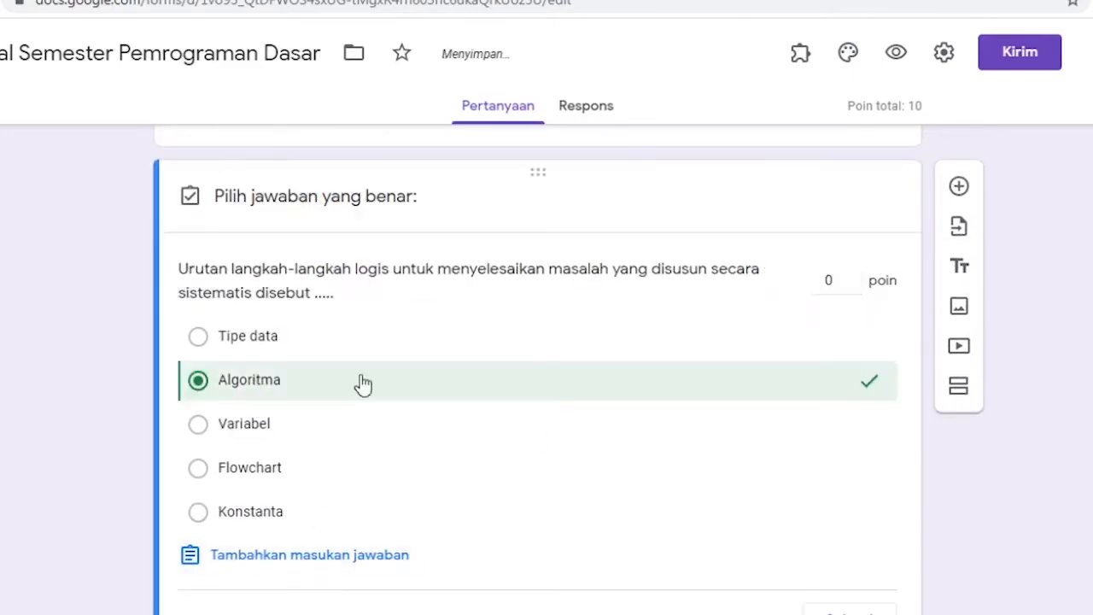
click(828, 280)
text(10)
click(849, 610)
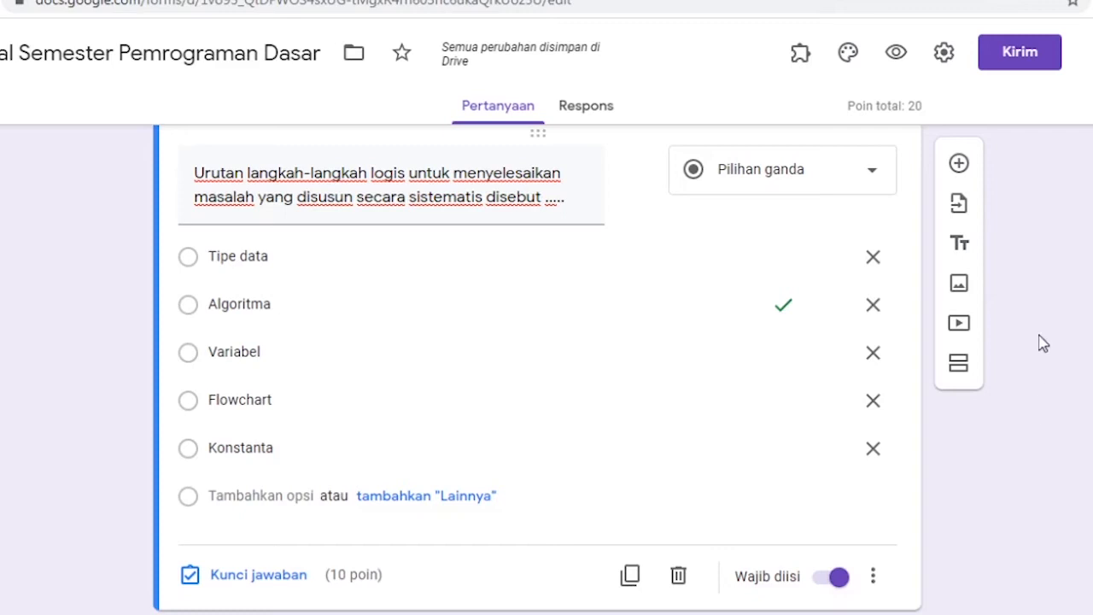
Step: Add a new question after the existing ones and fill it with "Perhatikan gambar berikut!" copied from the Word document
click(959, 166)
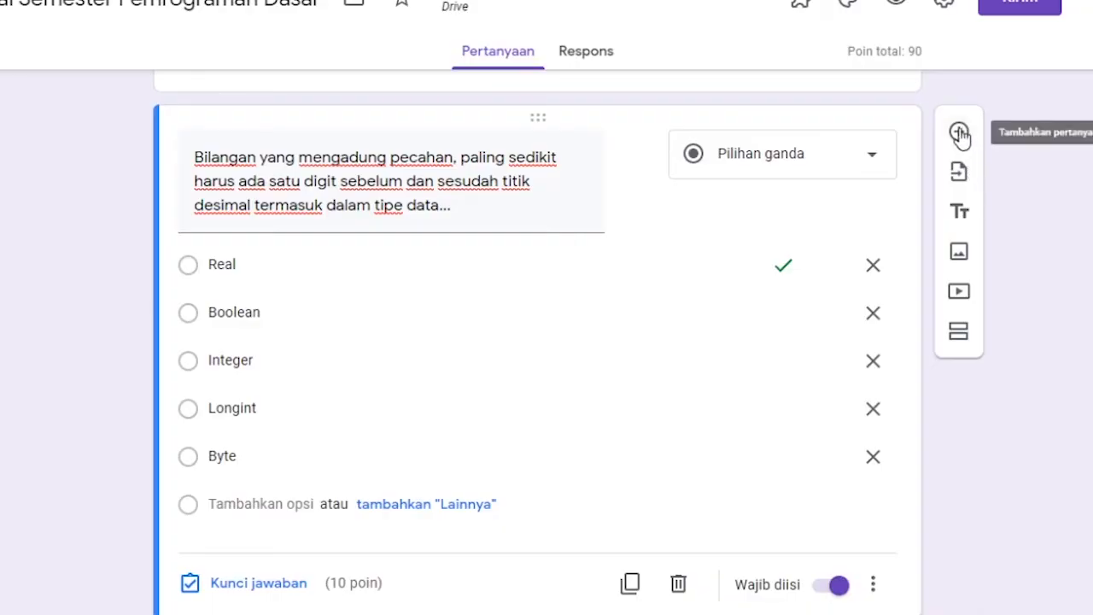
click(959, 134)
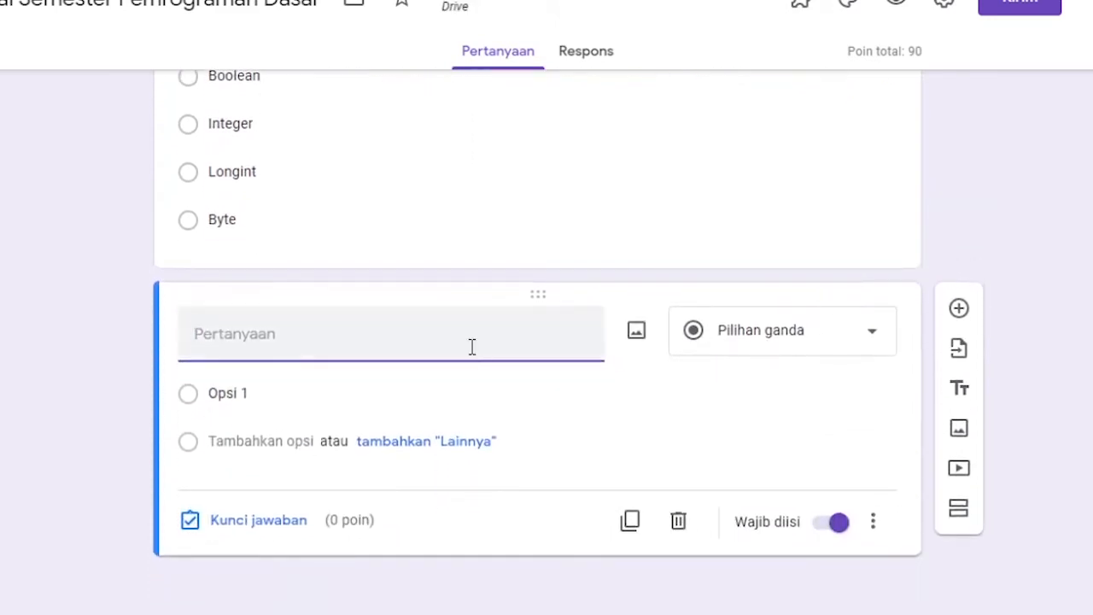
click(332, 614)
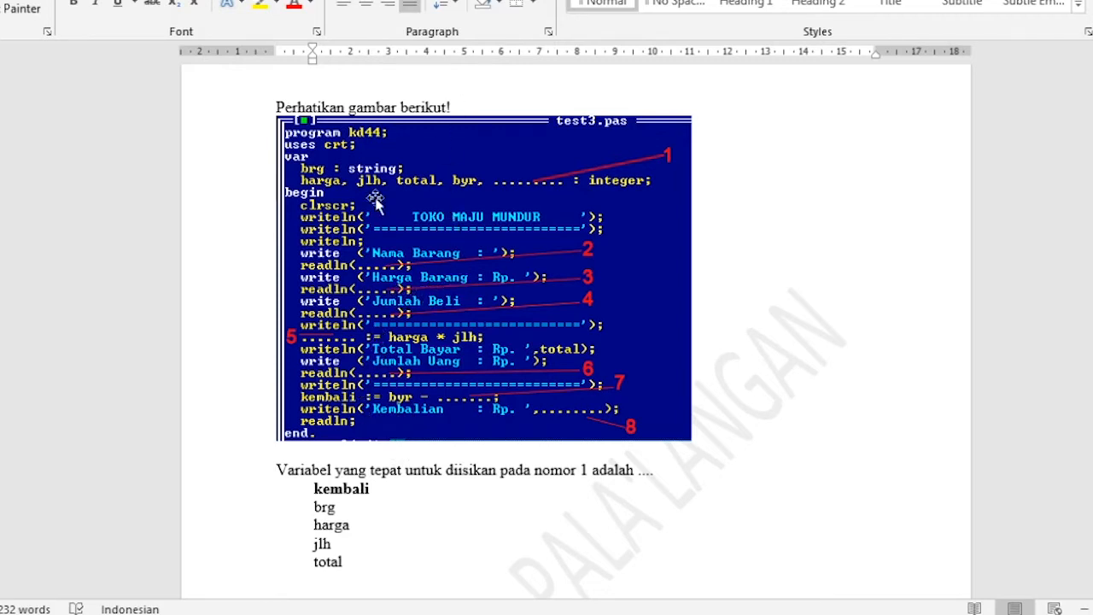
drag(460, 107, 275, 107)
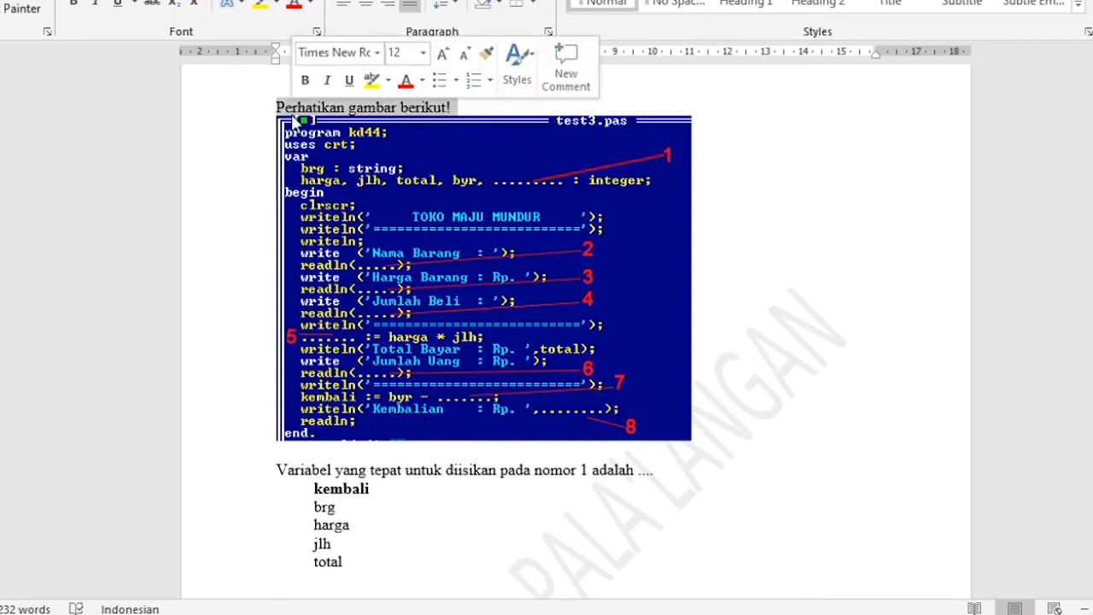
key(alt+Tab)
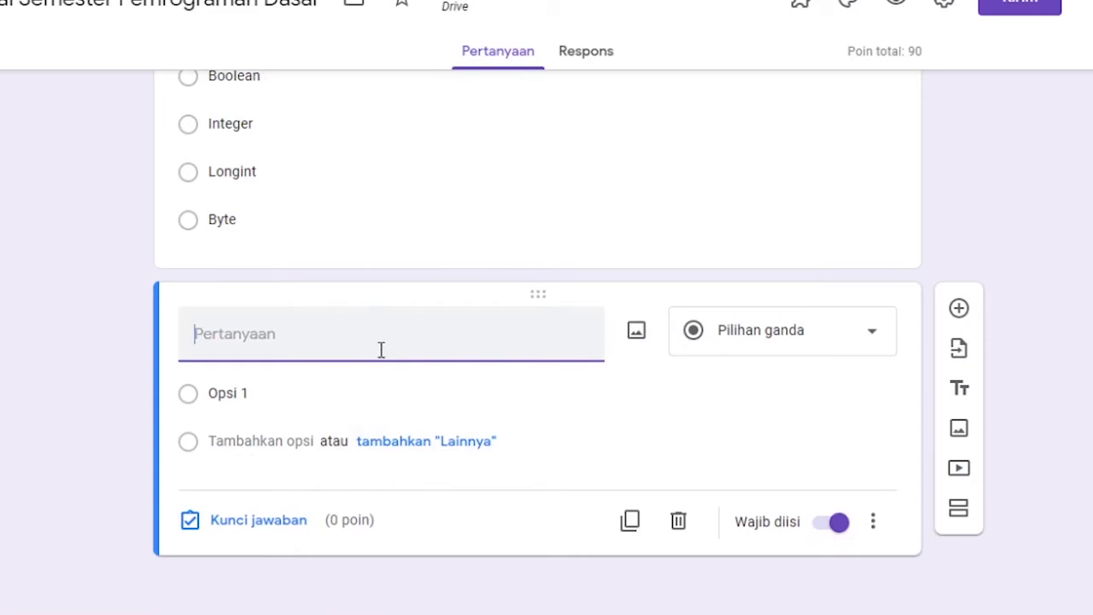
key(ctrl+v)
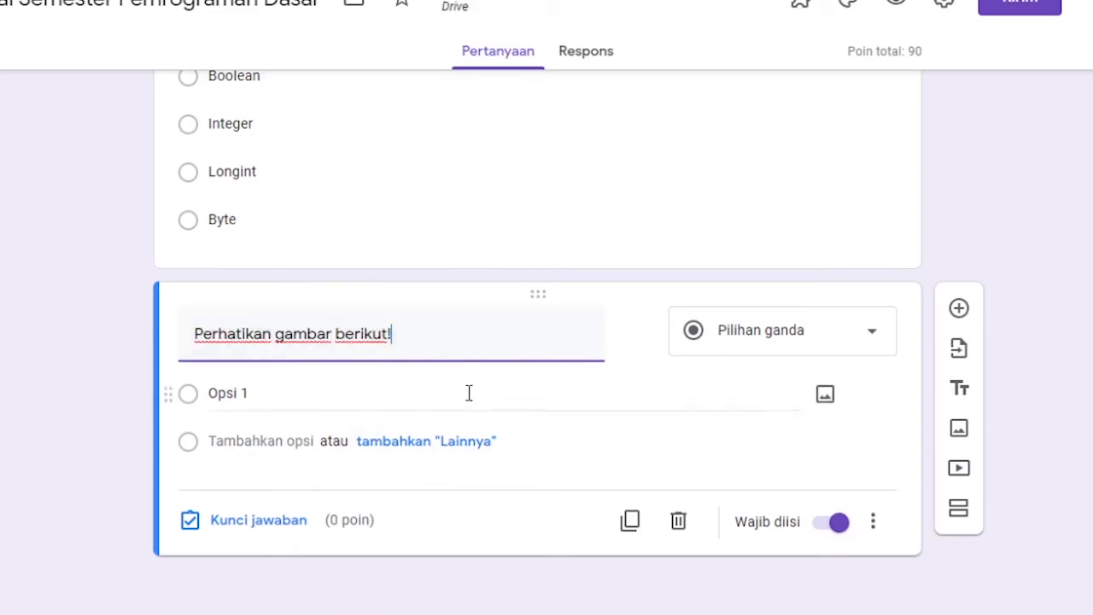
Step: Append "Variabel yang tepat untuk diisikan pada nomor 1 adalah ...." from the Word document to the "Perhatikan gambar berikut!" question
key(alt+Tab)
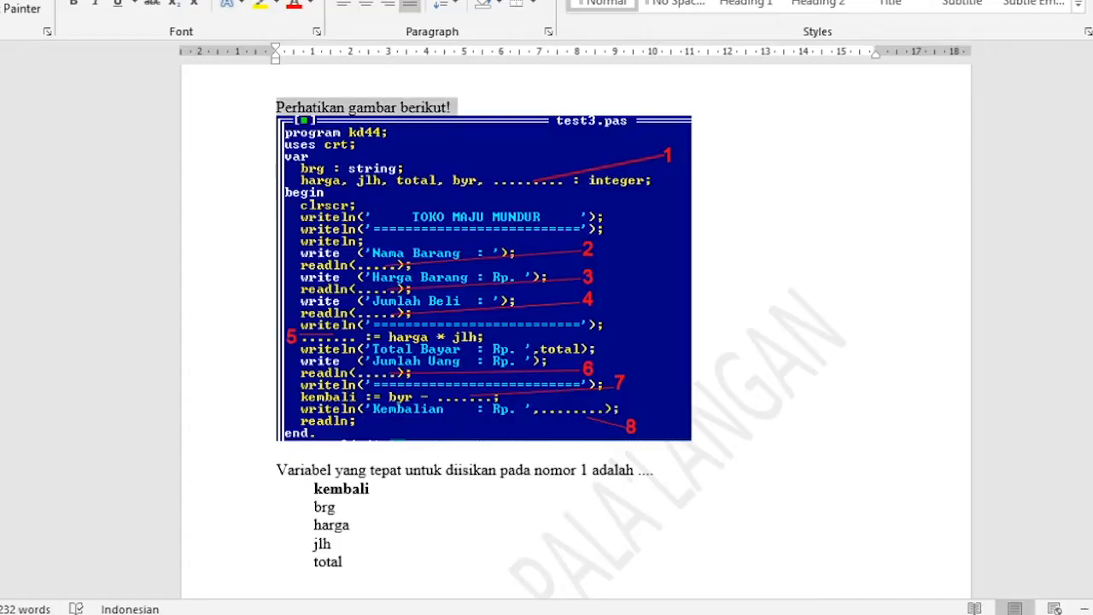
drag(280, 475, 653, 469)
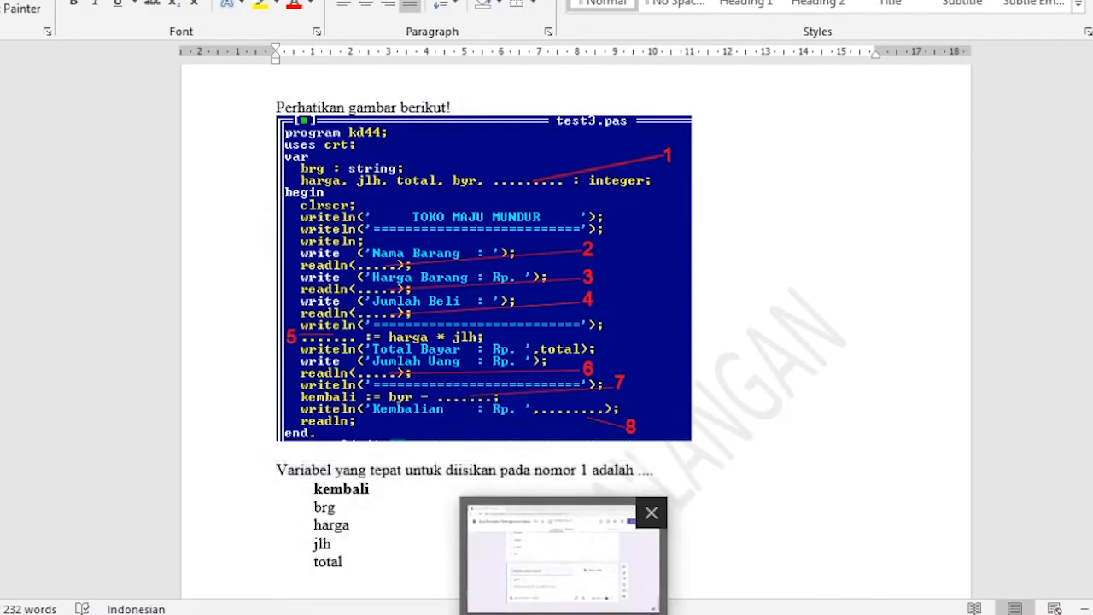
click(520, 570)
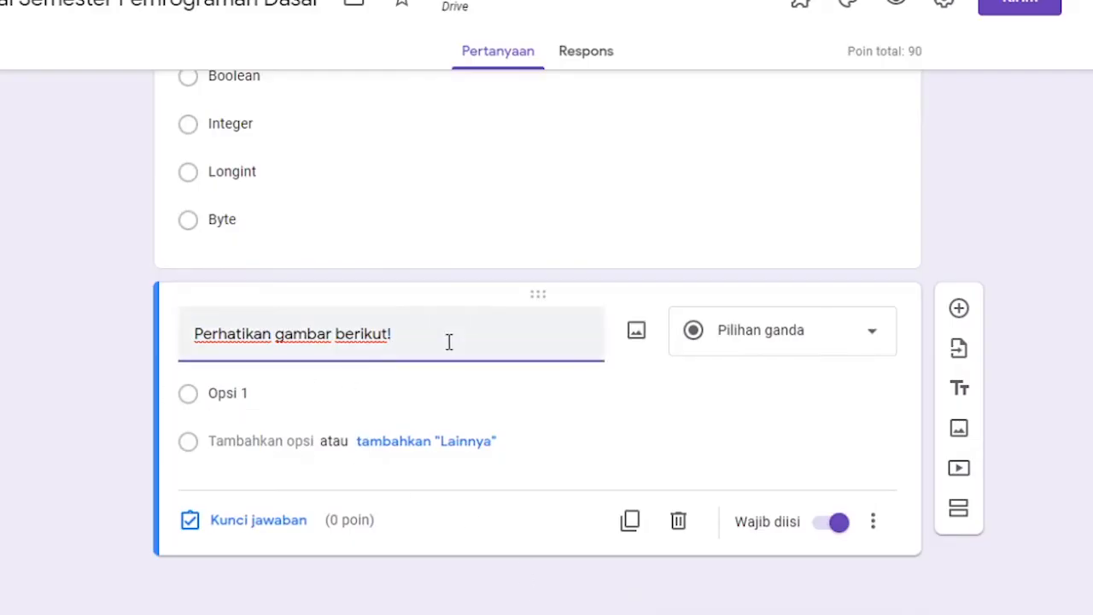
key(ctrl+v)
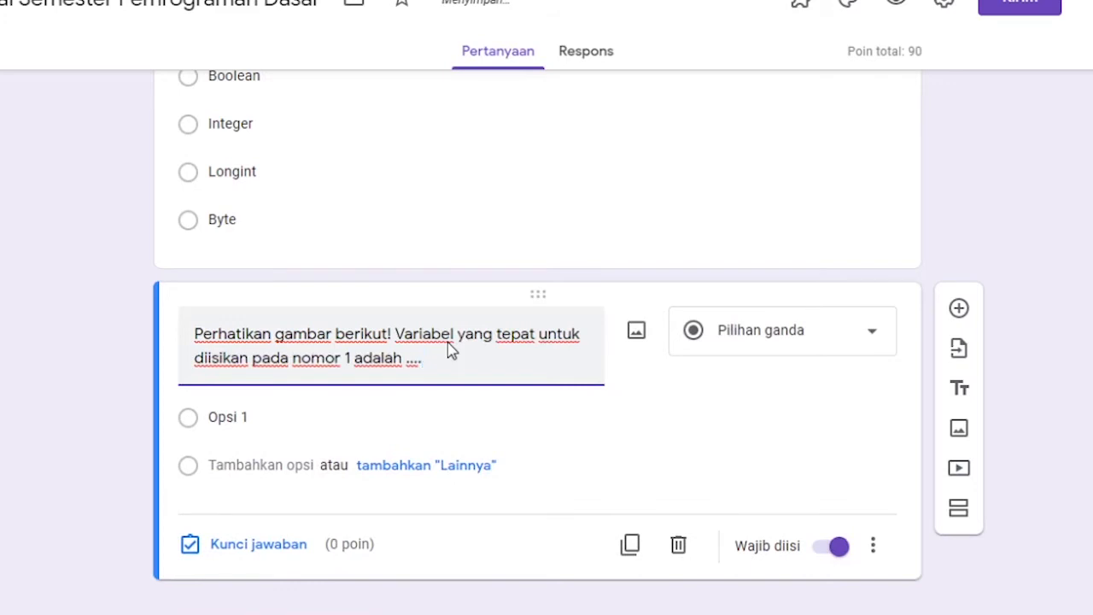
key(Left)
key(BackSpace)
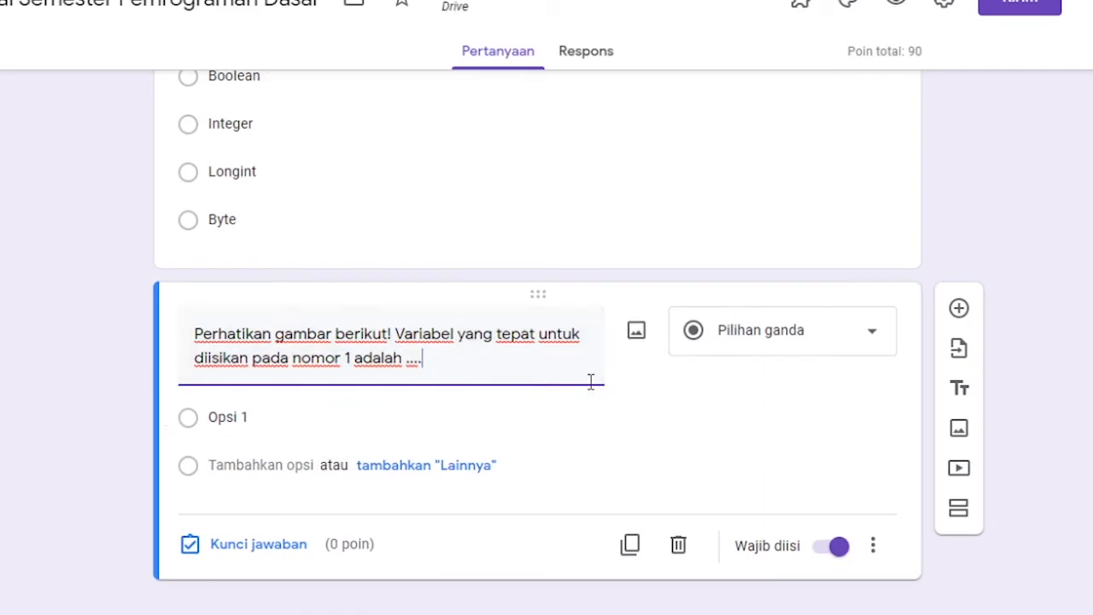
Step: Start an image upload for the question and browse to New Volume (F:), showing its files as large icons
click(639, 335)
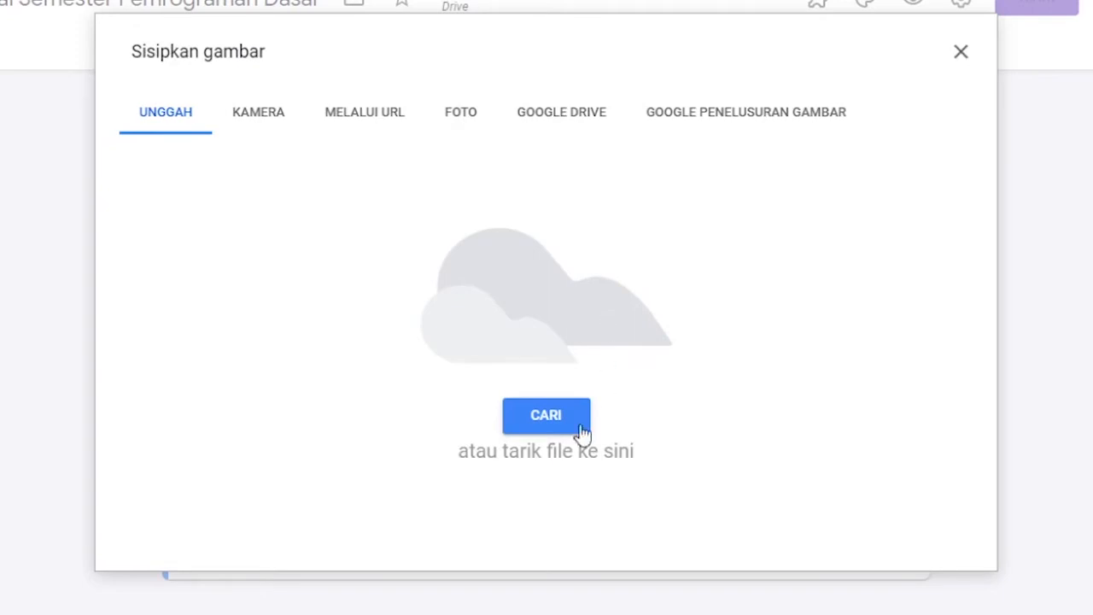
click(553, 427)
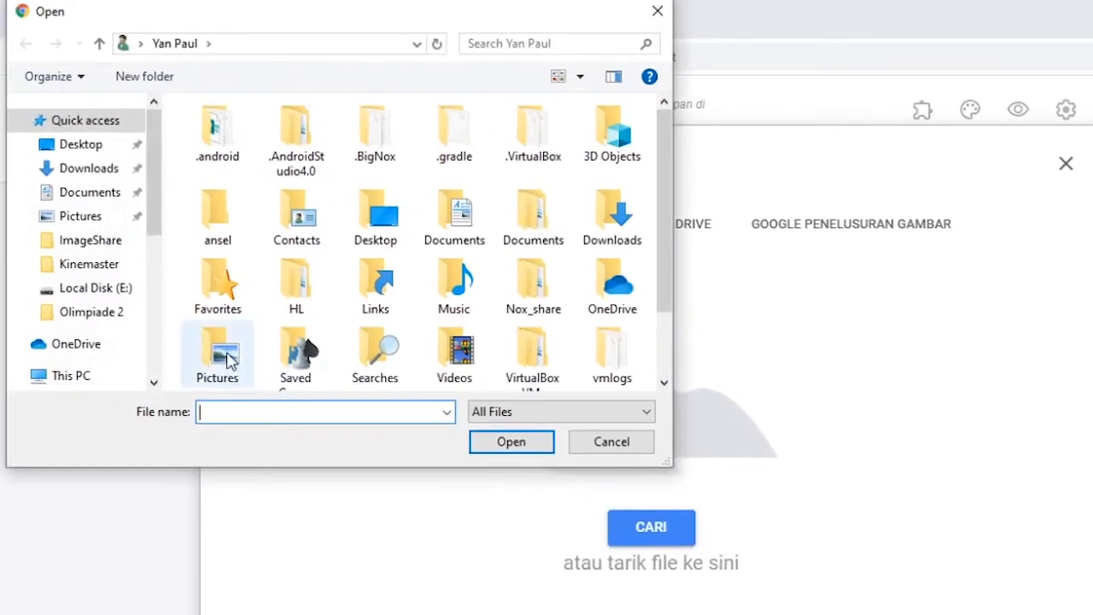
scroll(124, 317, down, 5)
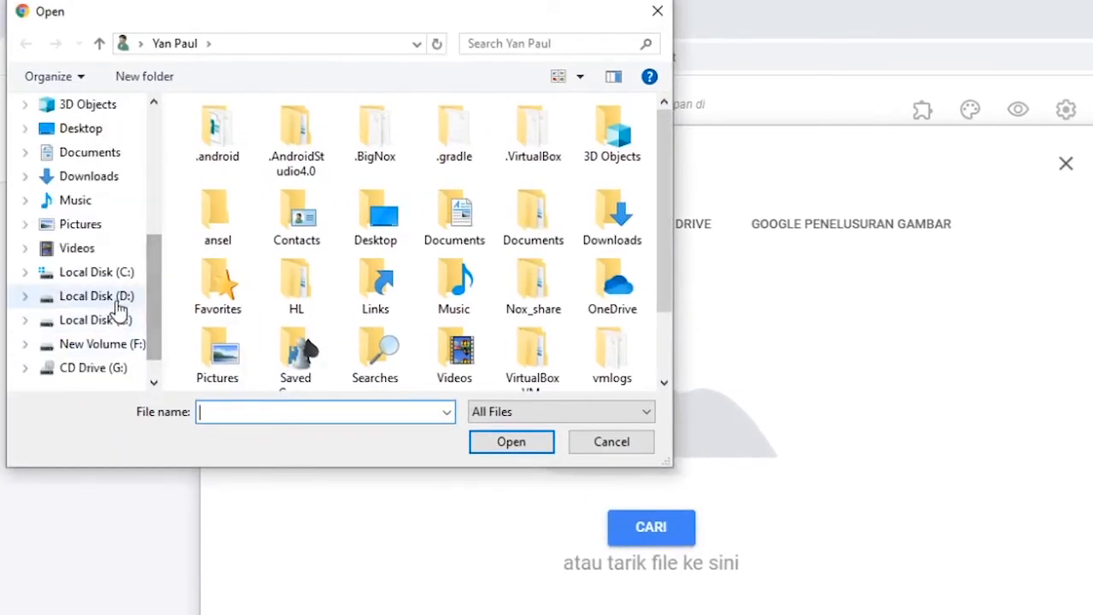
click(100, 344)
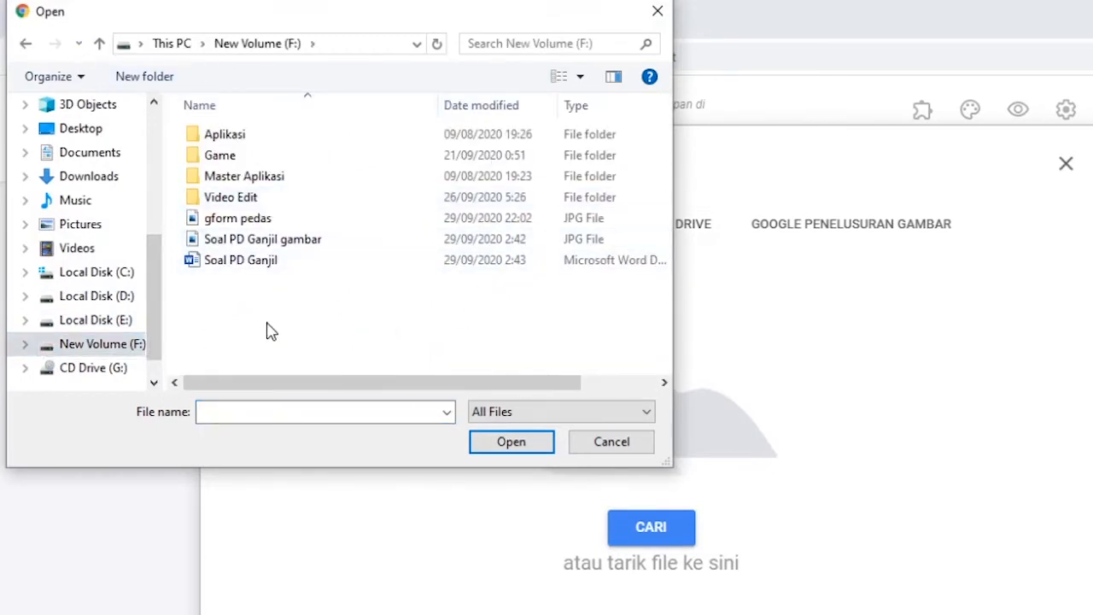
right_click(268, 326)
mouse_move(455, 340)
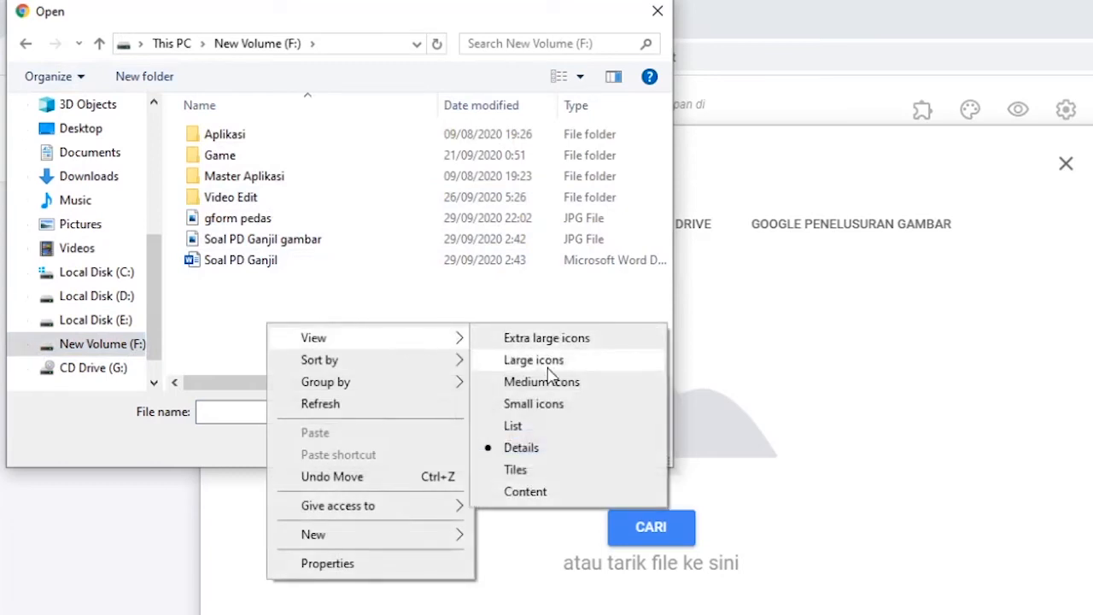
click(547, 366)
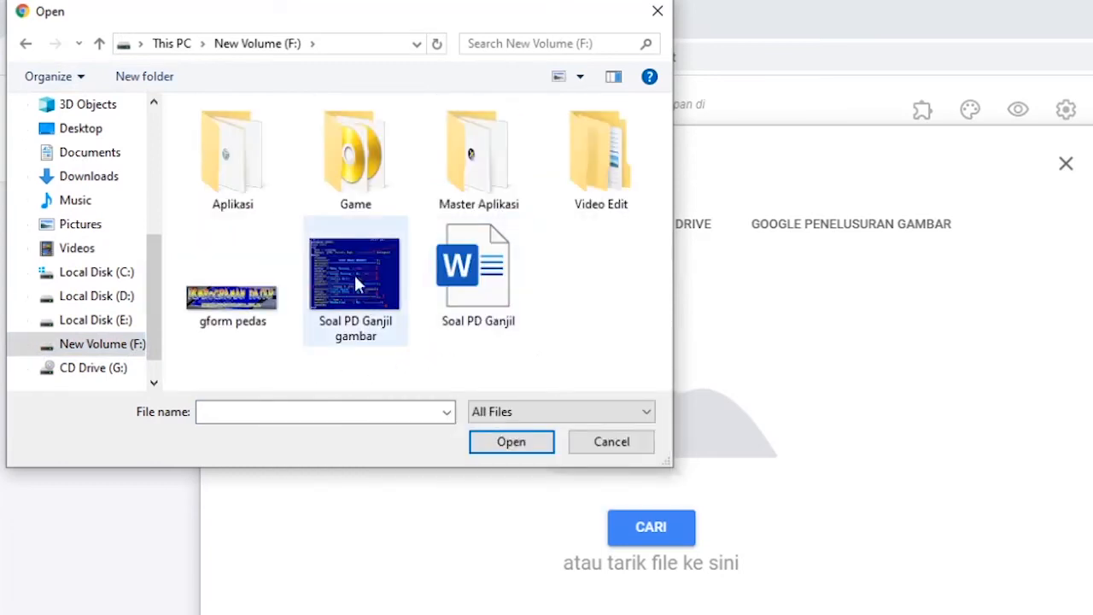
Step: Insert the image file "Soal PD Ganjil gambar" into the question
click(362, 301)
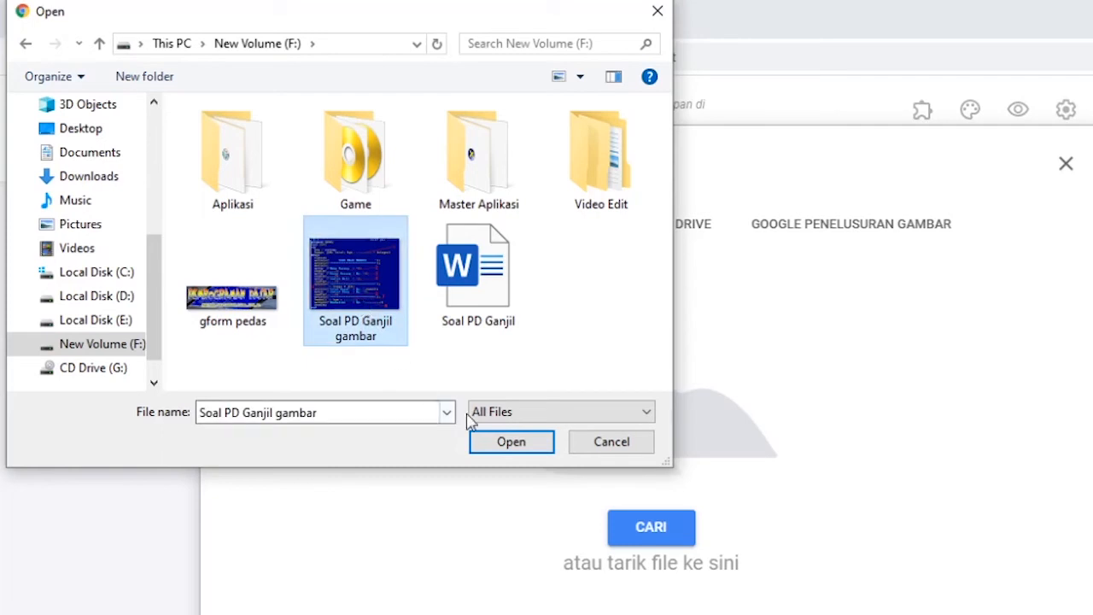
click(504, 442)
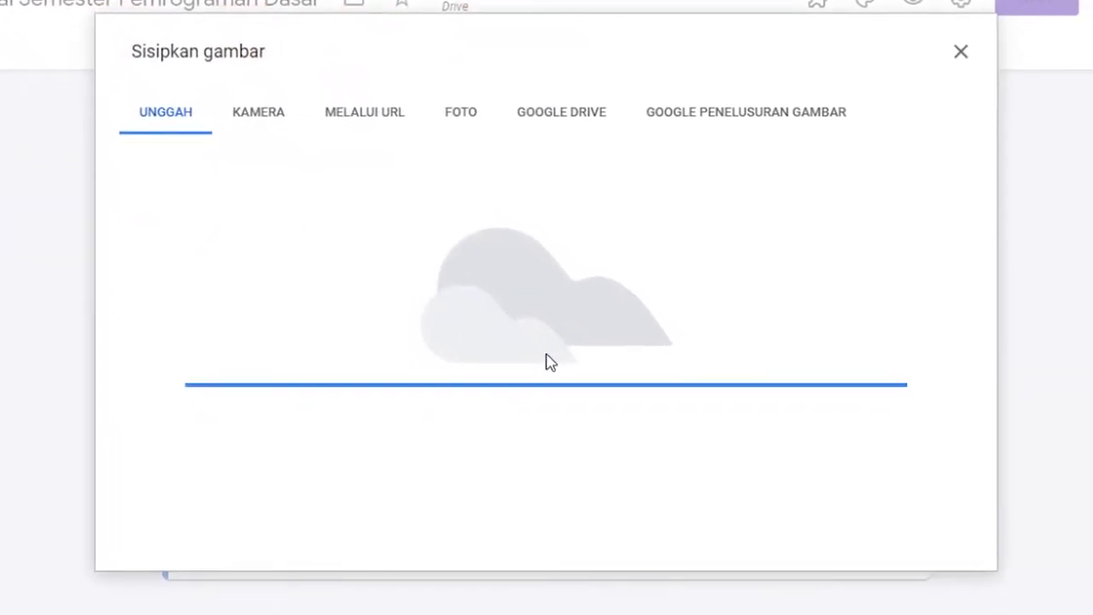
scroll(551, 349, down, 1)
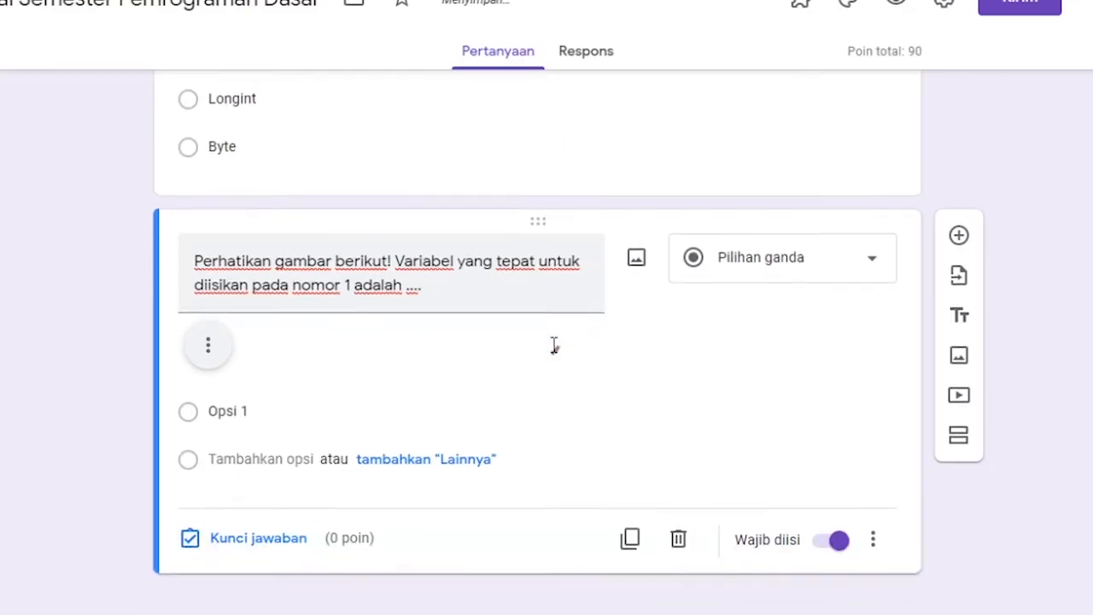
scroll(470, 359, down, 1)
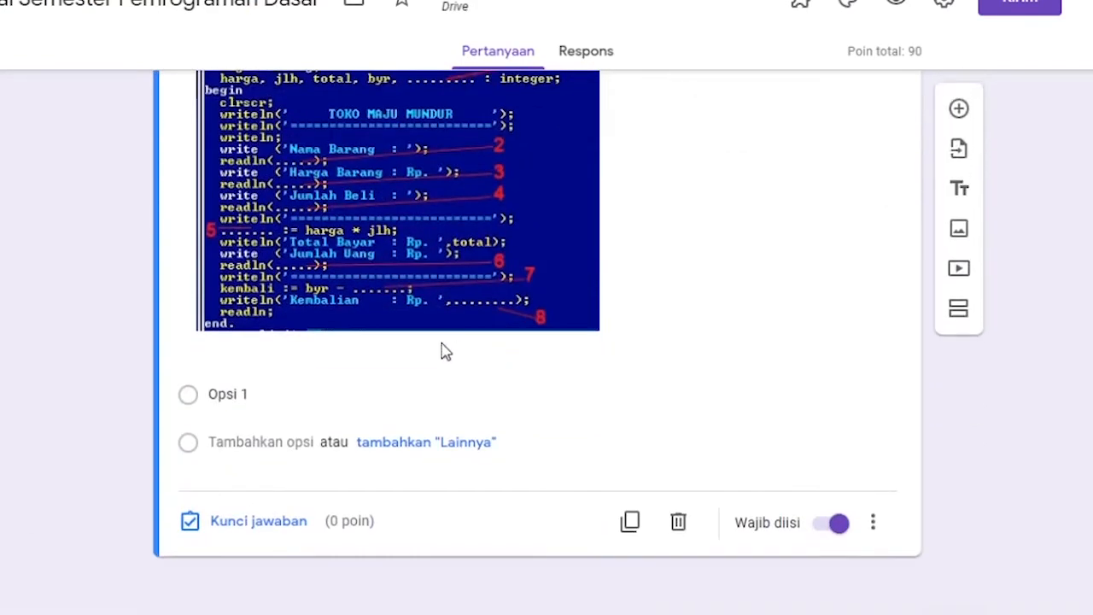
scroll(536, 263, up, 4)
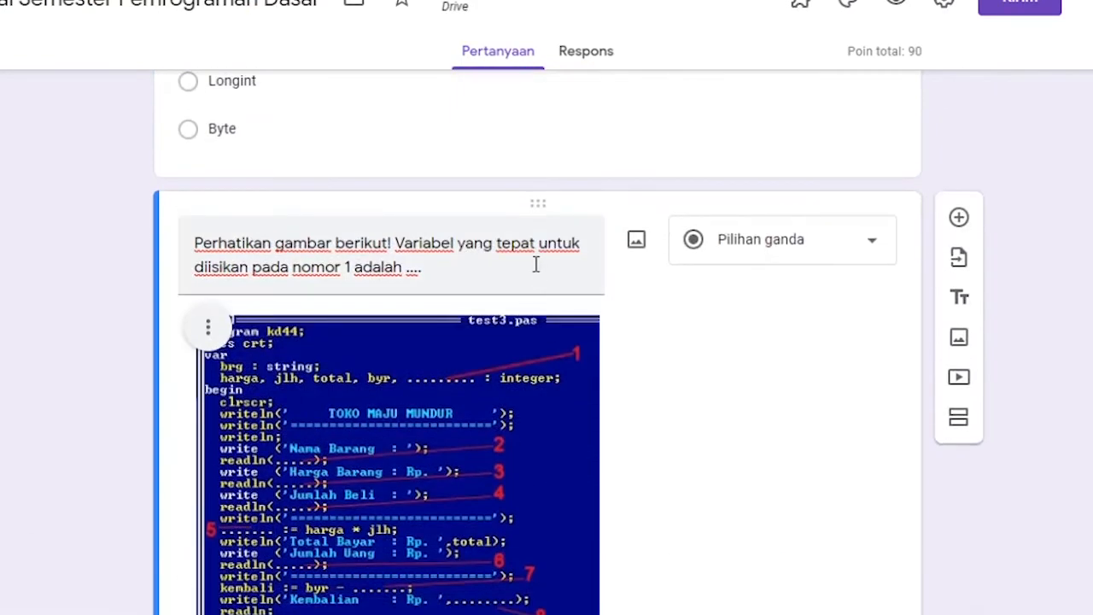
scroll(550, 286, down, 1)
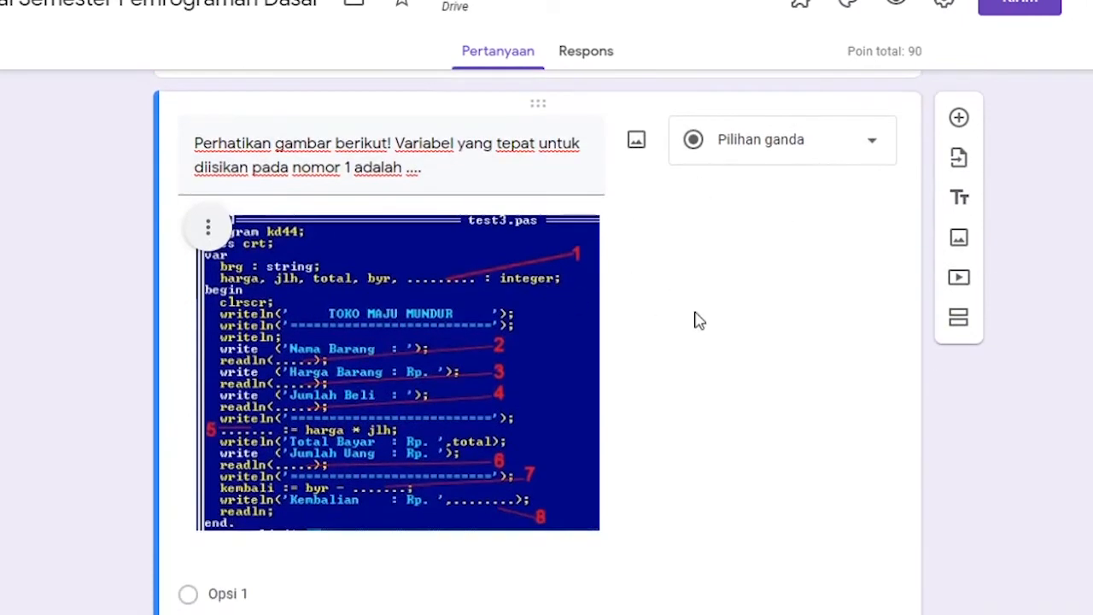
Step: Copy the picture question's answers from the Word document into its options: kembali, brg, harga, jlh and total
scroll(676, 337, down, 3)
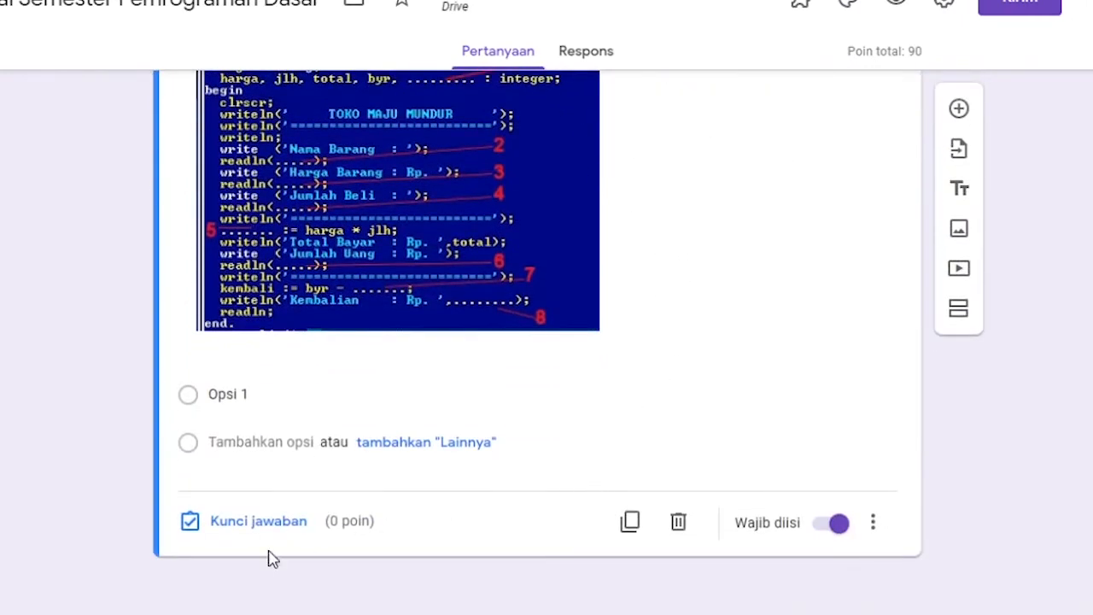
click(283, 613)
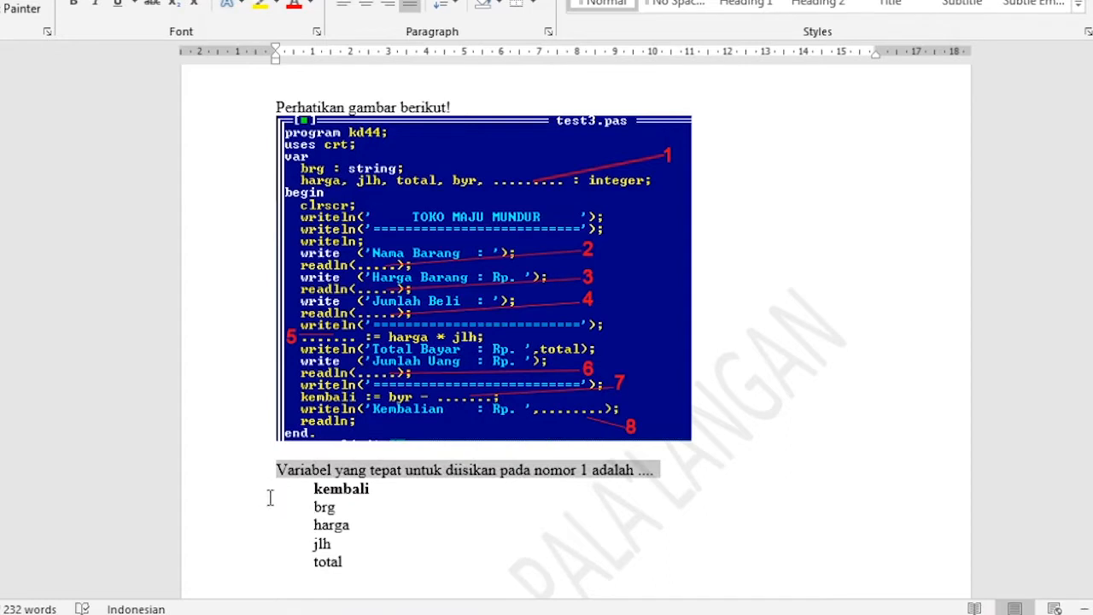
drag(253, 499, 251, 568)
key(ctrl+c)
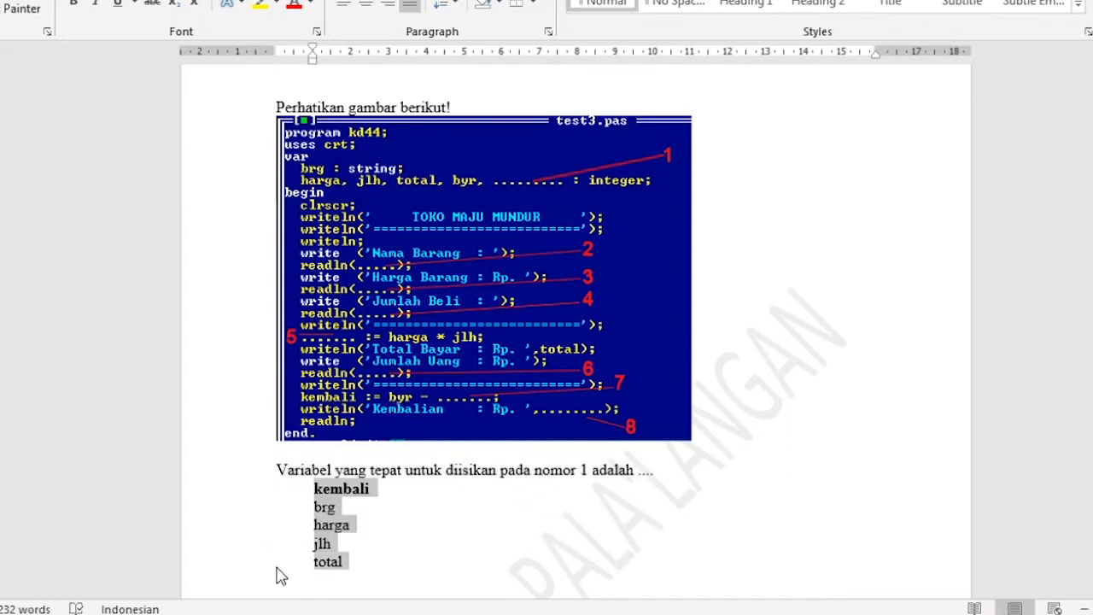
key(alt+Tab)
click(283, 395)
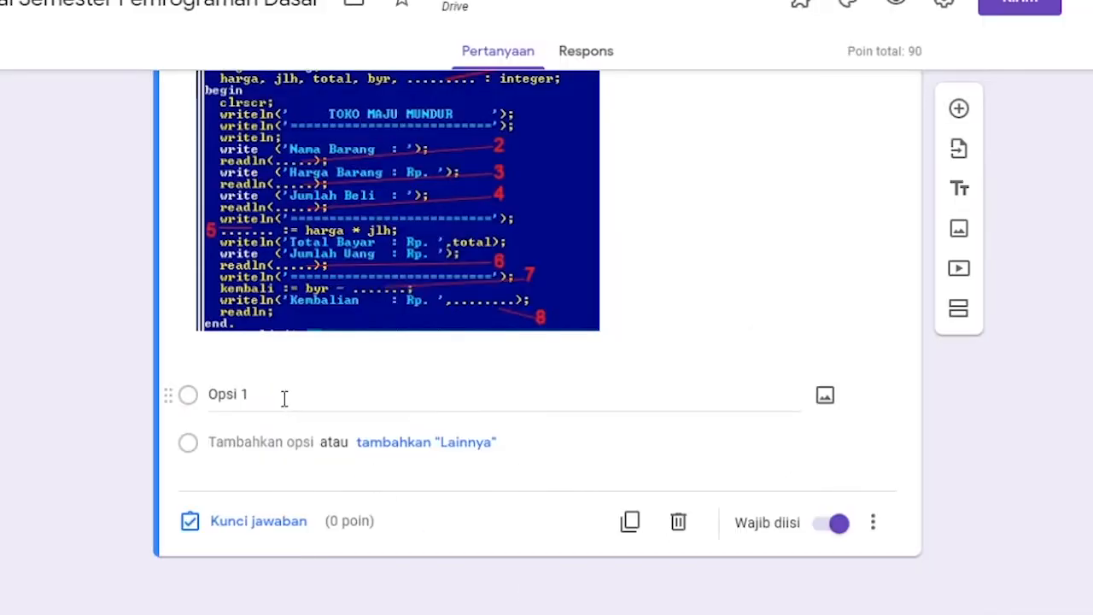
key(ctrl+v)
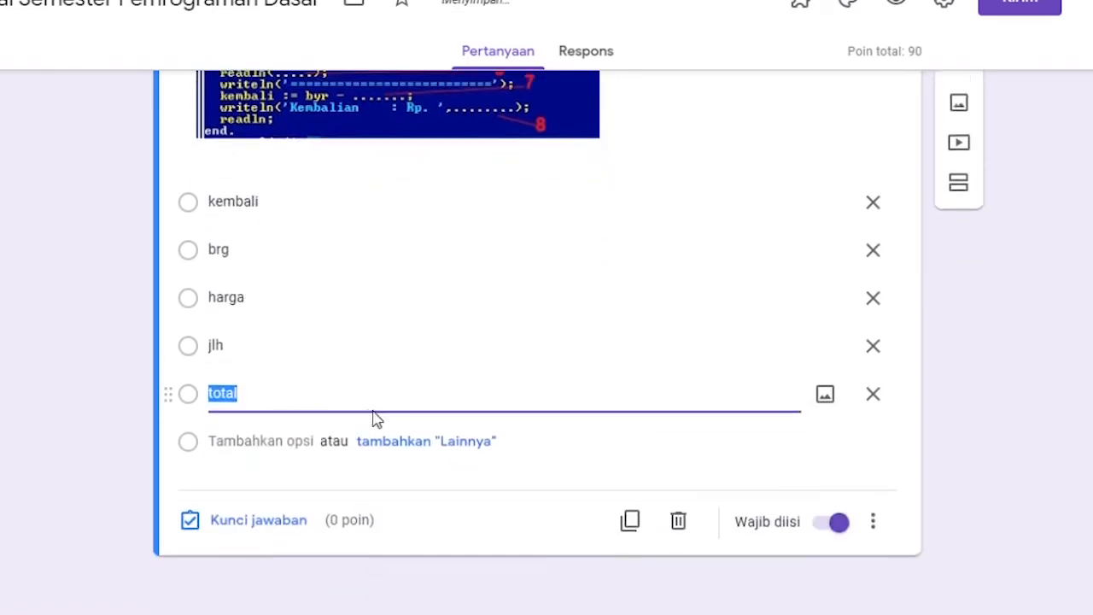
Step: Mark kembali as the picture question's correct answer and set its score to 10 points
click(258, 545)
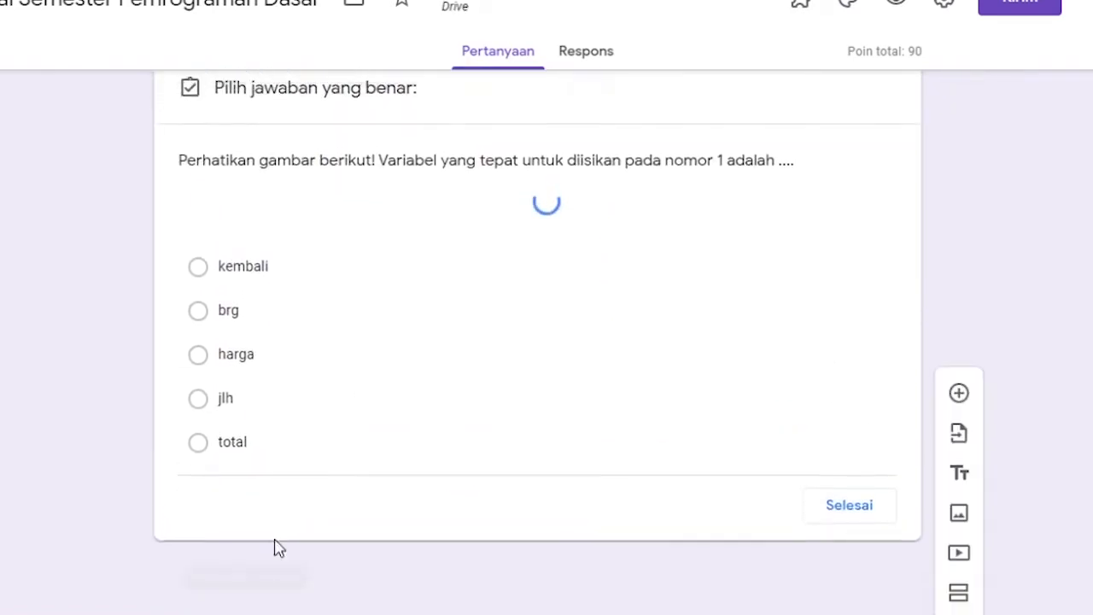
scroll(359, 487, down, 4)
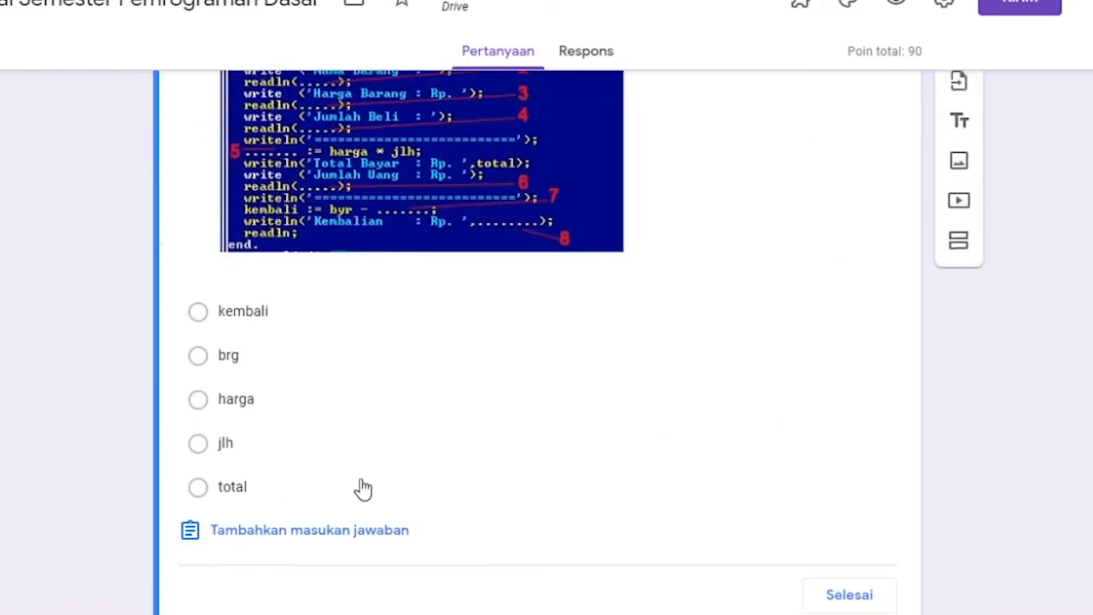
click(298, 327)
scroll(875, 205, up, 3)
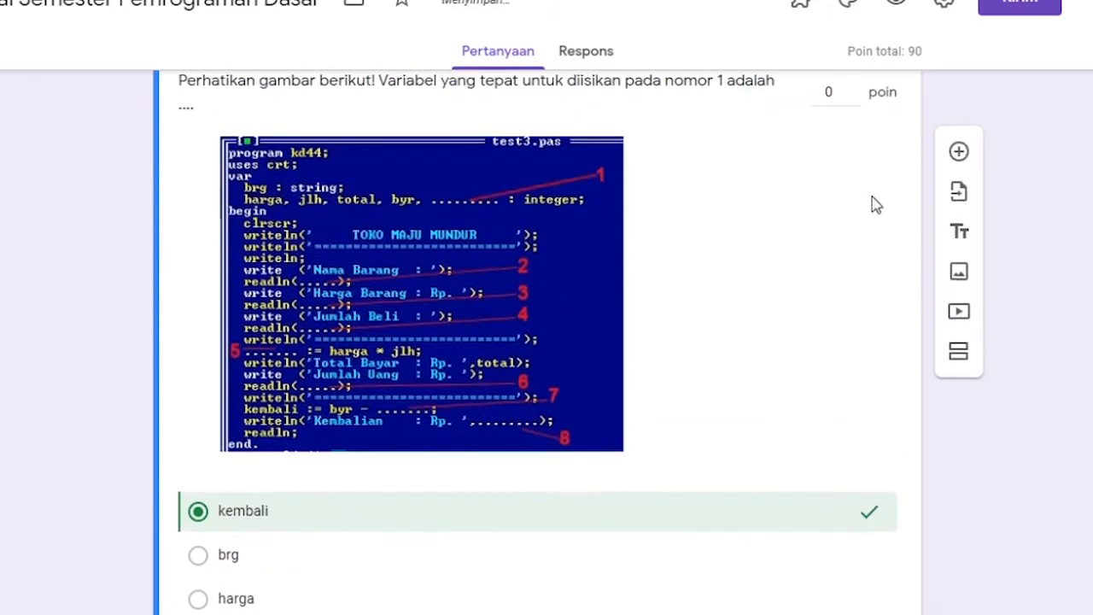
click(828, 92)
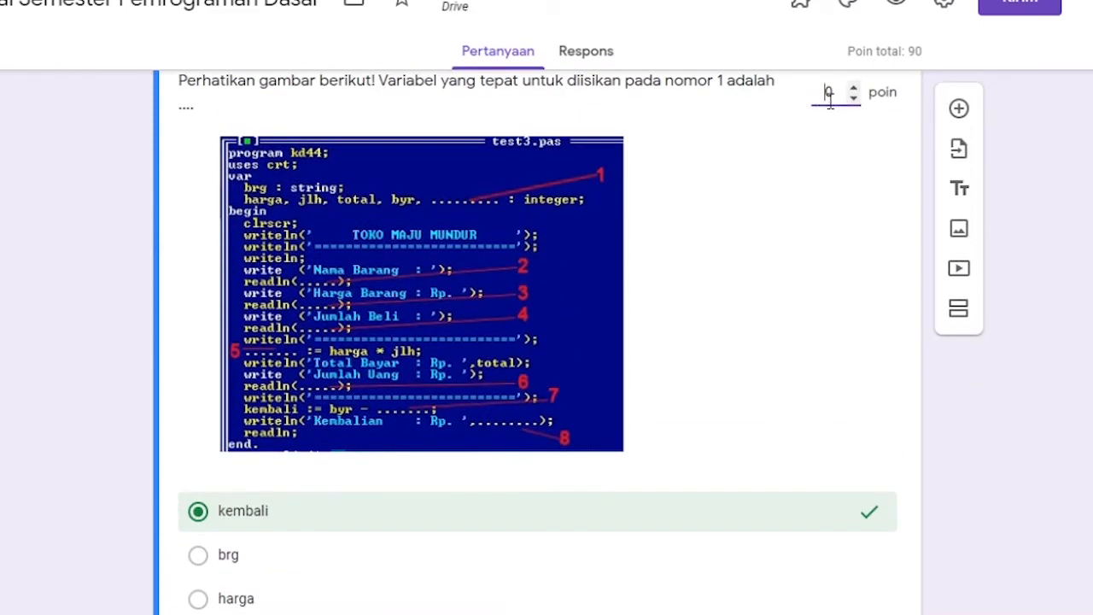
scroll(841, 449, down, 3)
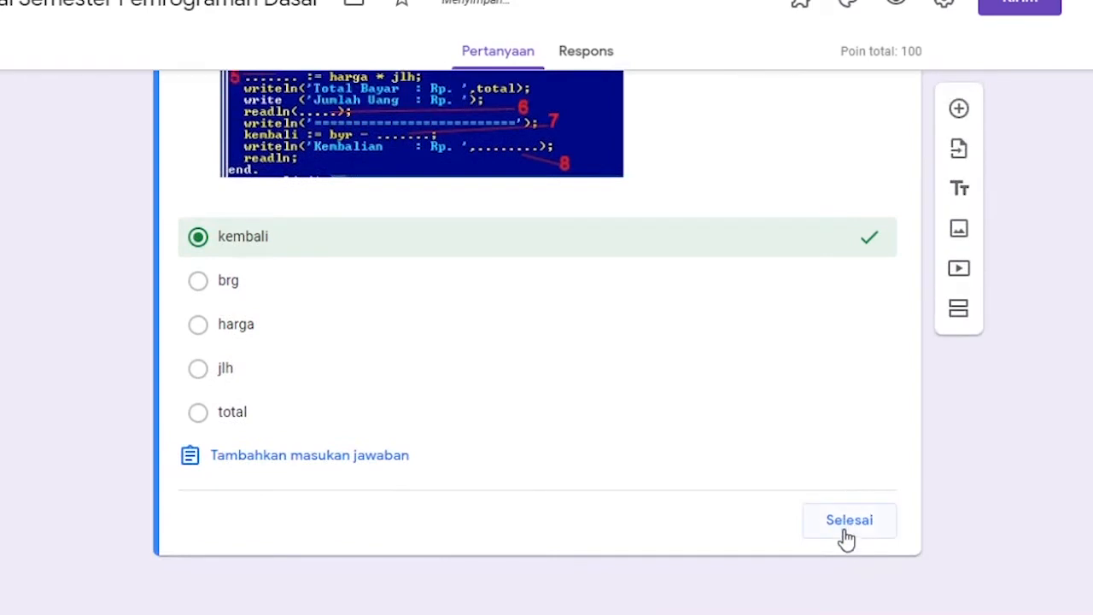
click(845, 535)
scroll(871, 547, down, 3)
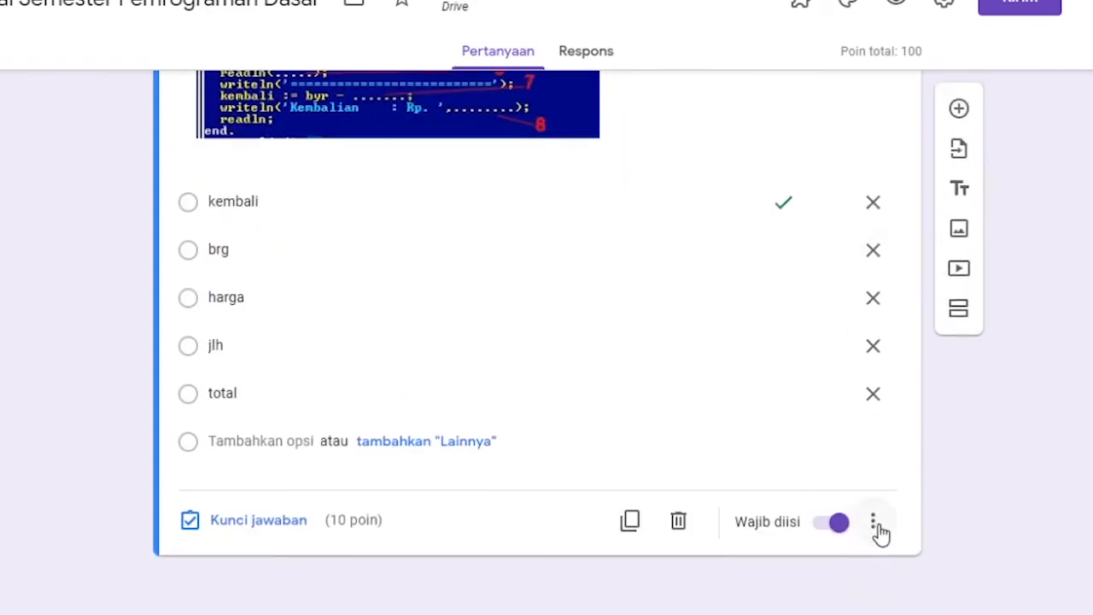
click(875, 524)
click(928, 587)
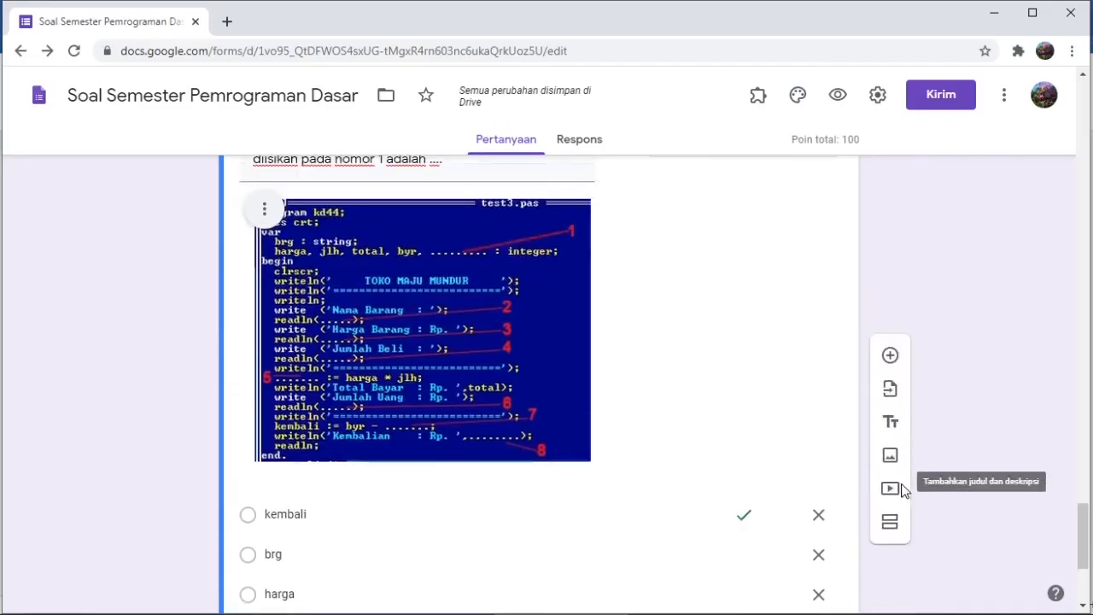
Step: Correct the capitalization of the teacher's degree in the form description to "S.Kom."
scroll(902, 480, up, 15)
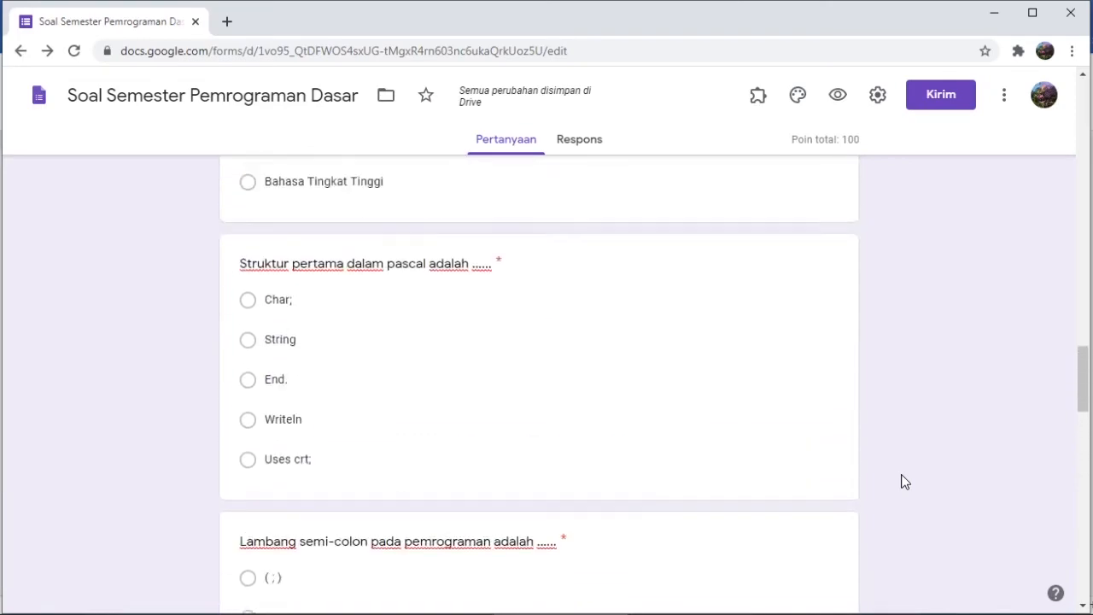
scroll(902, 481, up, 15)
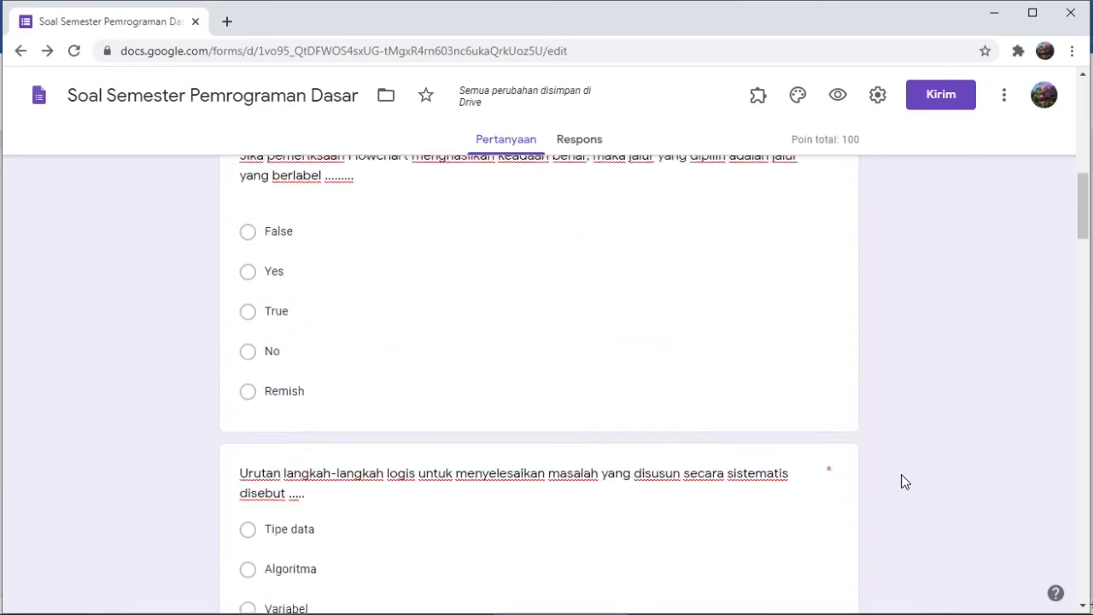
scroll(902, 481, up, 10)
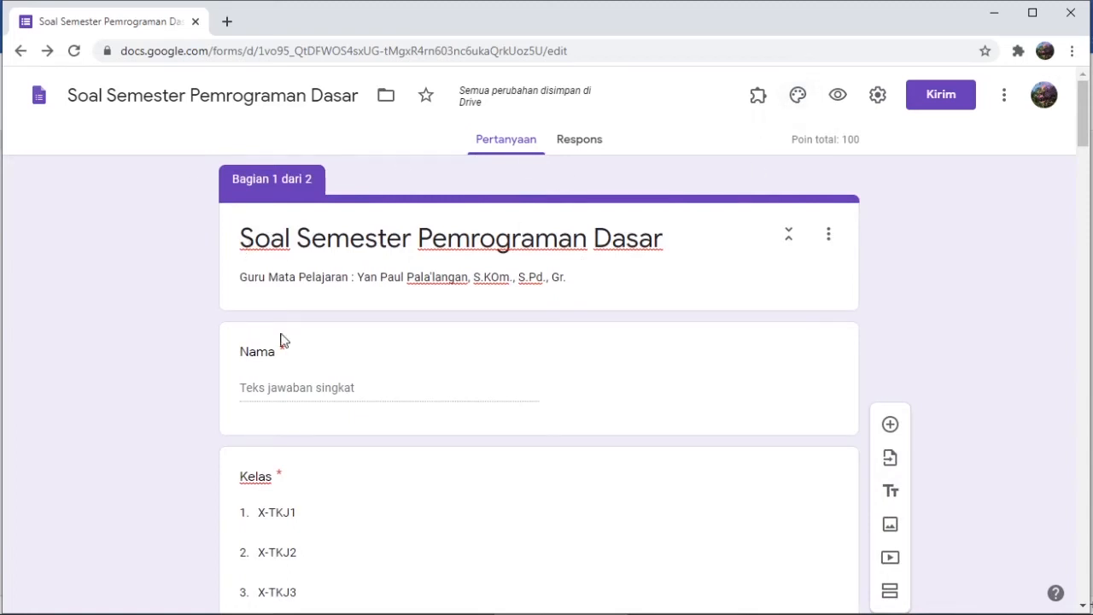
triple_click(498, 278)
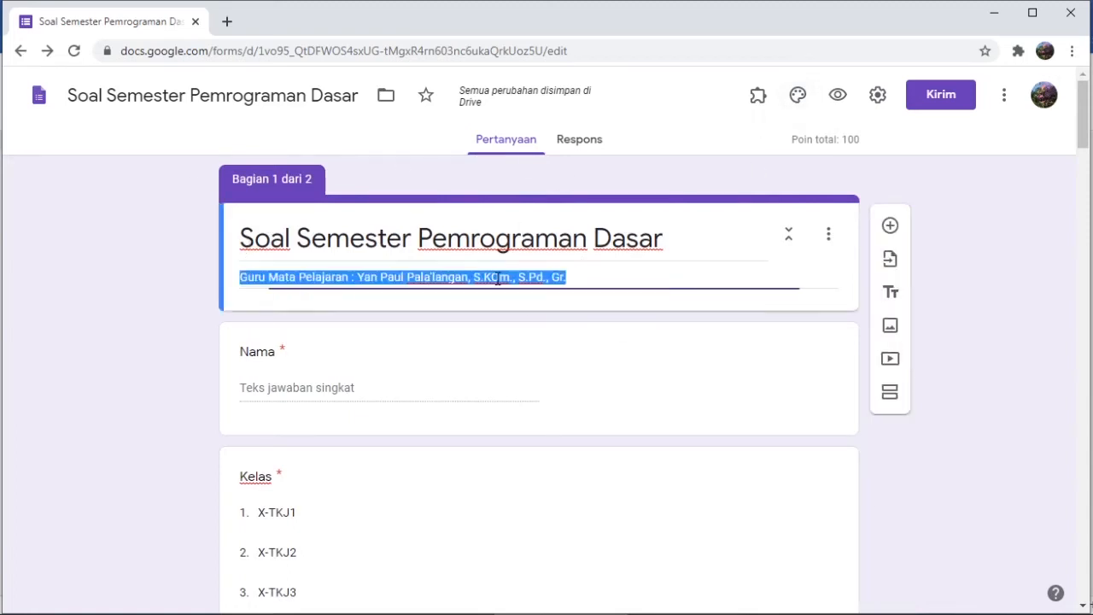
click(510, 276)
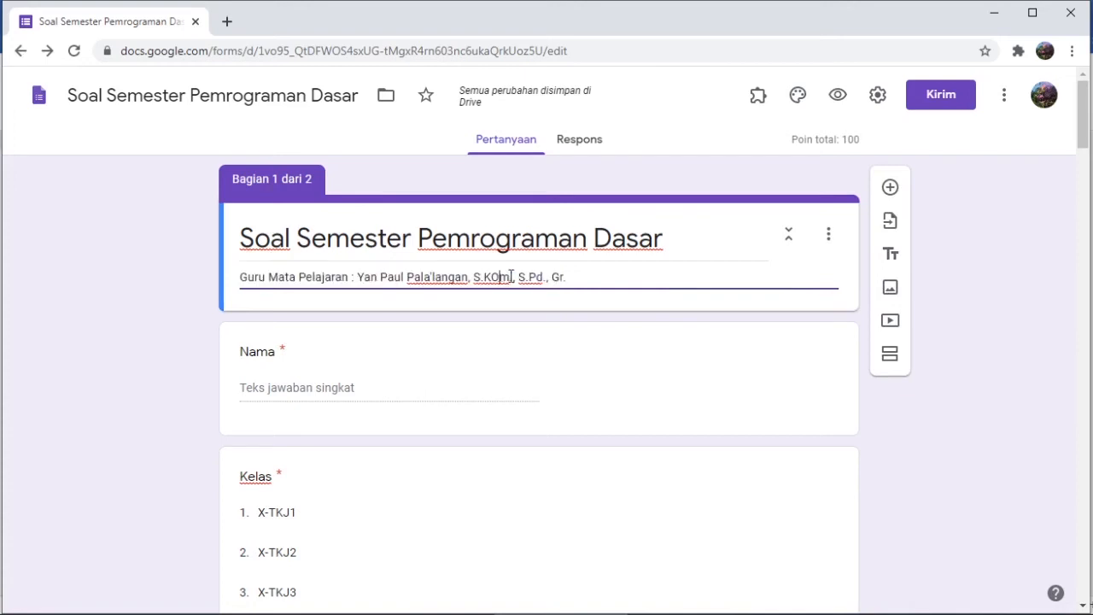
key(BackSpace)
text(o)
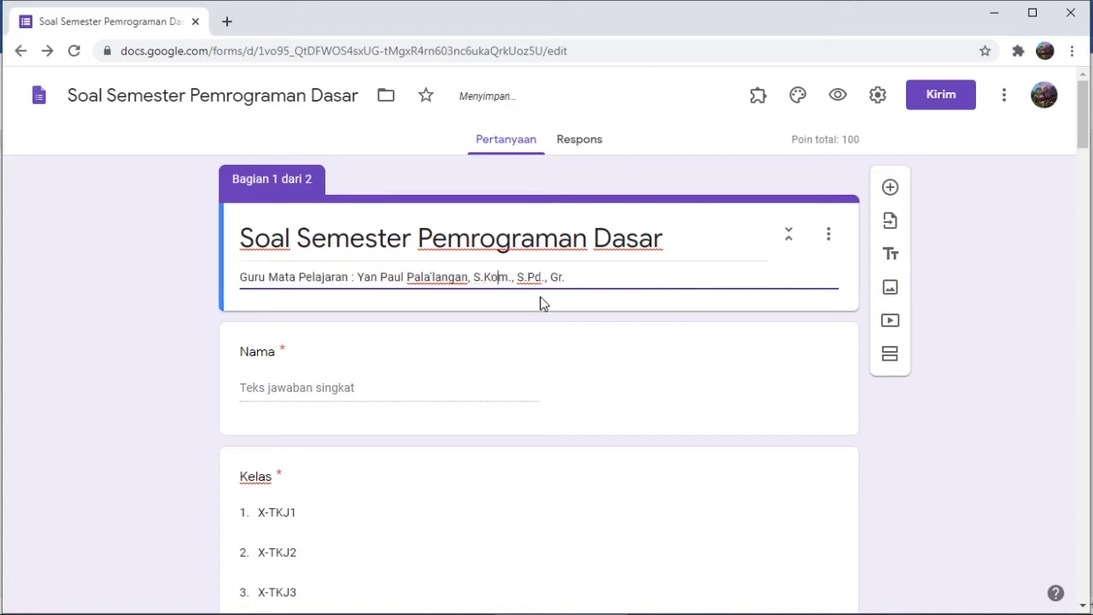
Step: Switch to File Explorer and locate the header image file "gform pedas" on New Volume (F:)
click(938, 296)
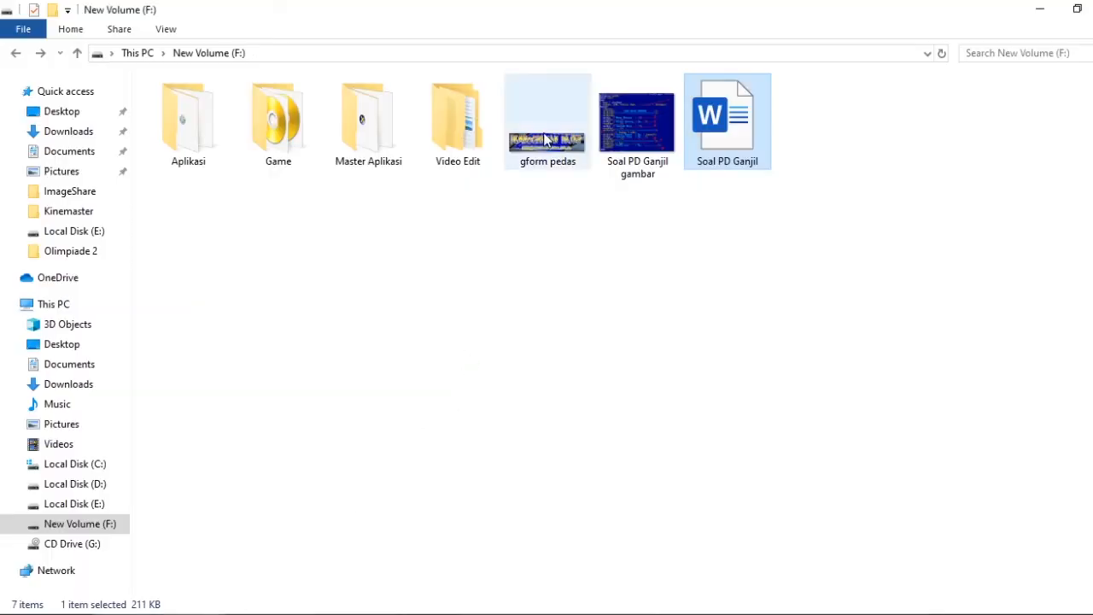
click(545, 140)
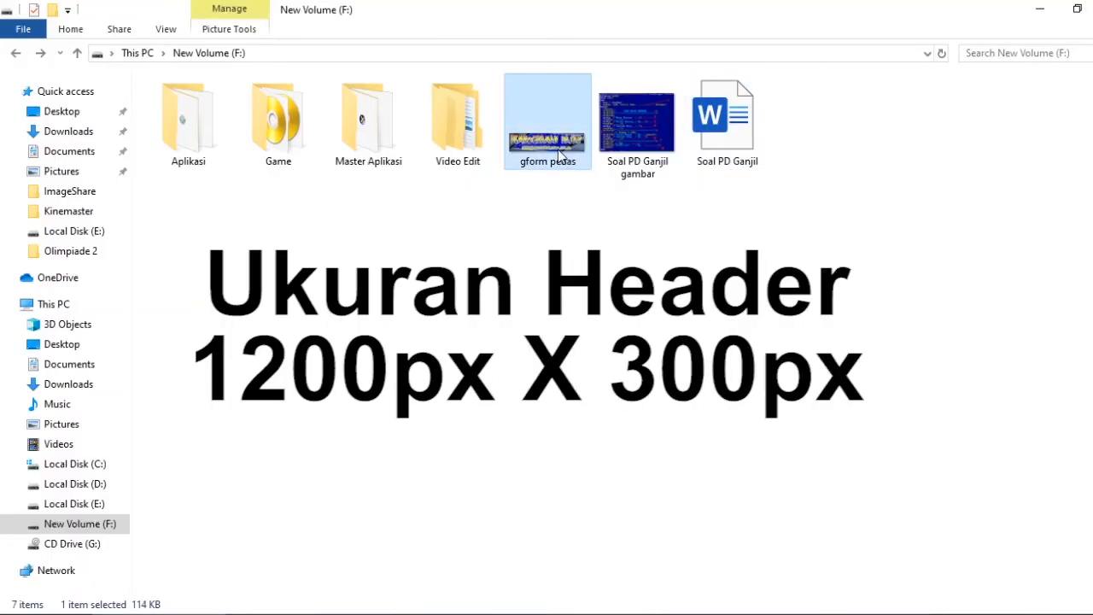
mouse_move(561, 155)
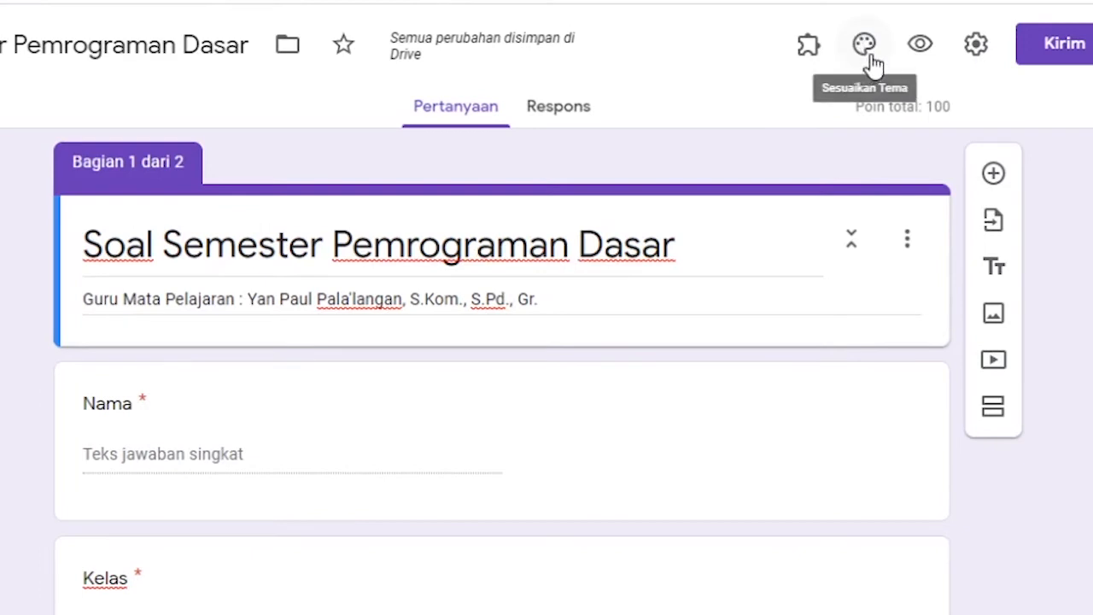
Step: Upload the image file "gform pedas" from New Volume (F:) as the form's header in the theme options
click(870, 55)
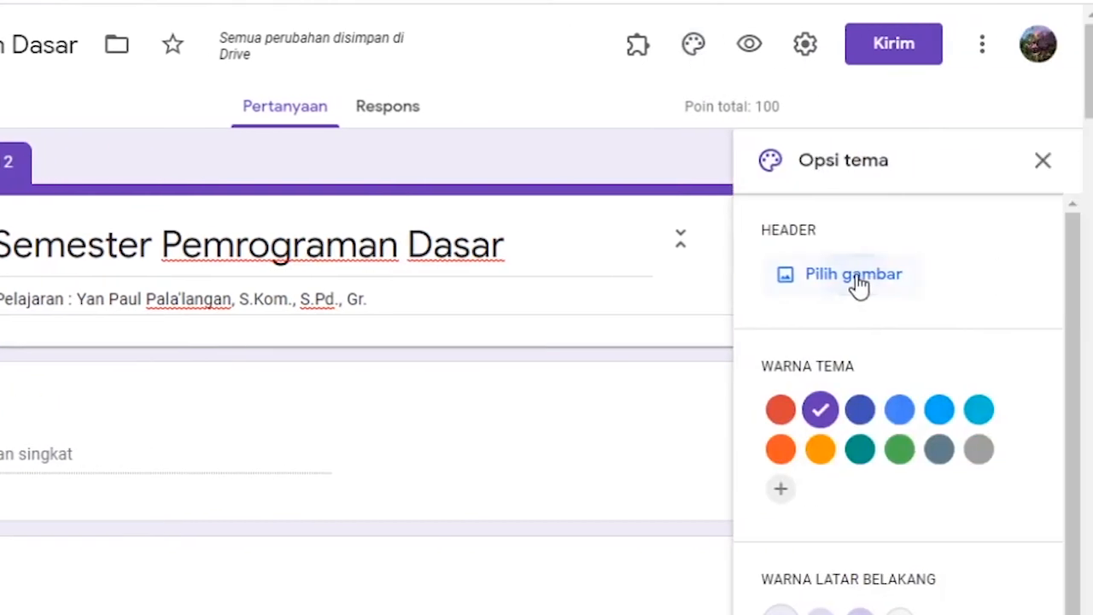
click(1029, 277)
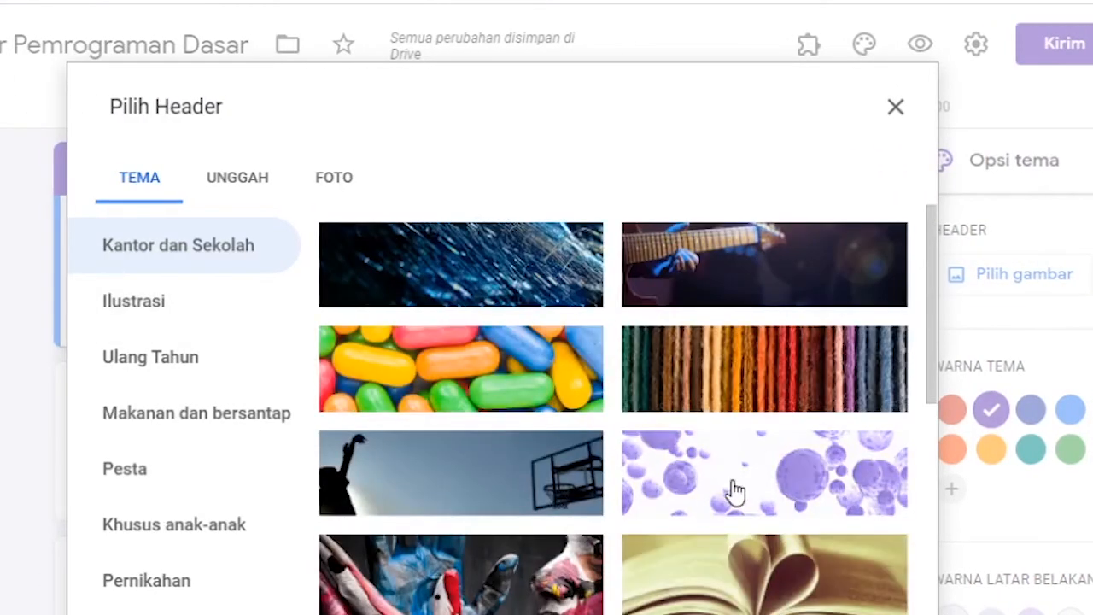
scroll(704, 522, down, 3)
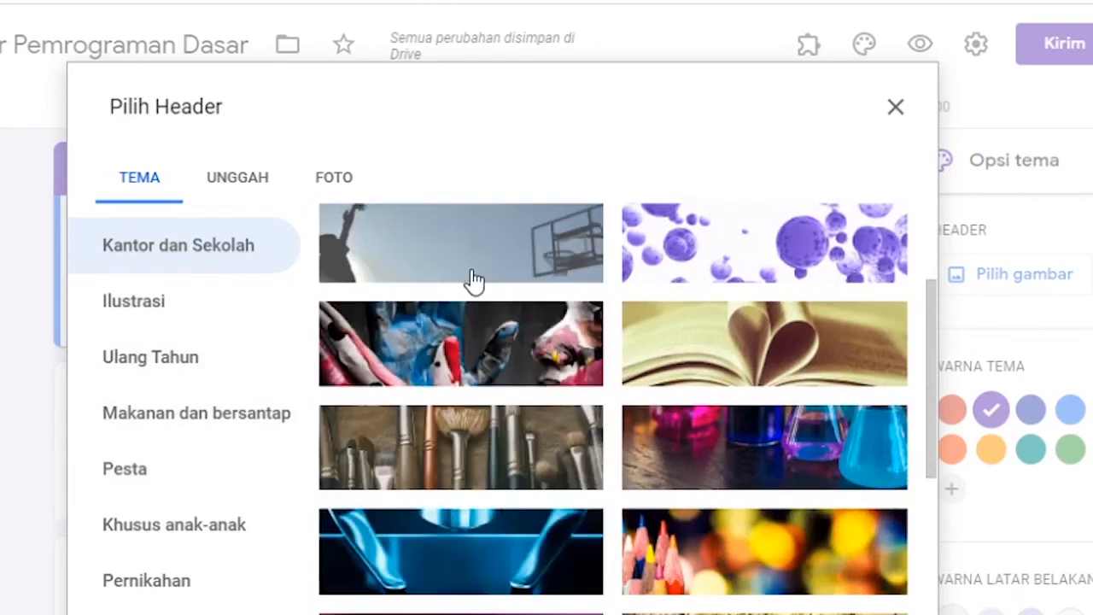
click(236, 190)
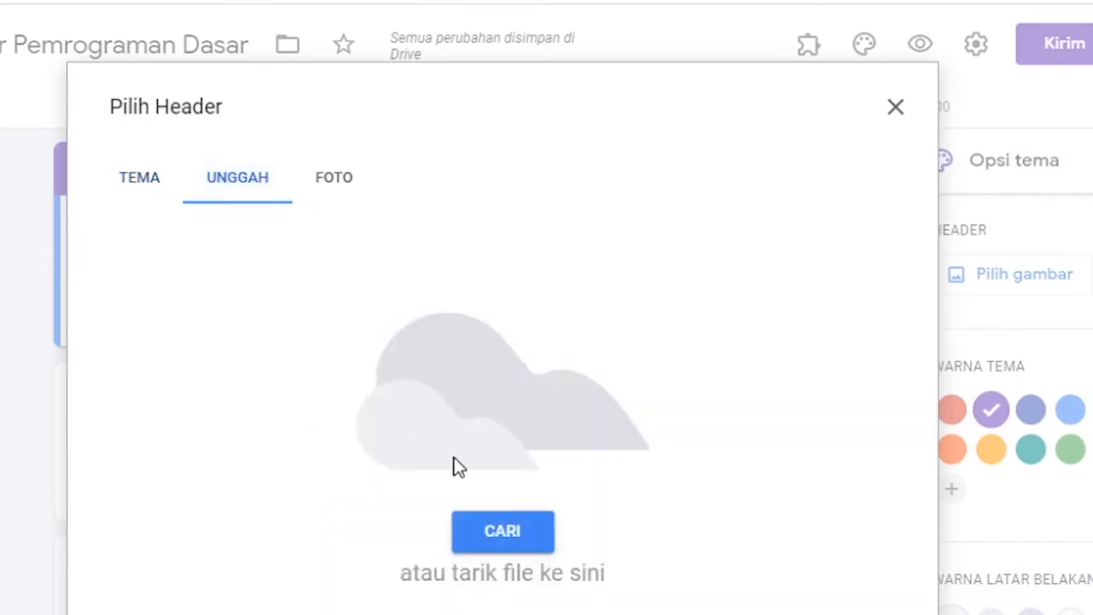
click(482, 533)
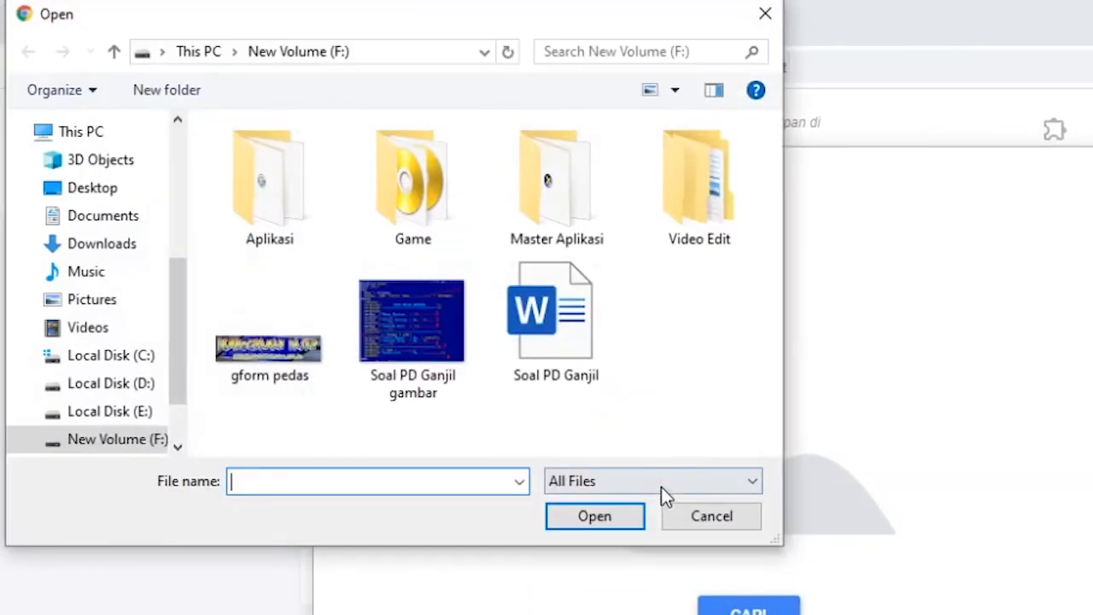
click(266, 355)
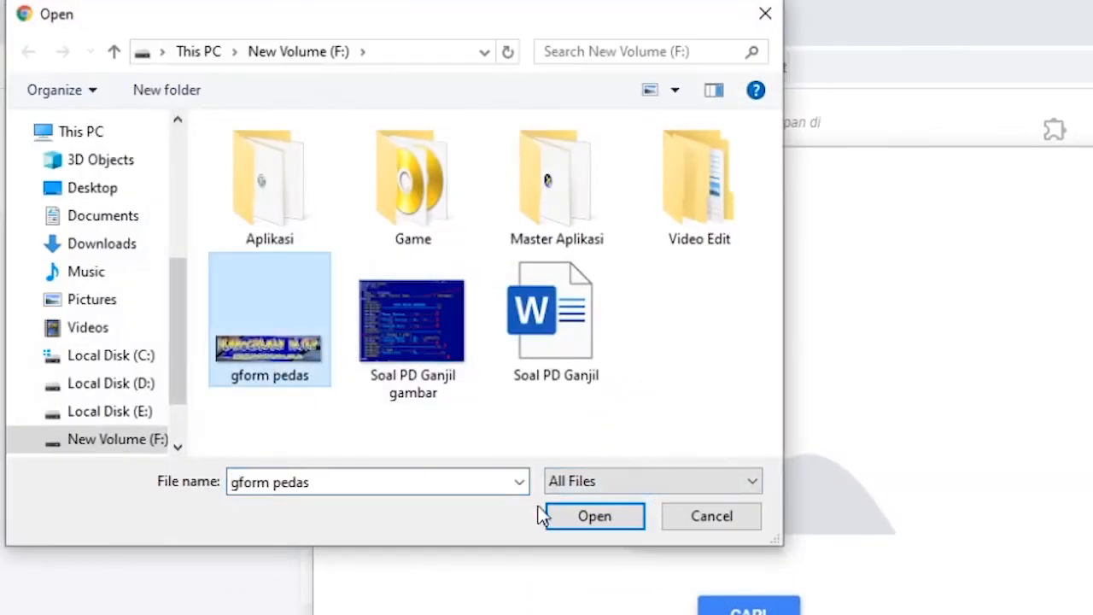
click(601, 517)
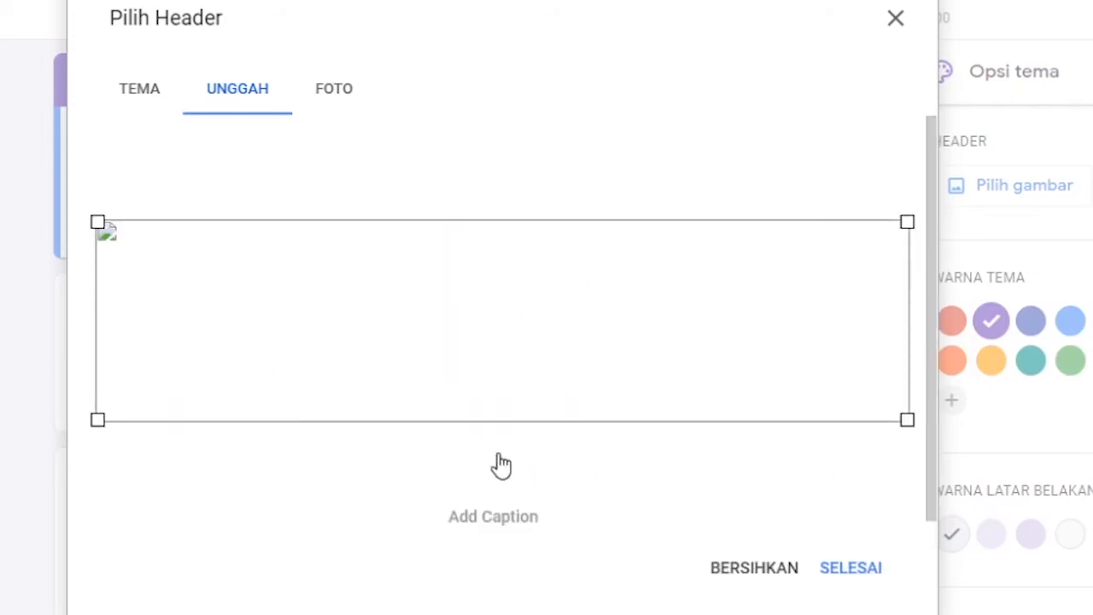
click(851, 581)
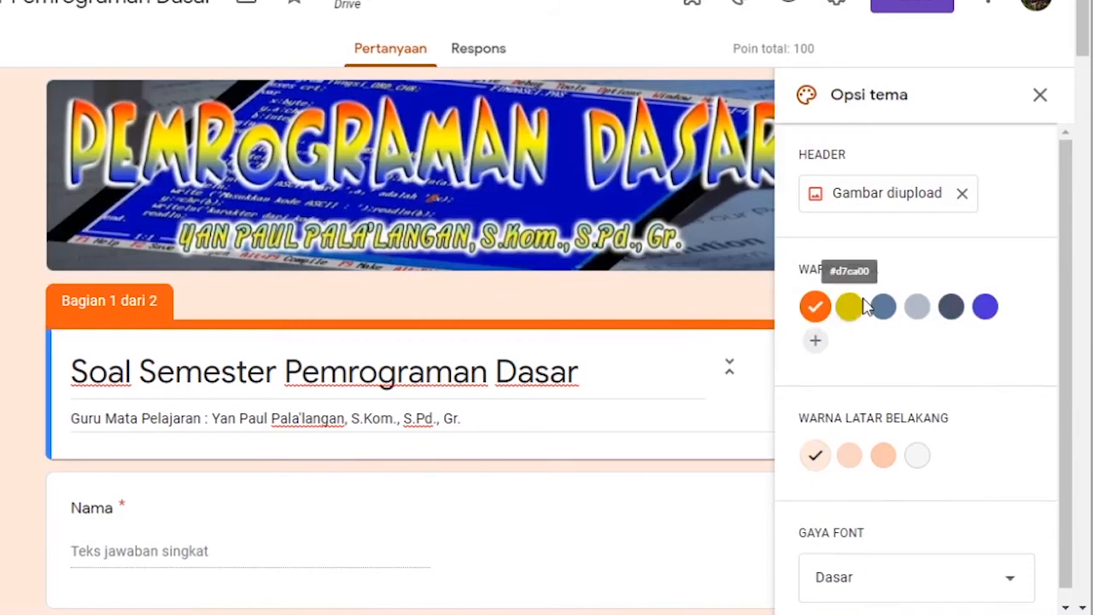
Step: Try the Lucu font style on the form, and set the font style back to Dasar
scroll(893, 337, down, 1)
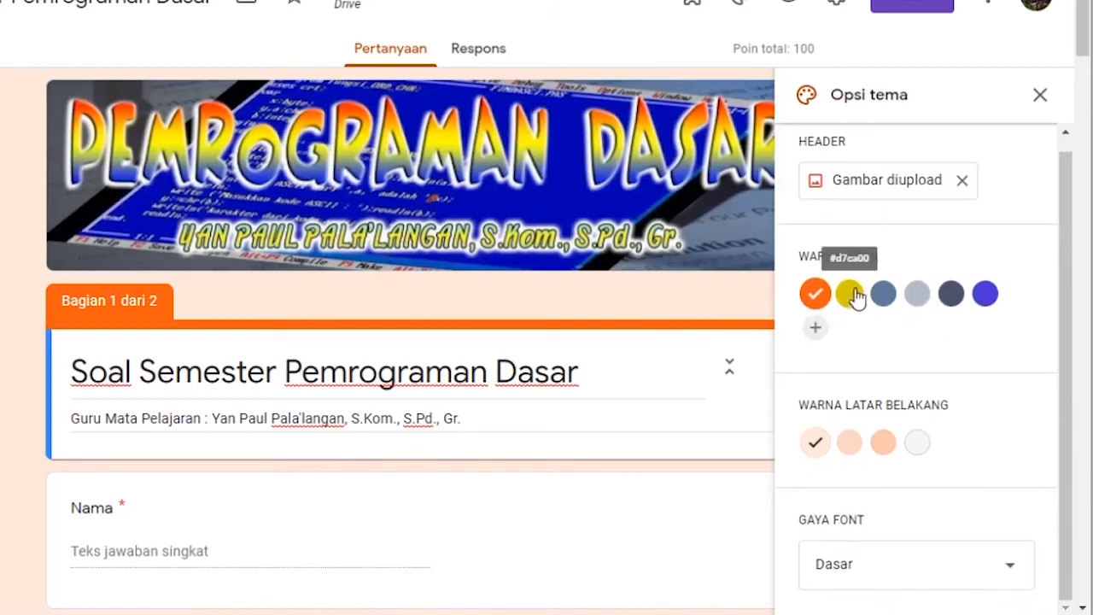
scroll(888, 358, down, 2)
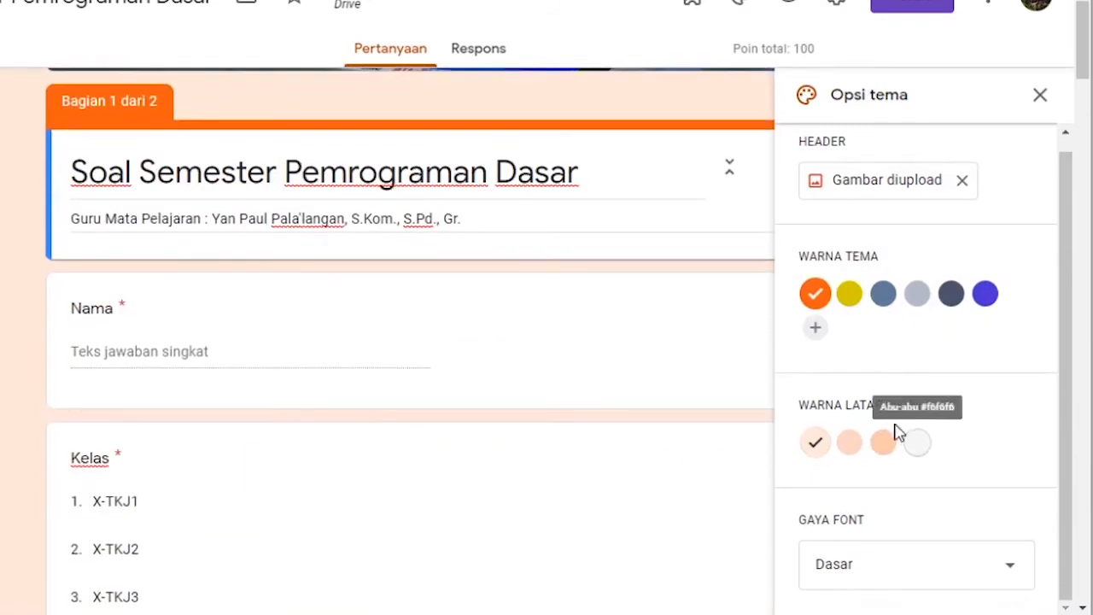
click(920, 573)
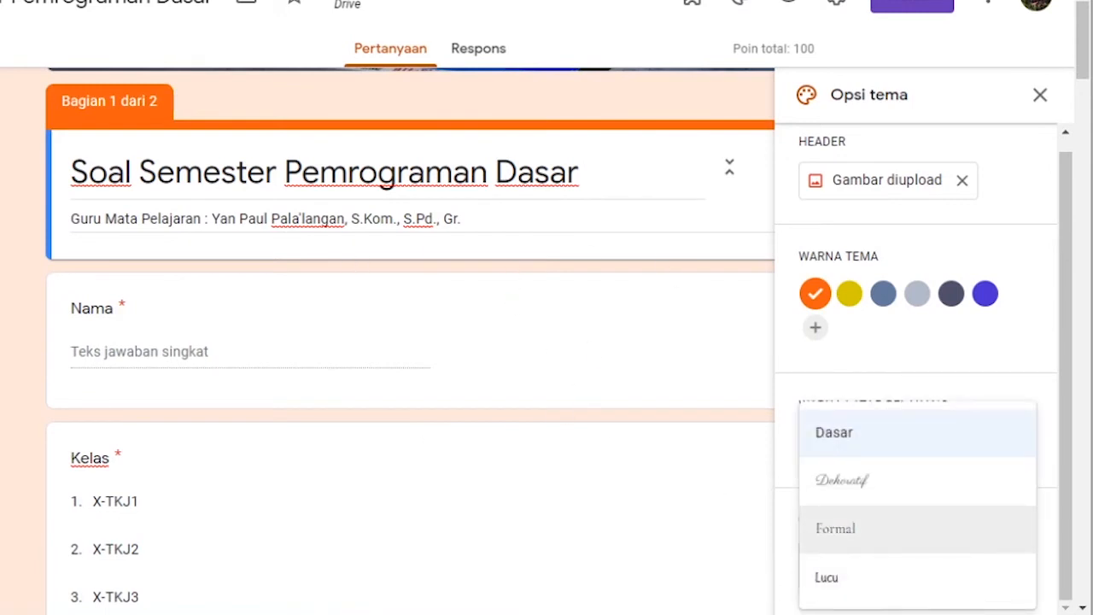
click(828, 589)
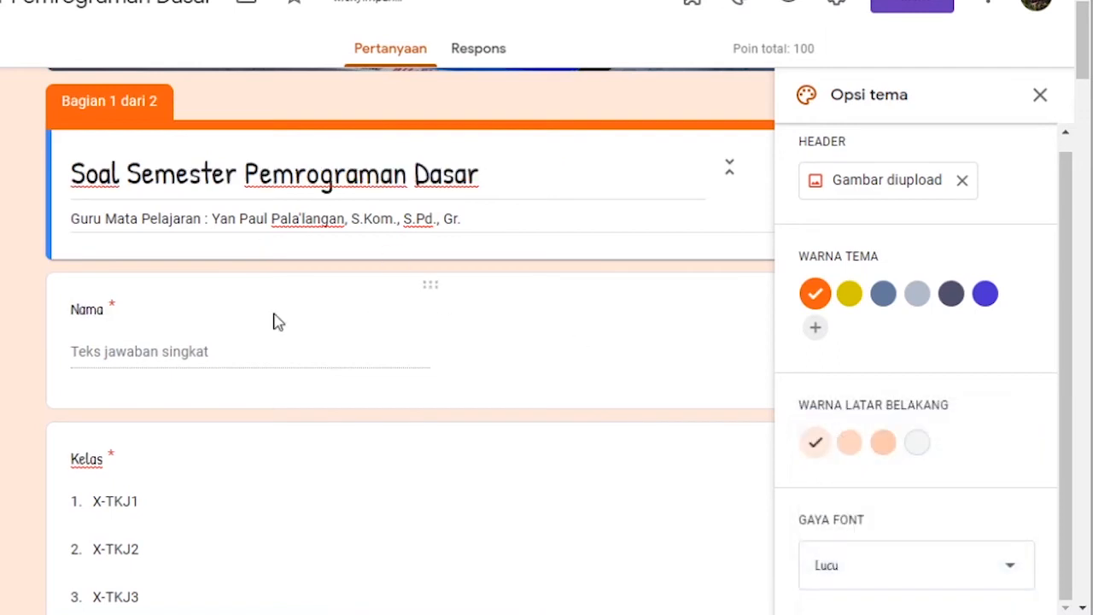
click(912, 578)
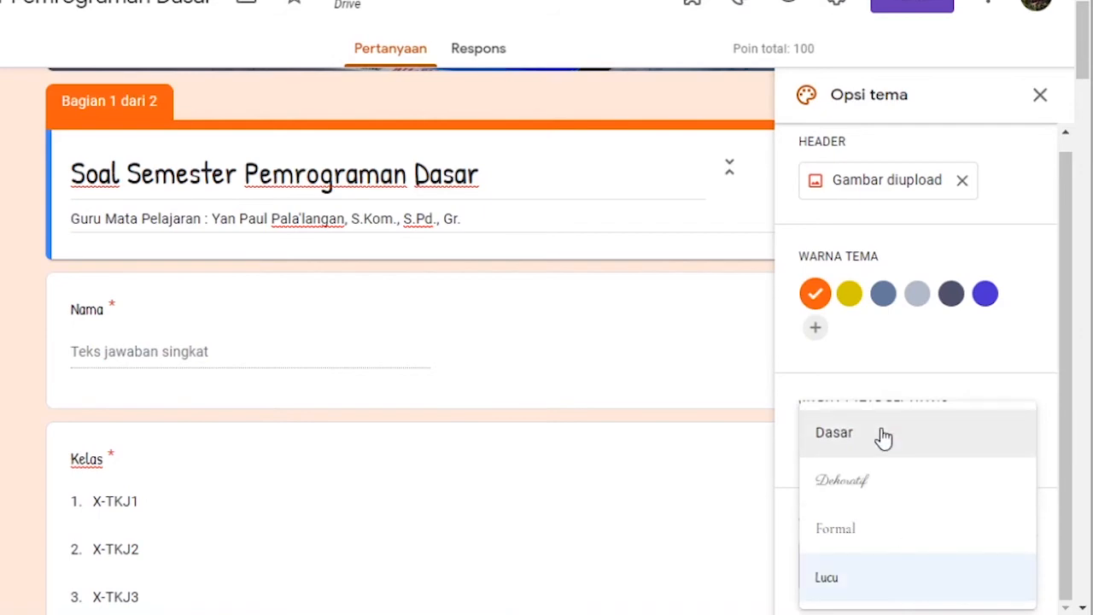
click(883, 439)
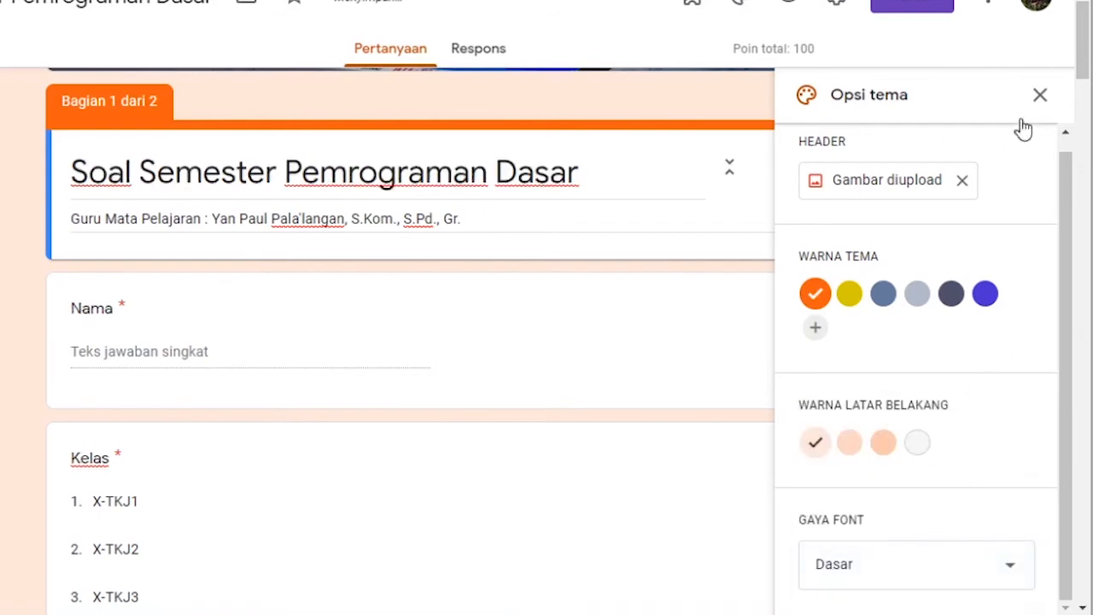
Step: Close the theme options and check how the form looks with the header image and theme colors
scroll(982, 249, up, 2)
scroll(518, 234, up, 3)
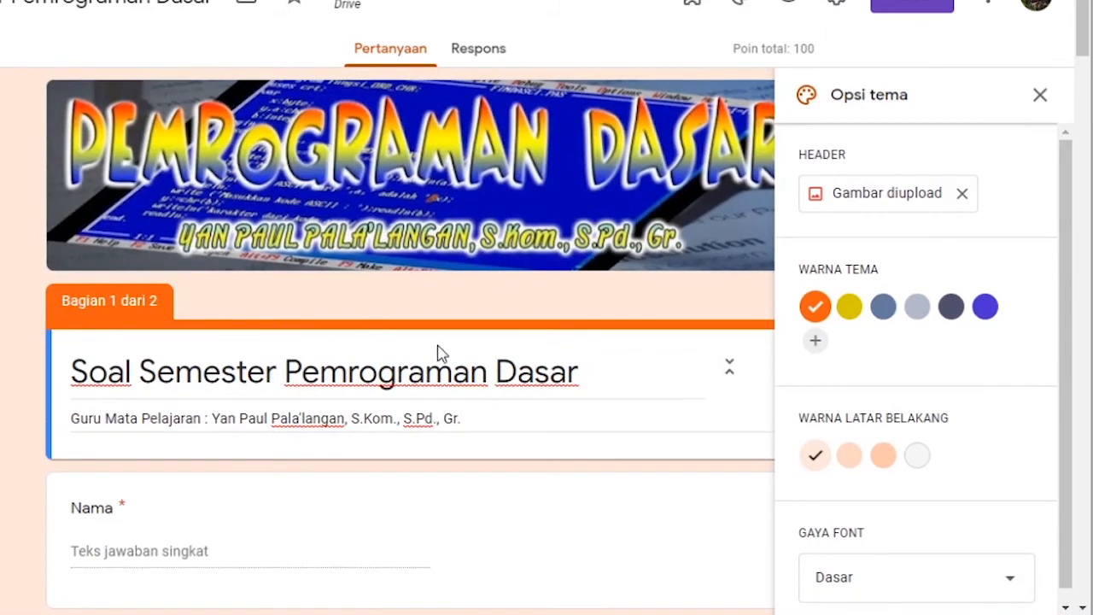
click(1038, 98)
scroll(937, 250, down, 5)
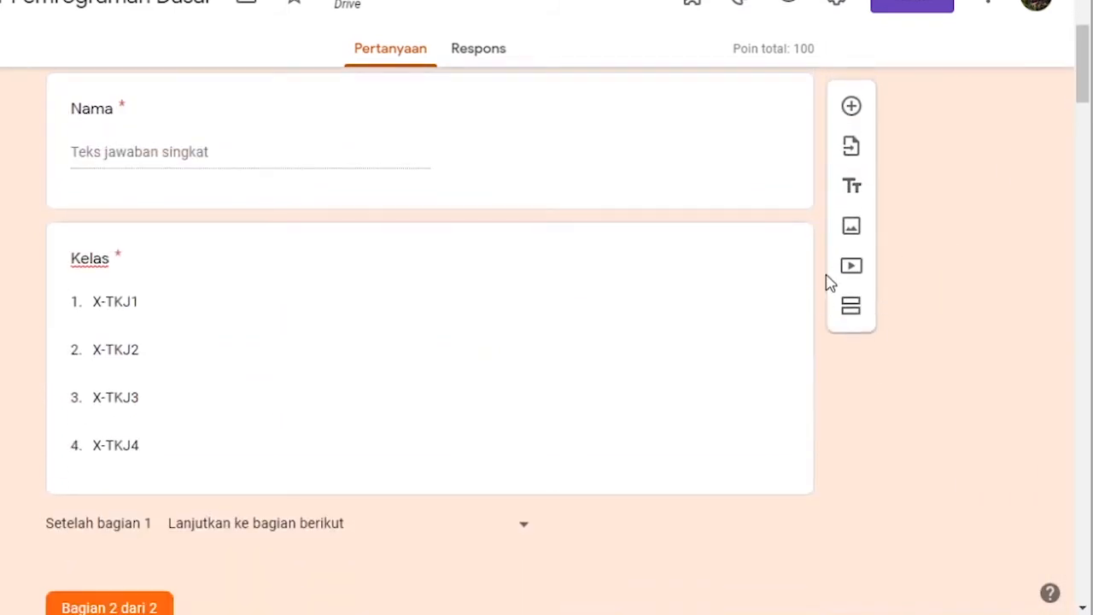
scroll(841, 256, up, 5)
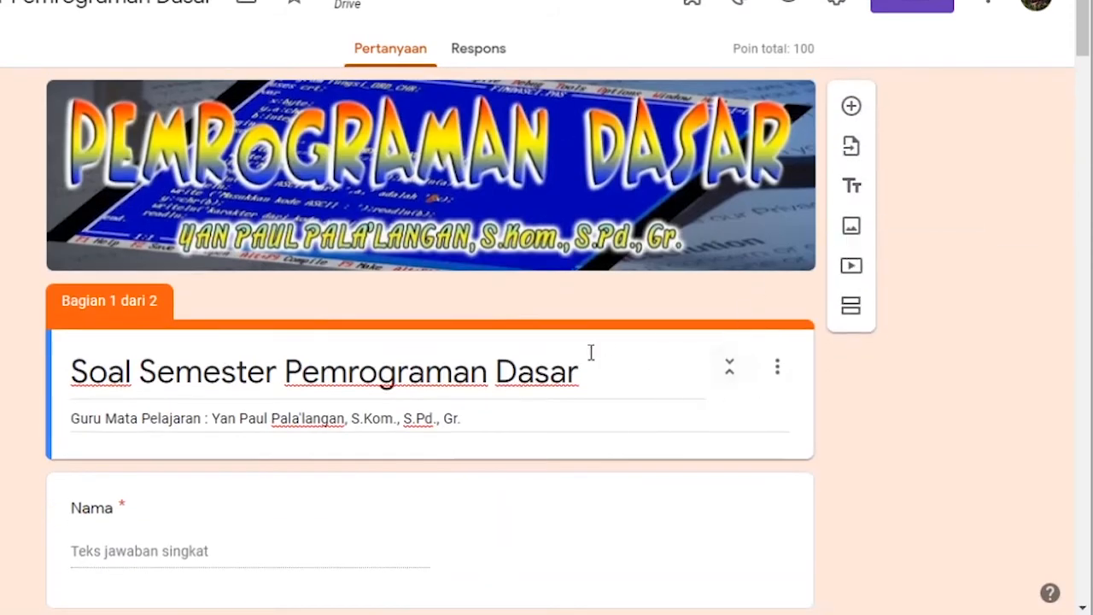
scroll(865, 336, down, 5)
scroll(871, 325, up, 5)
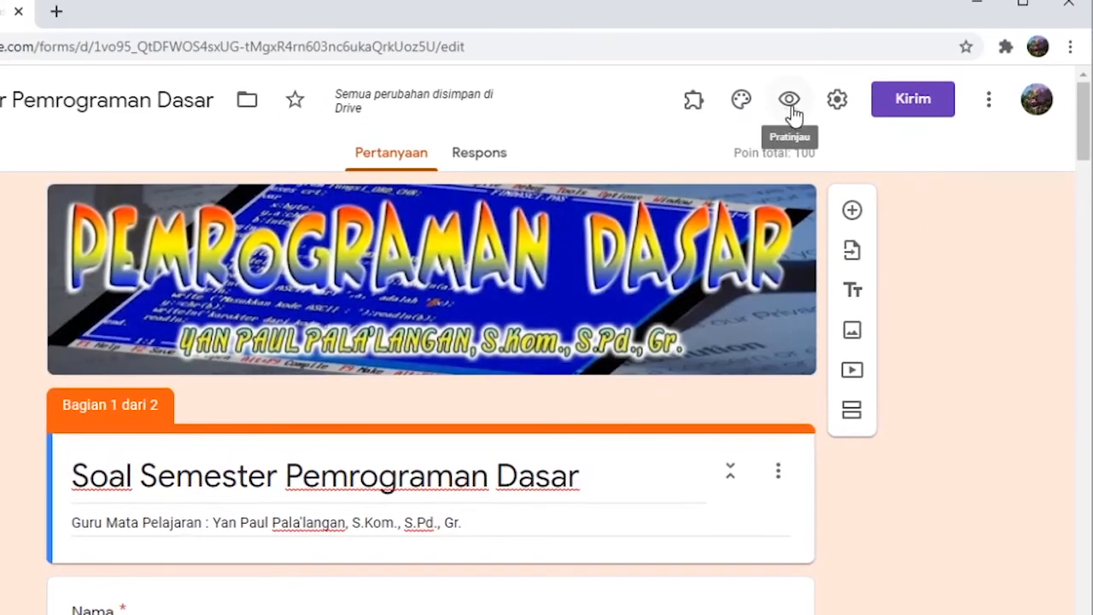
Step: Preview the form and examine its first section with the Nama and Kelas questions
click(790, 104)
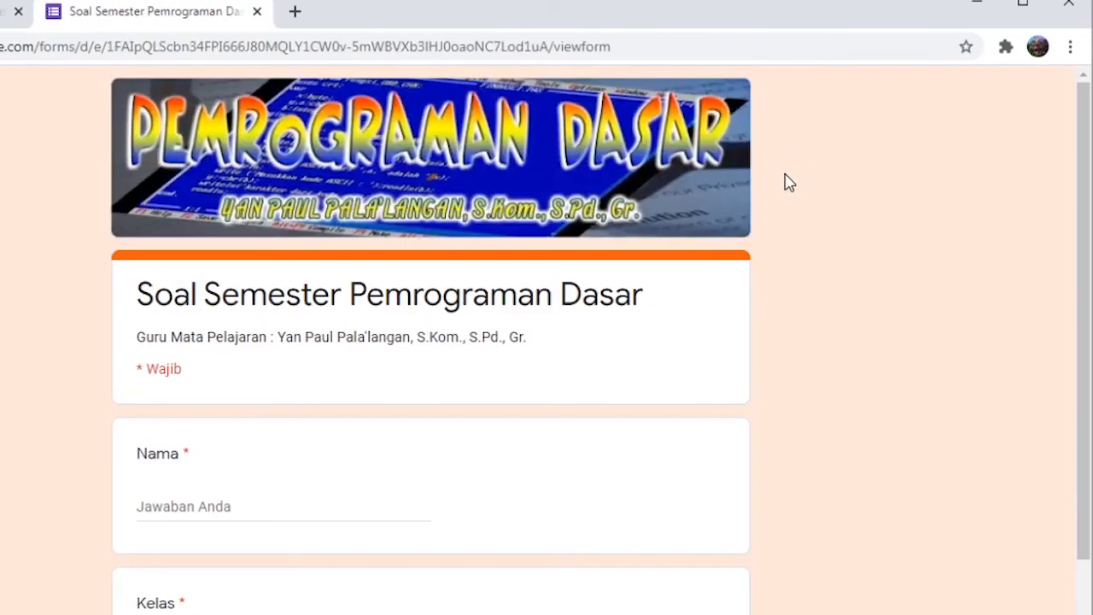
scroll(822, 295, down, 3)
scroll(827, 305, up, 3)
scroll(831, 299, down, 3)
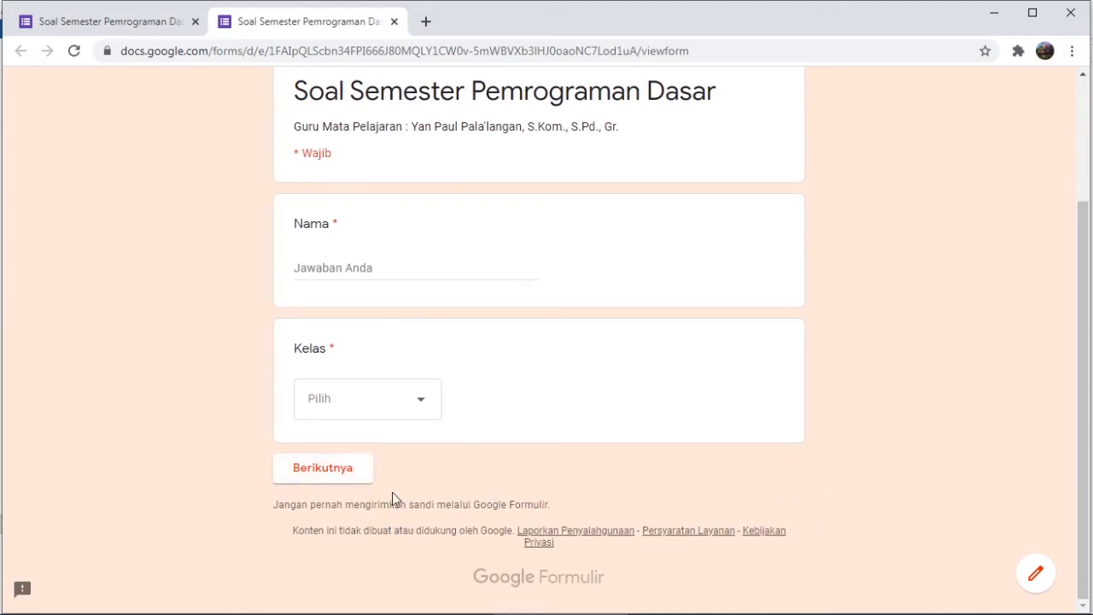
Step: Fill in the preview's first section with the respondent's name and the class X-TKJ1, and continue to the Soal section
click(385, 268)
text(Yan)
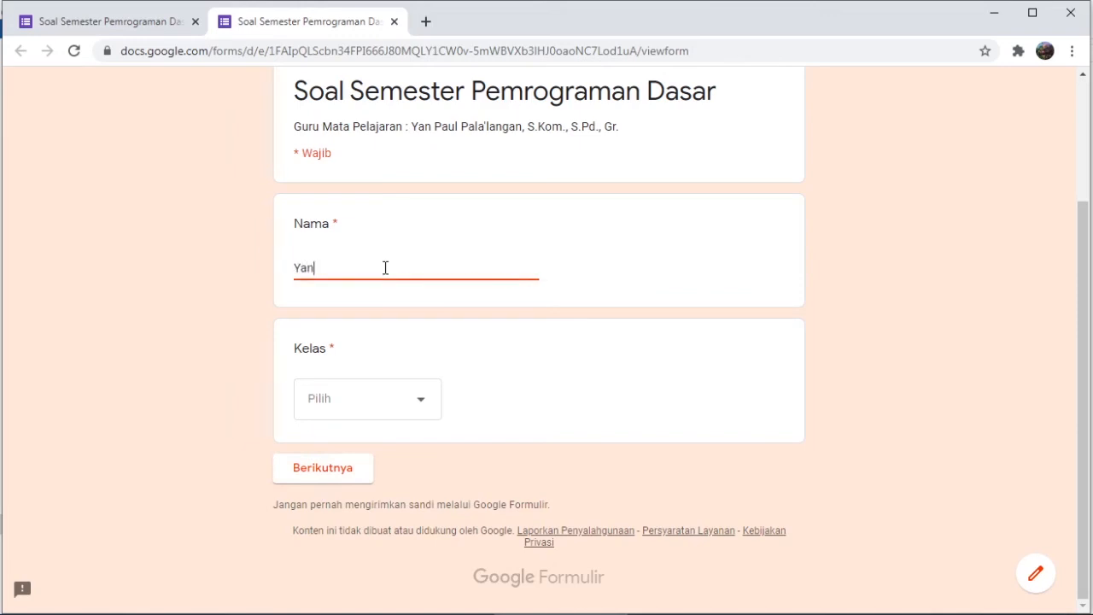
click(346, 394)
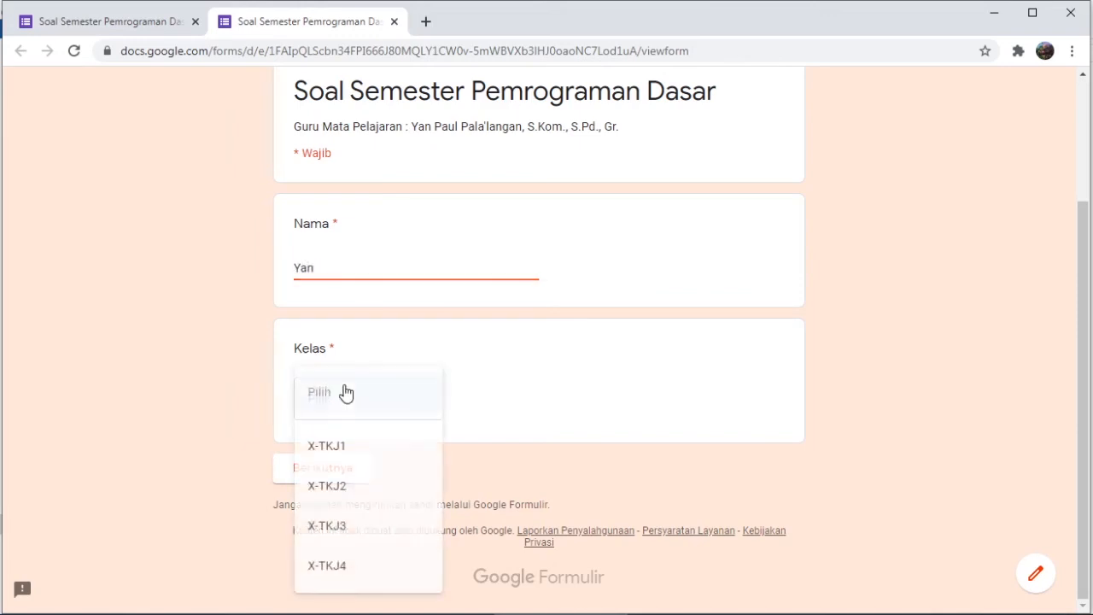
click(376, 454)
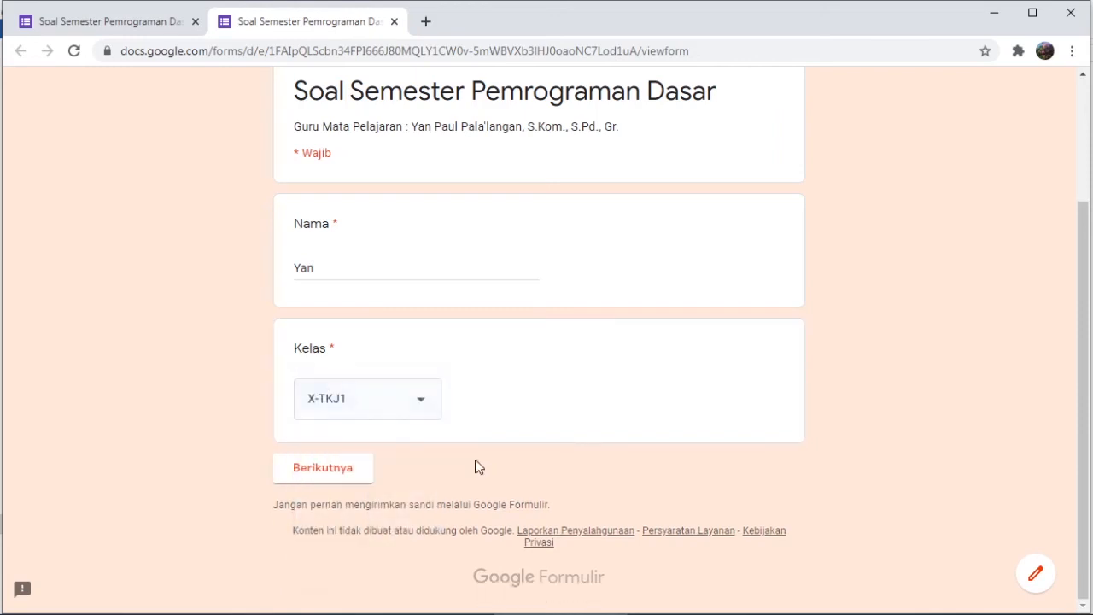
click(355, 478)
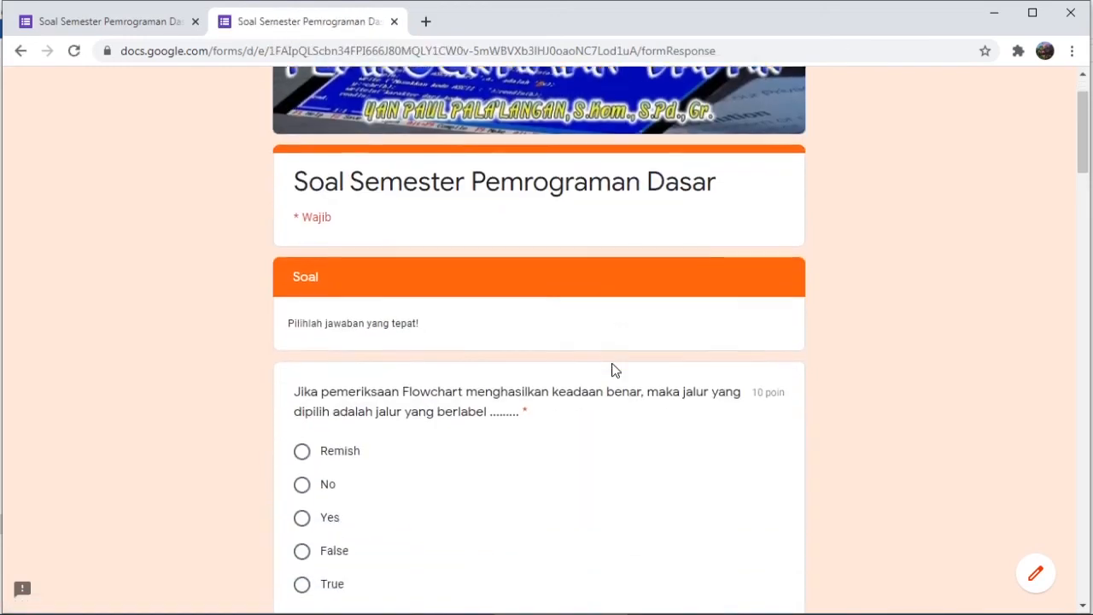
Step: Examine the Soal section's questions, points and answer options in the preview, including the picture question
scroll(611, 371, down, 1)
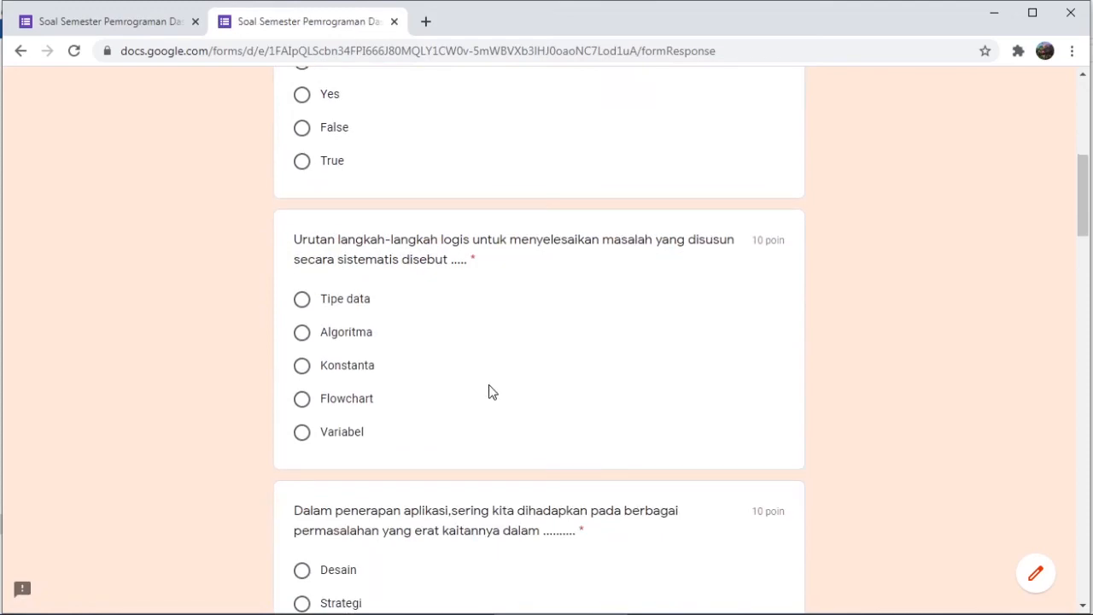
scroll(489, 388, down, 12)
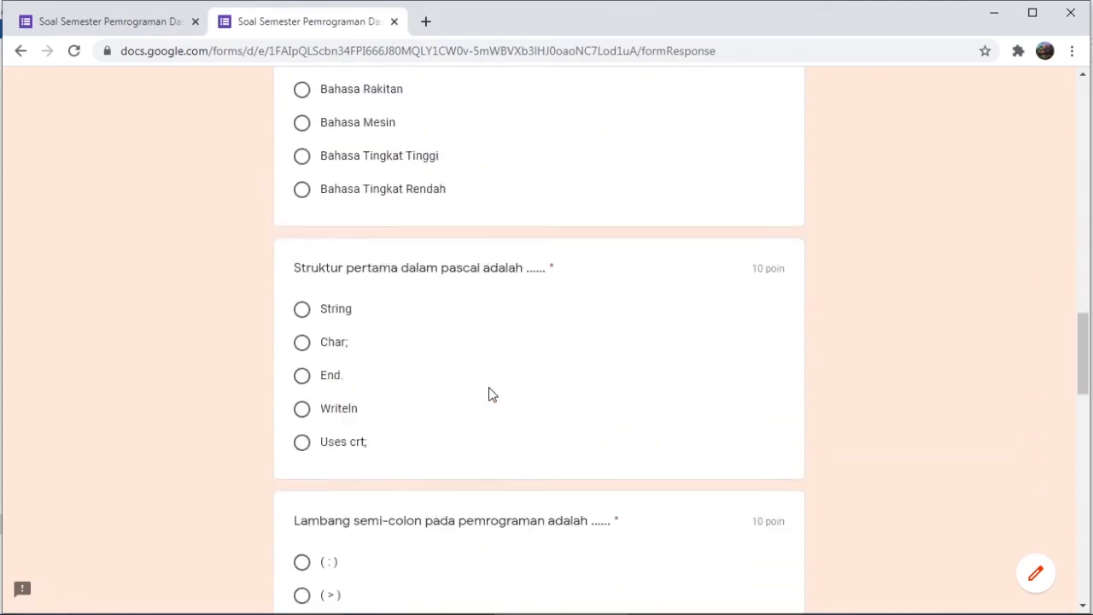
scroll(488, 394, down, 12)
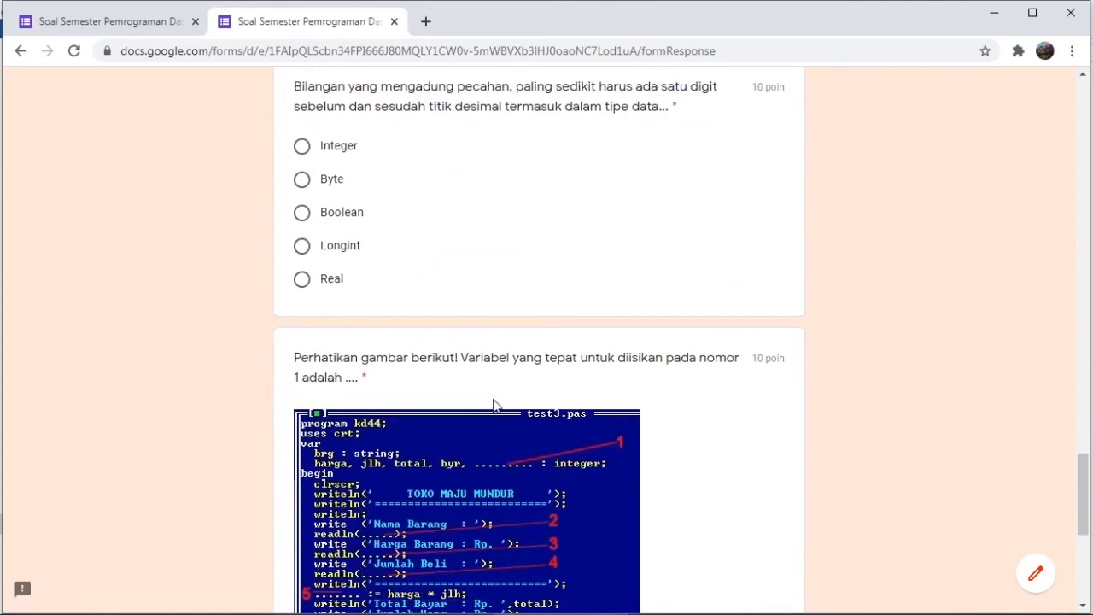
scroll(509, 391, up, 3)
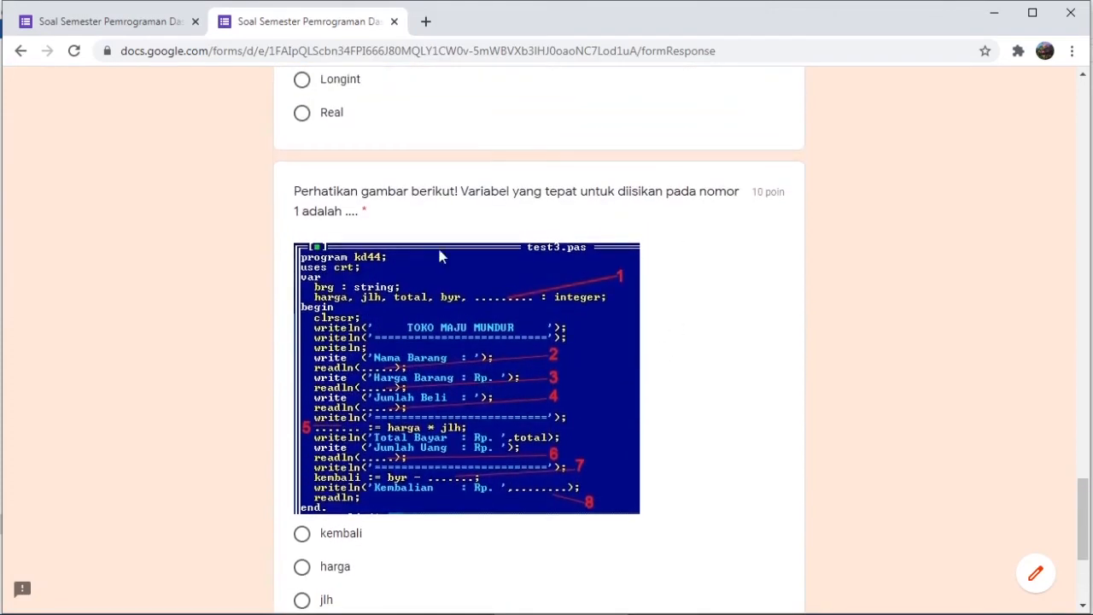
scroll(413, 386, down, 2)
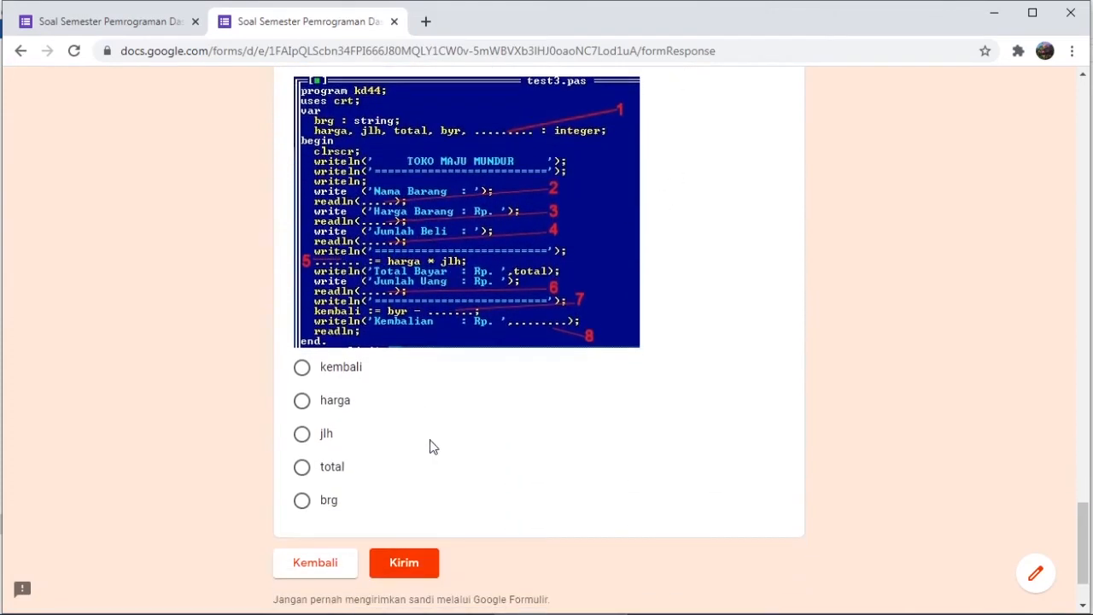
scroll(444, 376, up, 4)
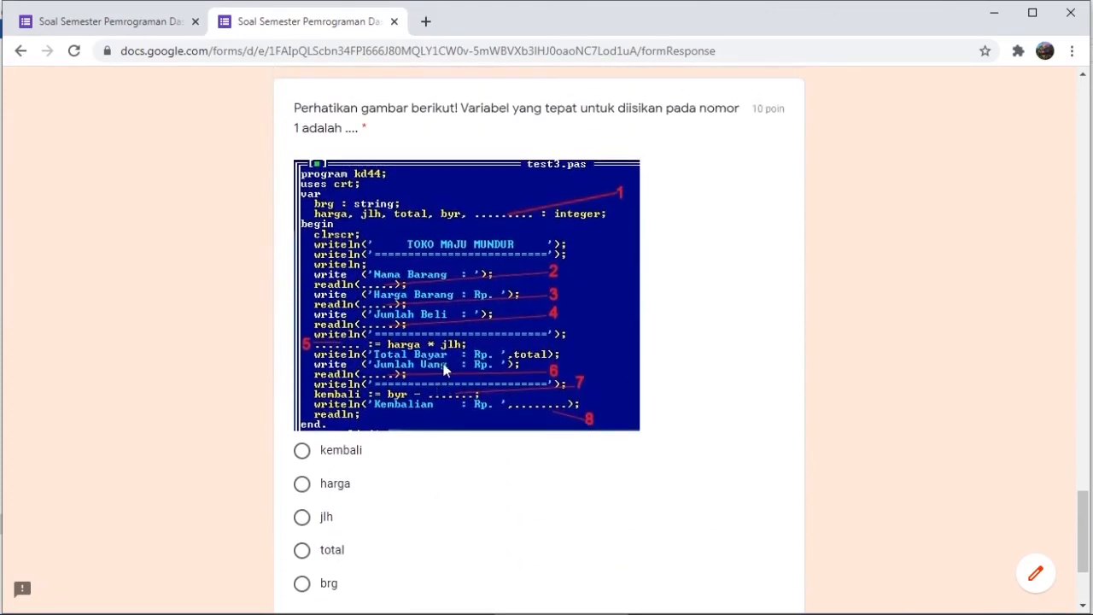
scroll(453, 350, down, 5)
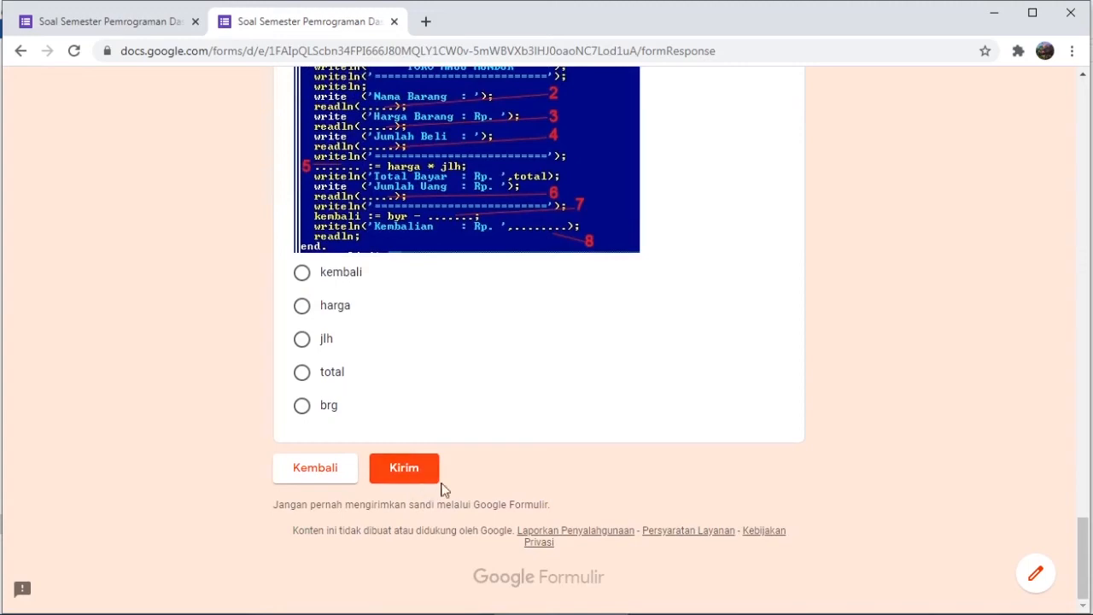
scroll(469, 482, up, 20)
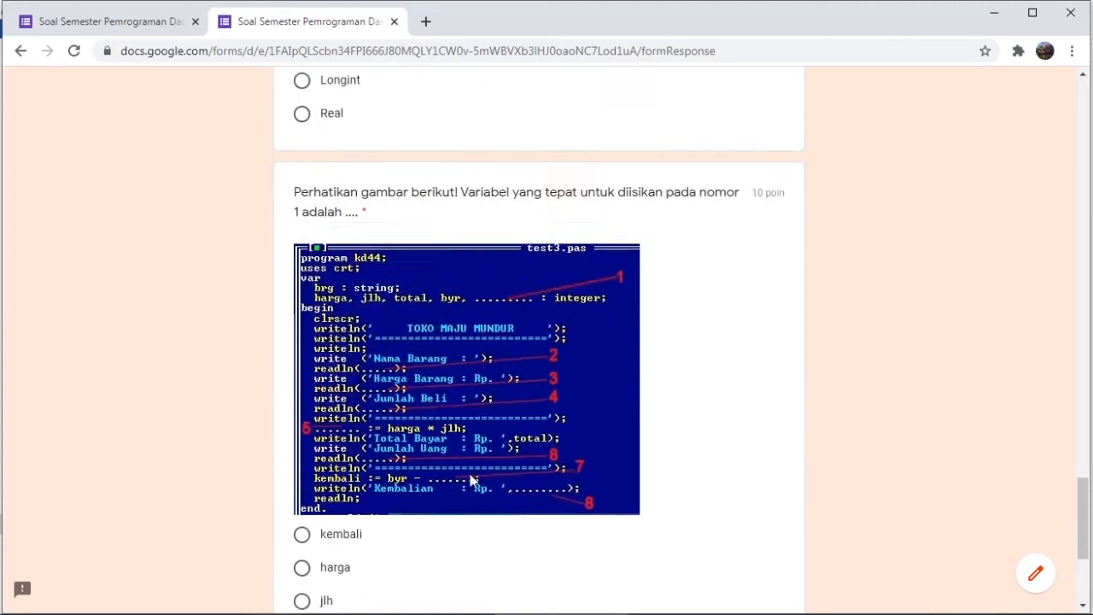
scroll(473, 473, up, 10)
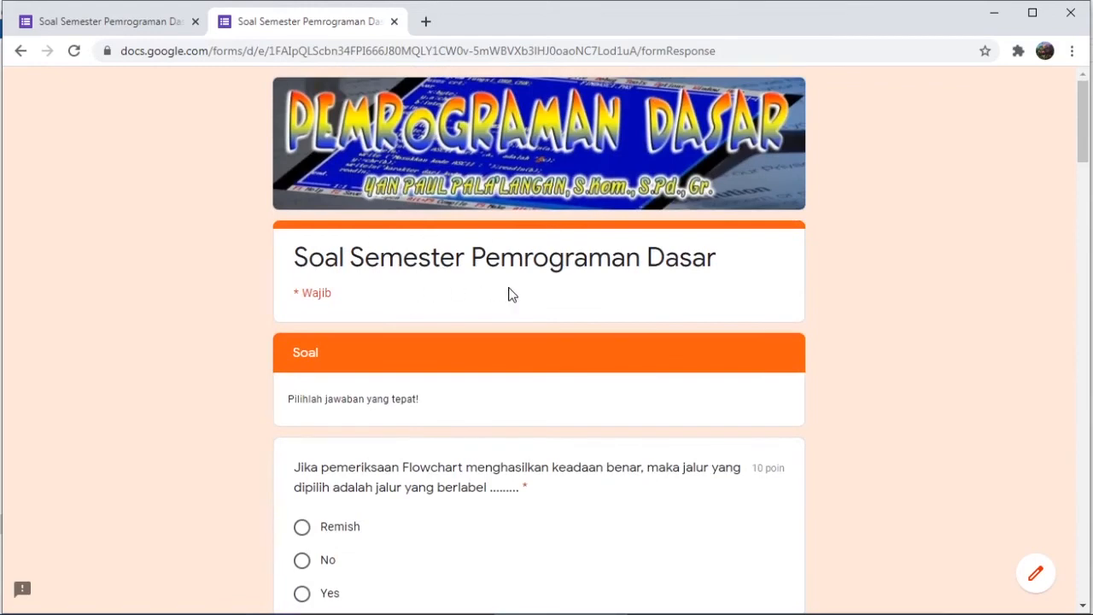
scroll(547, 294, down, 3)
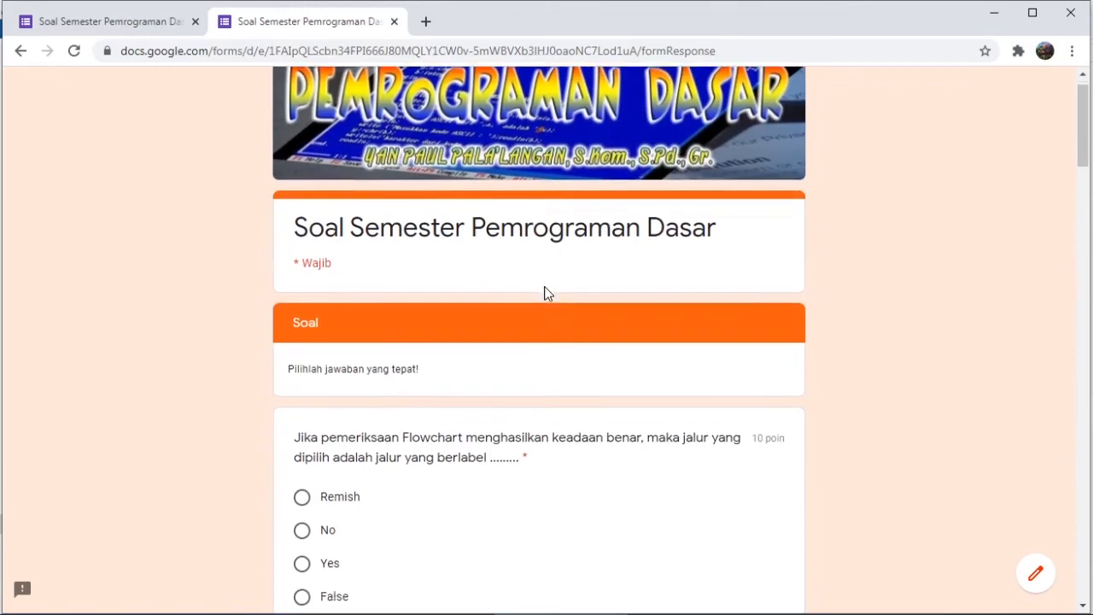
scroll(547, 286, up, 1)
scroll(546, 284, up, 2)
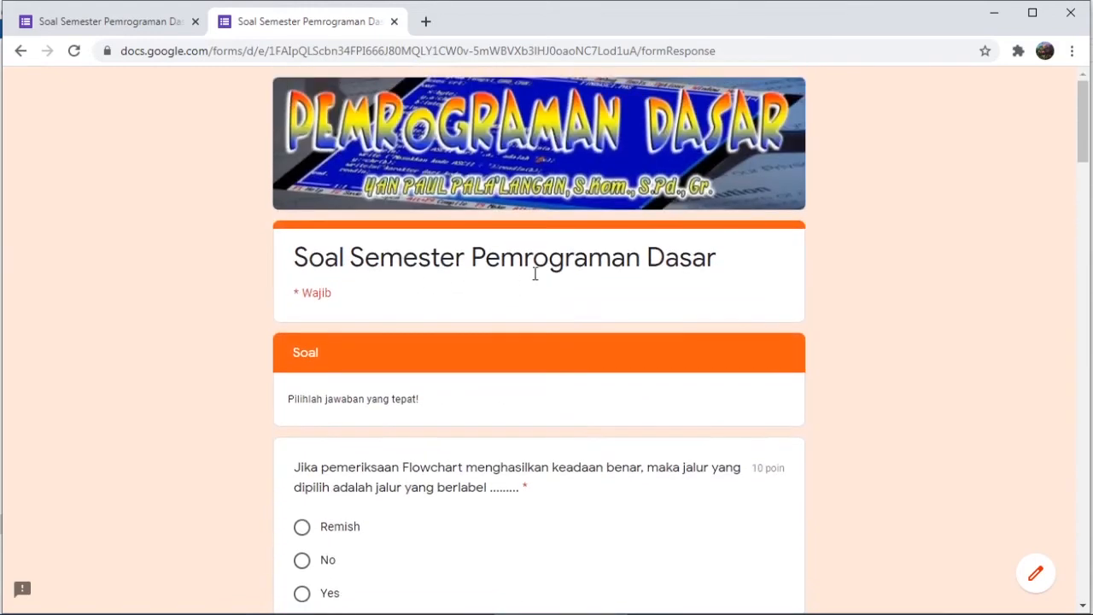
Step: Return to the form editor, get the form's shareable link as a shortened URL, copy it, and close the send dialog
click(128, 24)
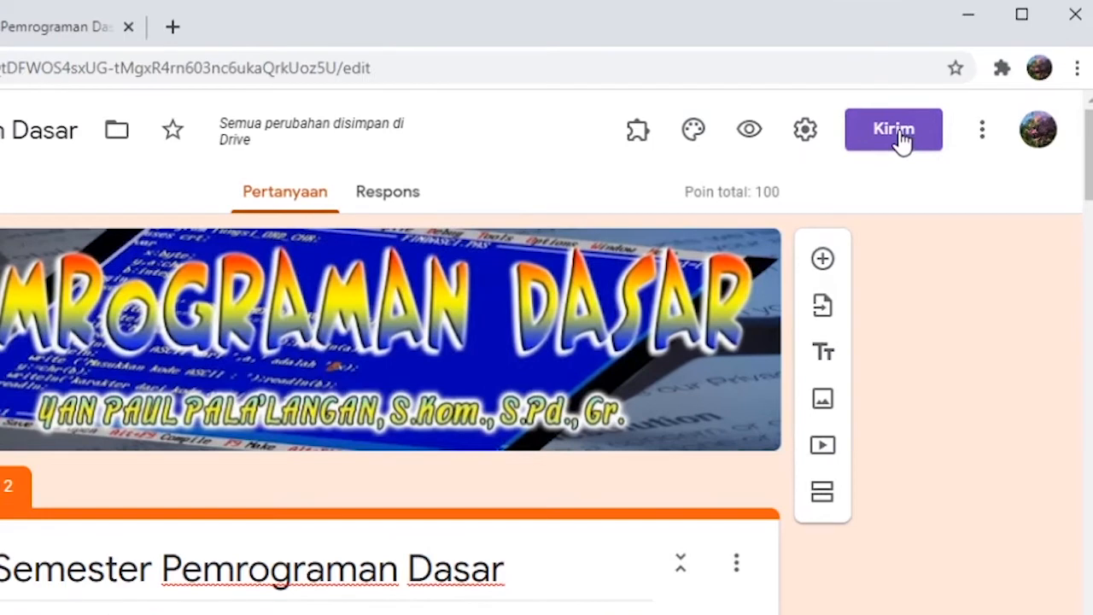
click(894, 129)
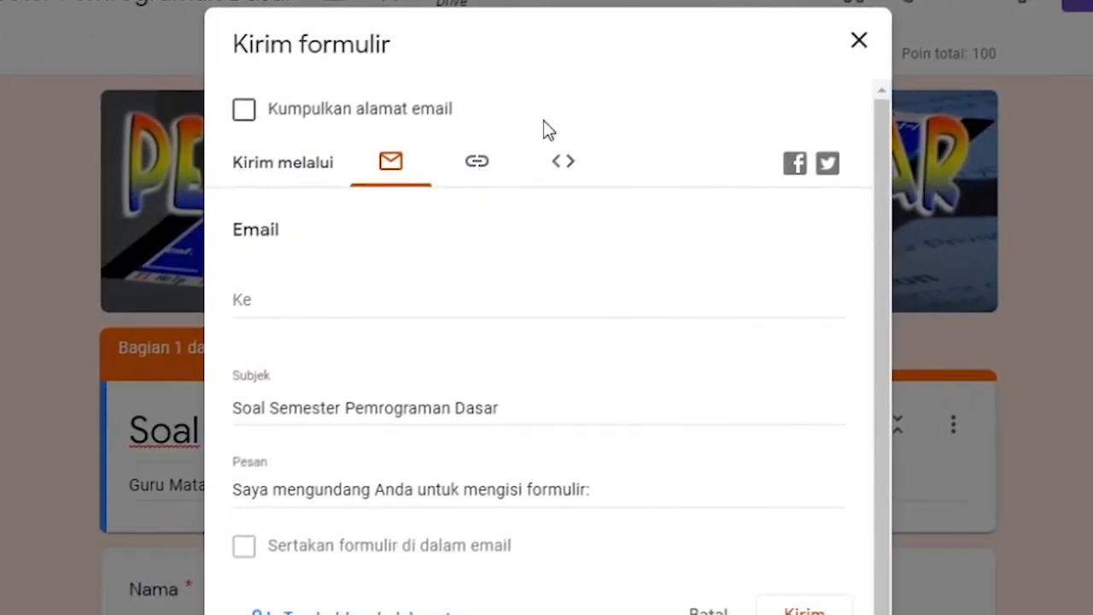
click(479, 175)
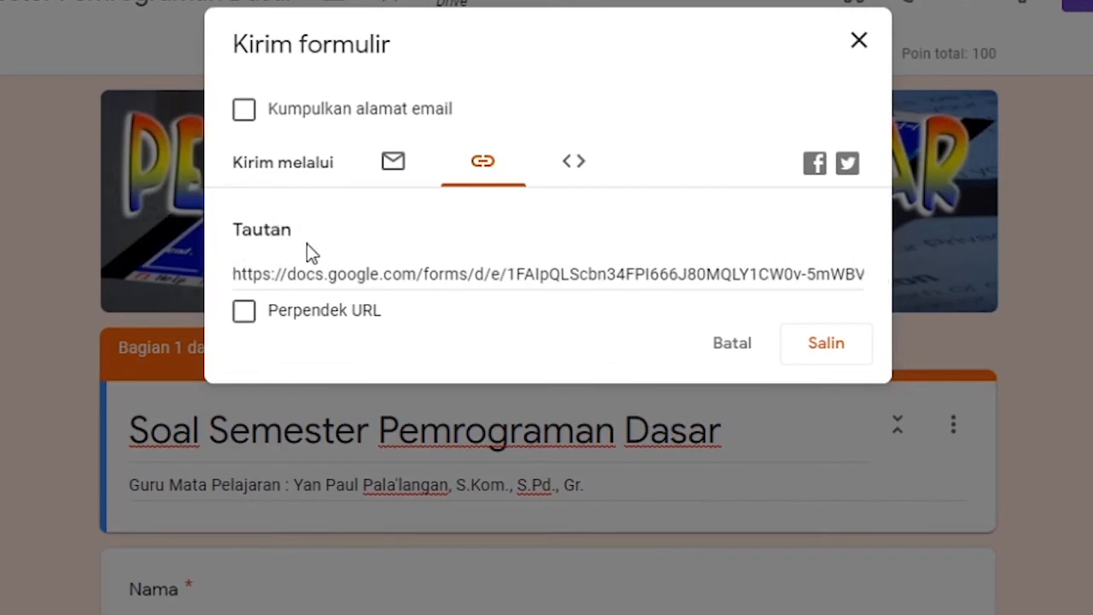
click(245, 321)
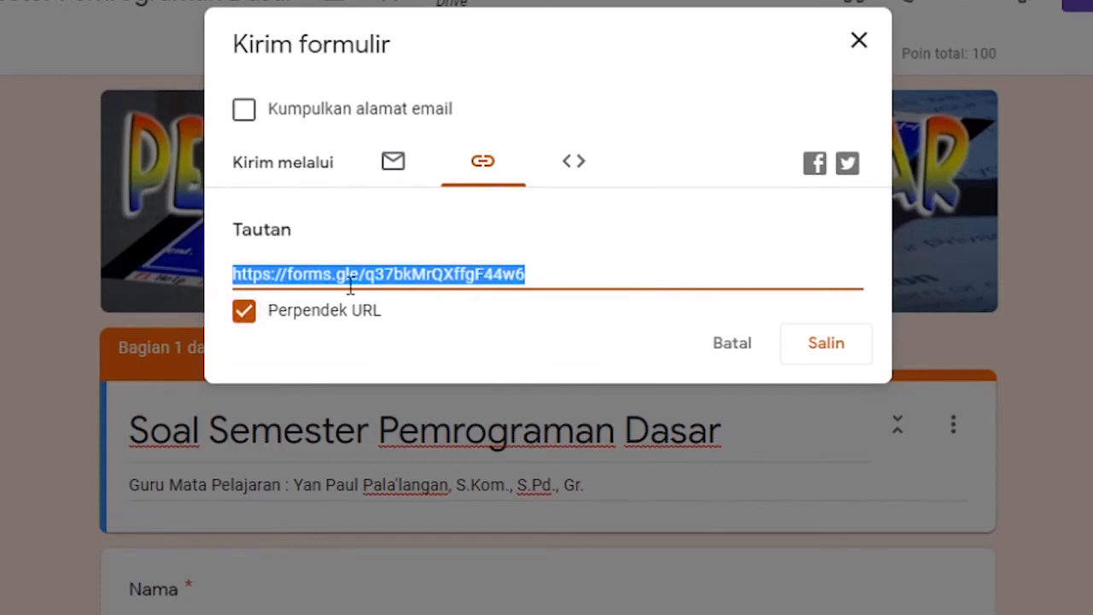
click(816, 359)
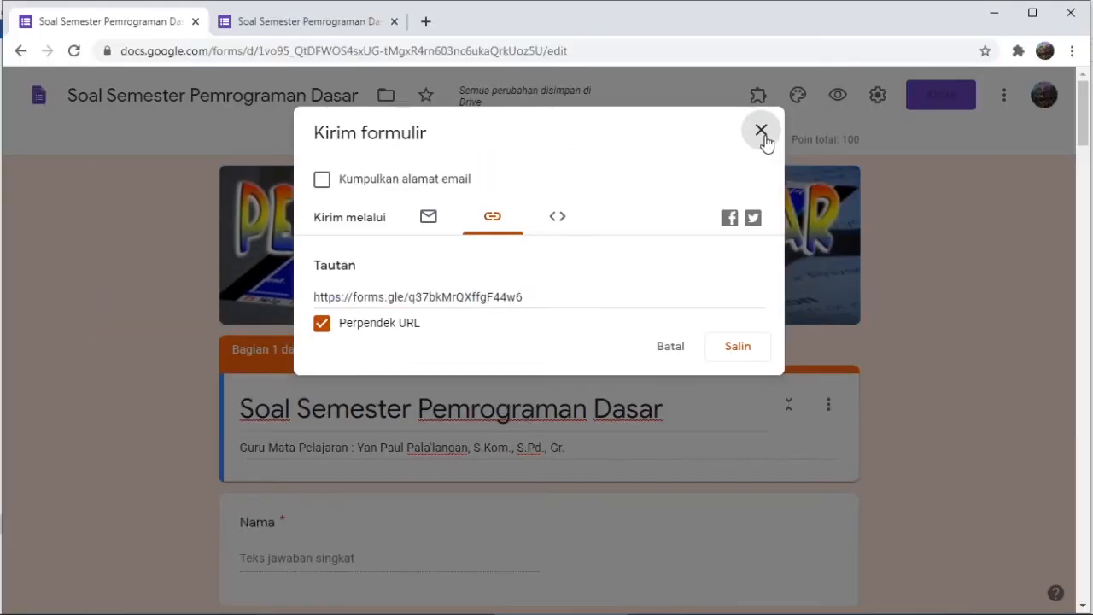
click(858, 40)
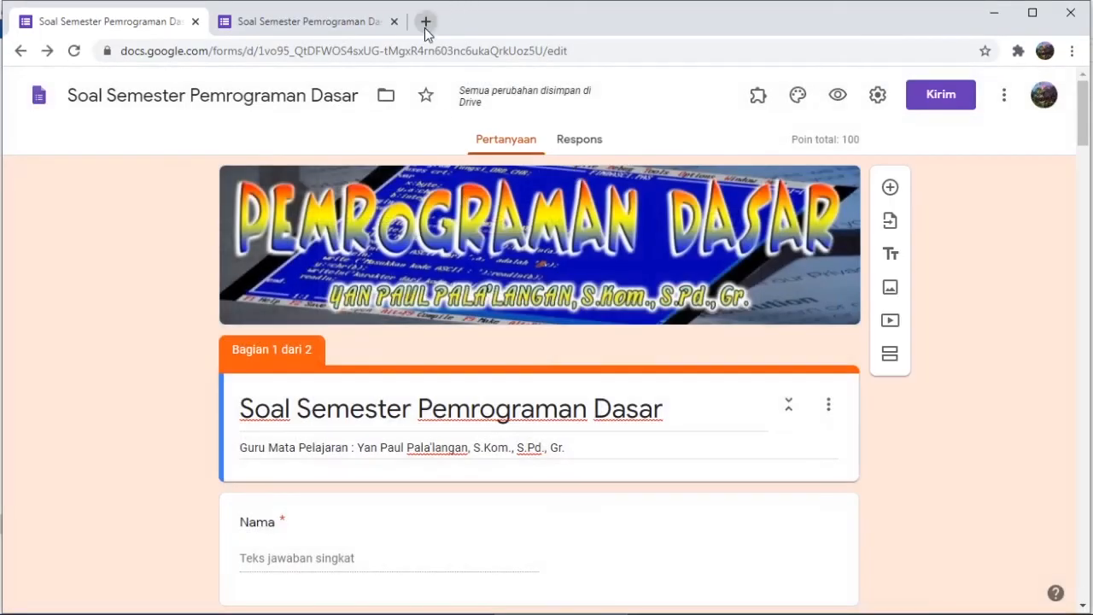
click(362, 29)
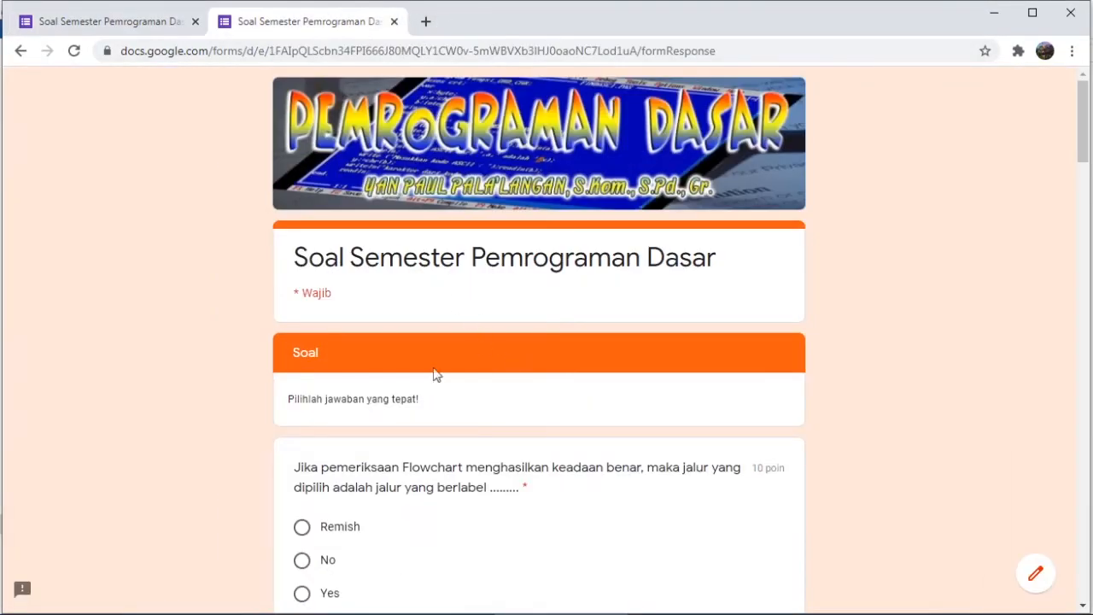
click(394, 21)
click(226, 21)
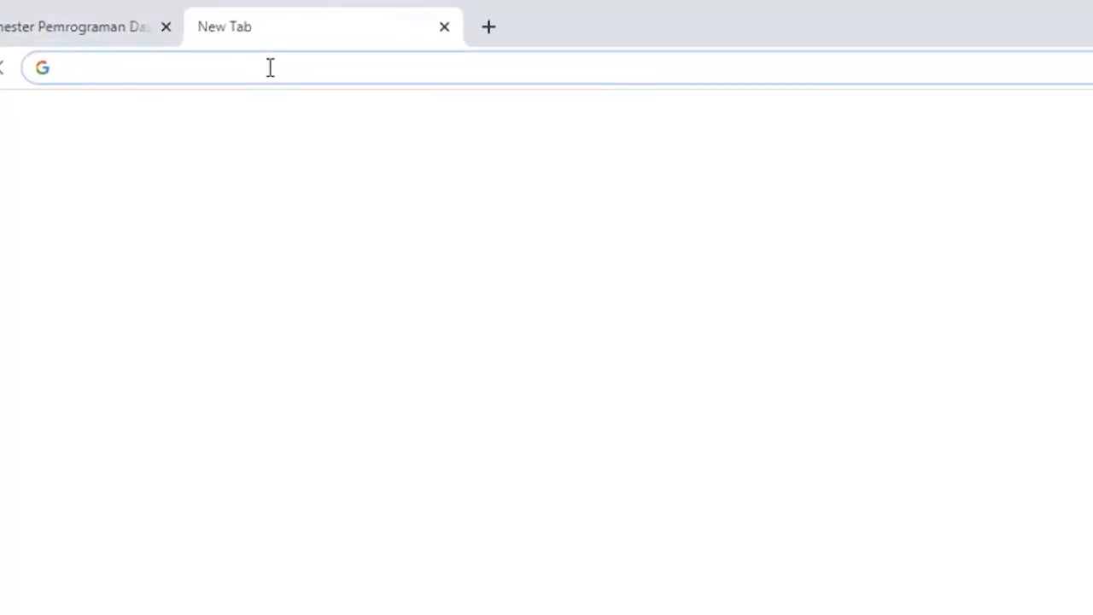
text(https://forms.gle/q37bkMrQXffgF44w6)
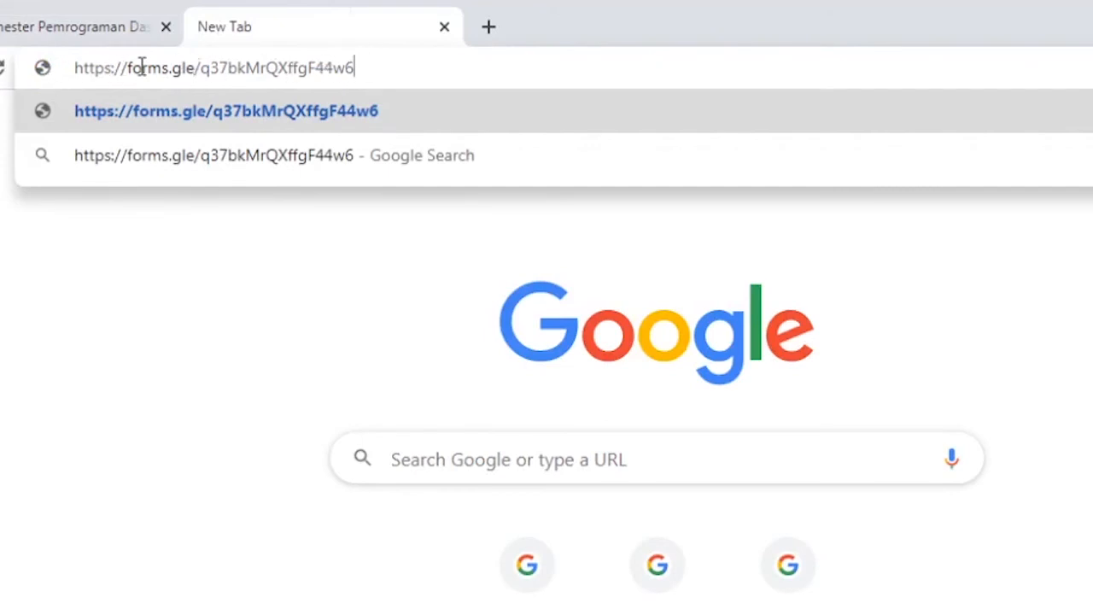
key(Return)
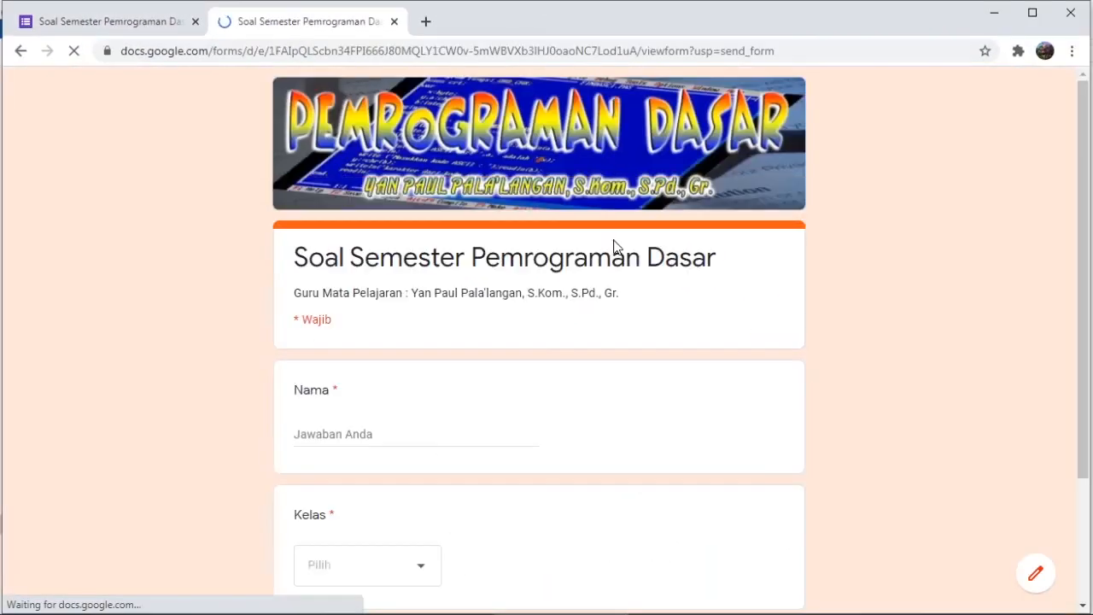
Step: Fill in the live form's first section with the respondent's name and the class X-TKJ1, and continue to the Soal section
scroll(614, 256, down, 2)
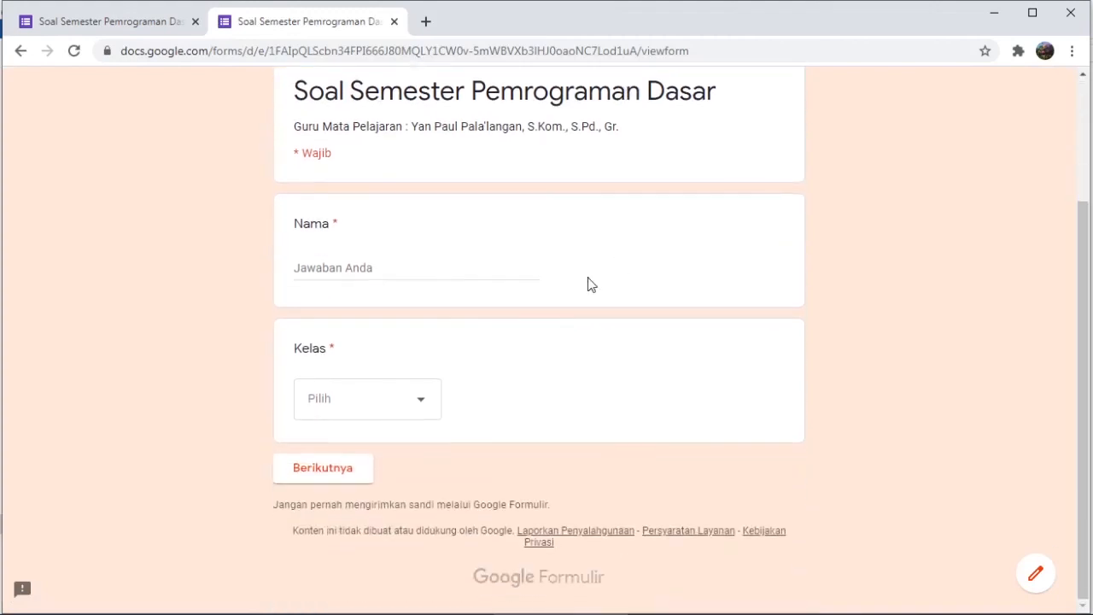
click(396, 264)
text(Yan)
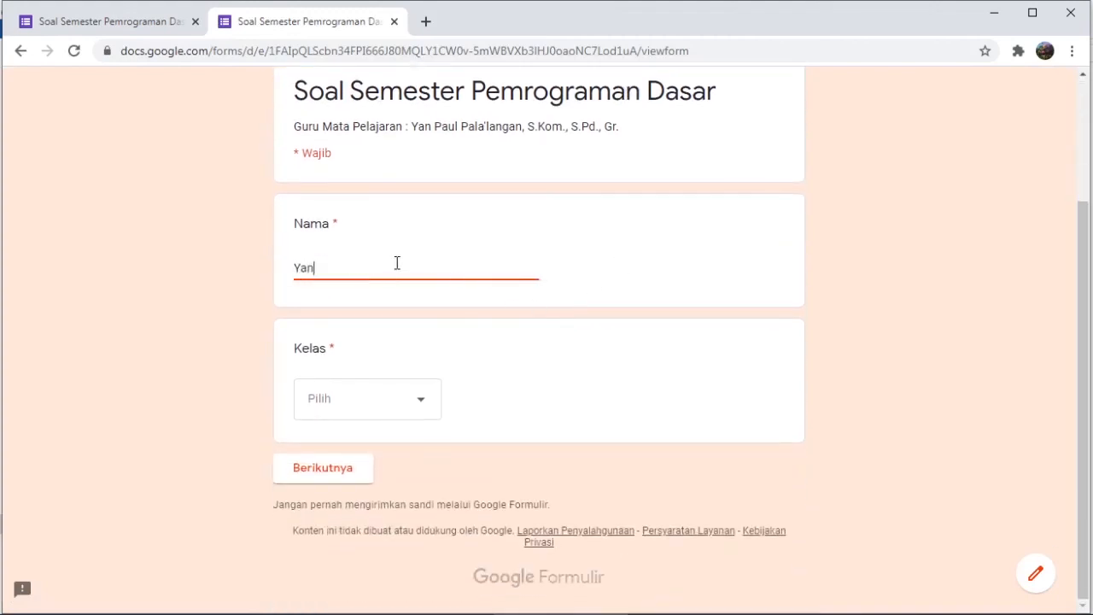
click(376, 400)
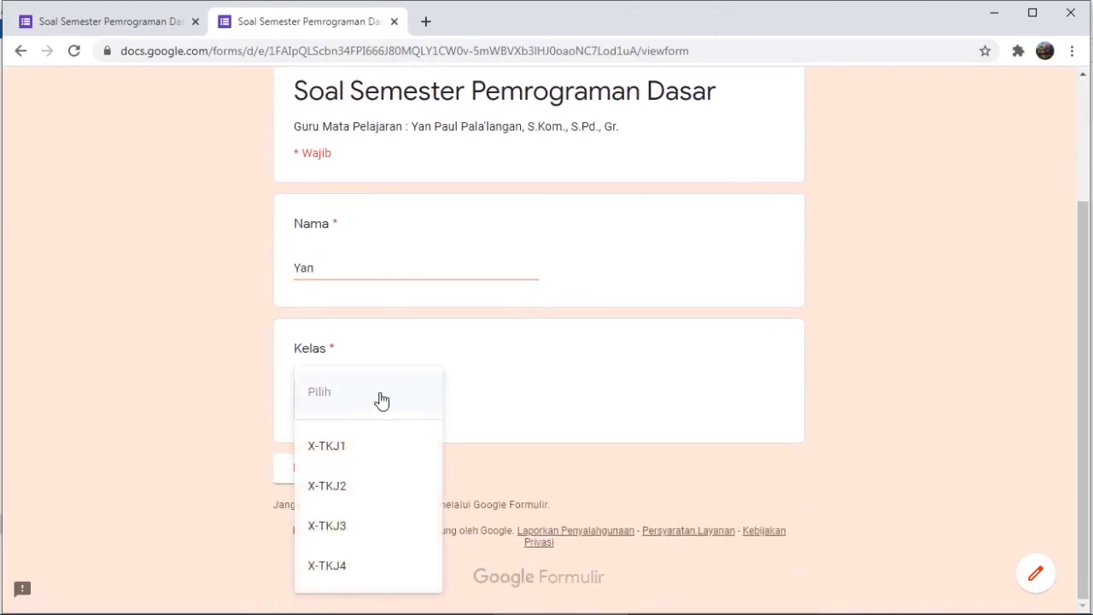
click(388, 444)
click(348, 475)
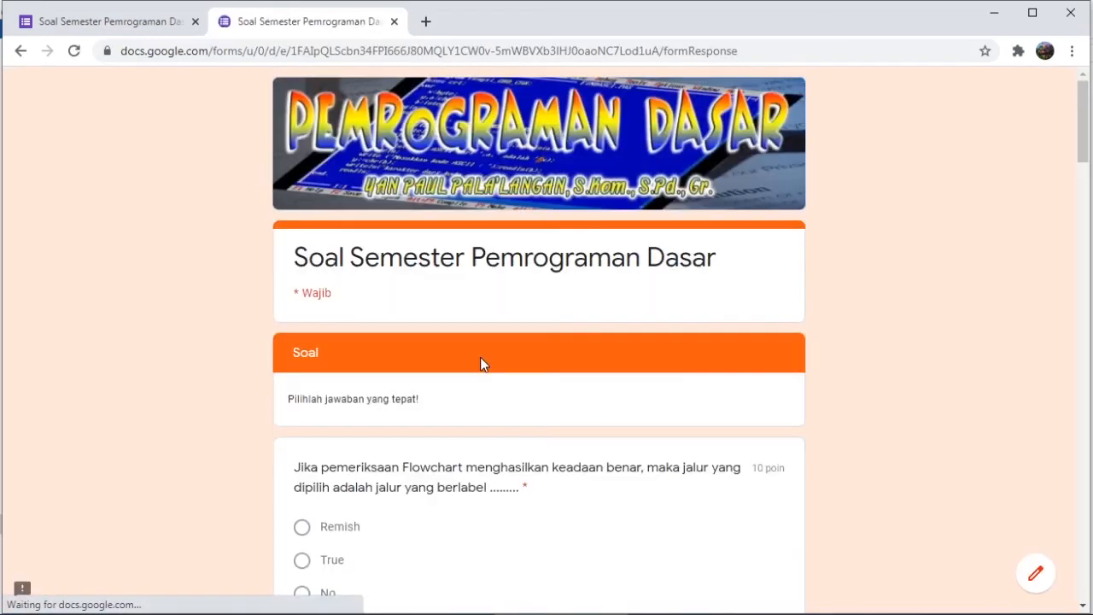
Step: Answer the first two quiz questions, choosing Algoritma for the one about systematically ordered logical steps
scroll(475, 338, down, 3)
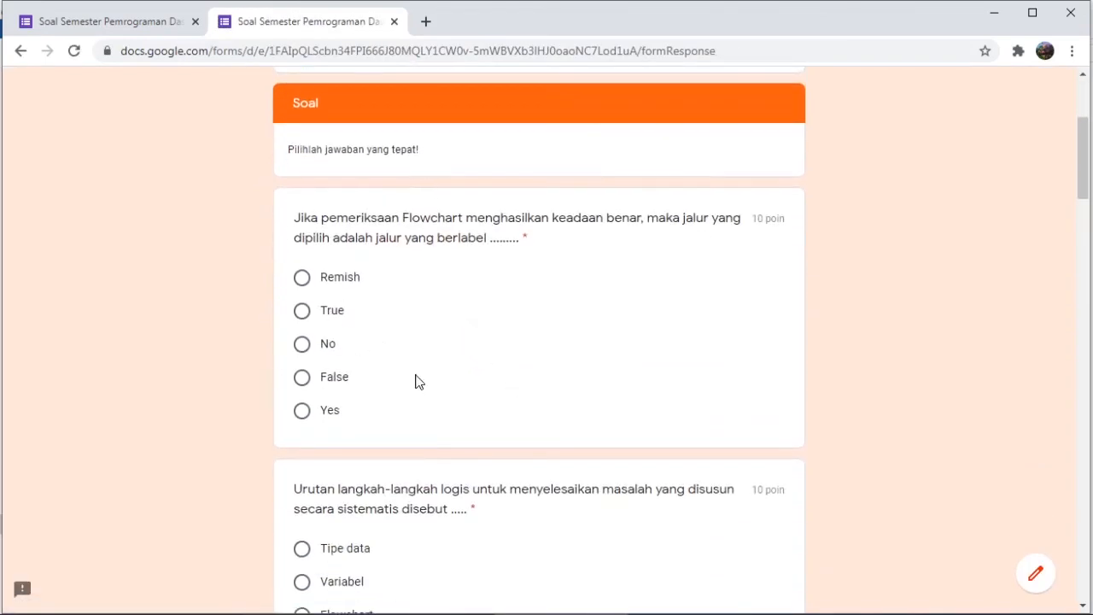
click(330, 283)
click(331, 312)
scroll(435, 391, down, 3)
scroll(449, 394, down, 2)
click(345, 349)
scroll(350, 350, down, 3)
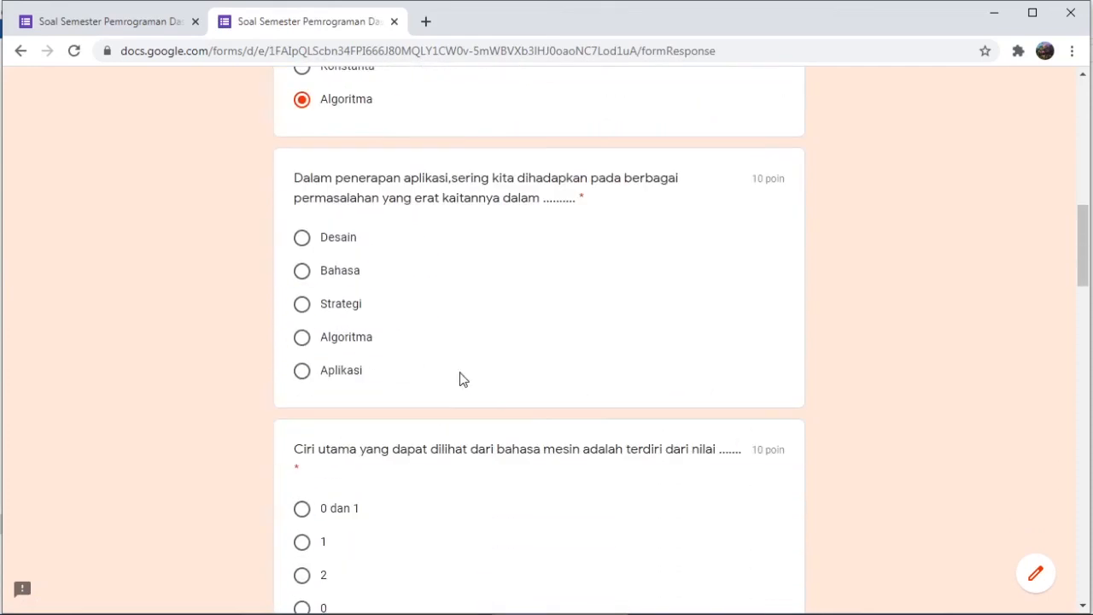
Step: Answer the third question with Algoritma, the machine language question with 0 dan 1, and the human-word instructions question with Bahasa Tingkat Tinggi
click(367, 340)
scroll(365, 294, down, 3)
click(354, 263)
scroll(367, 282, down, 3)
click(395, 283)
scroll(419, 314, down, 3)
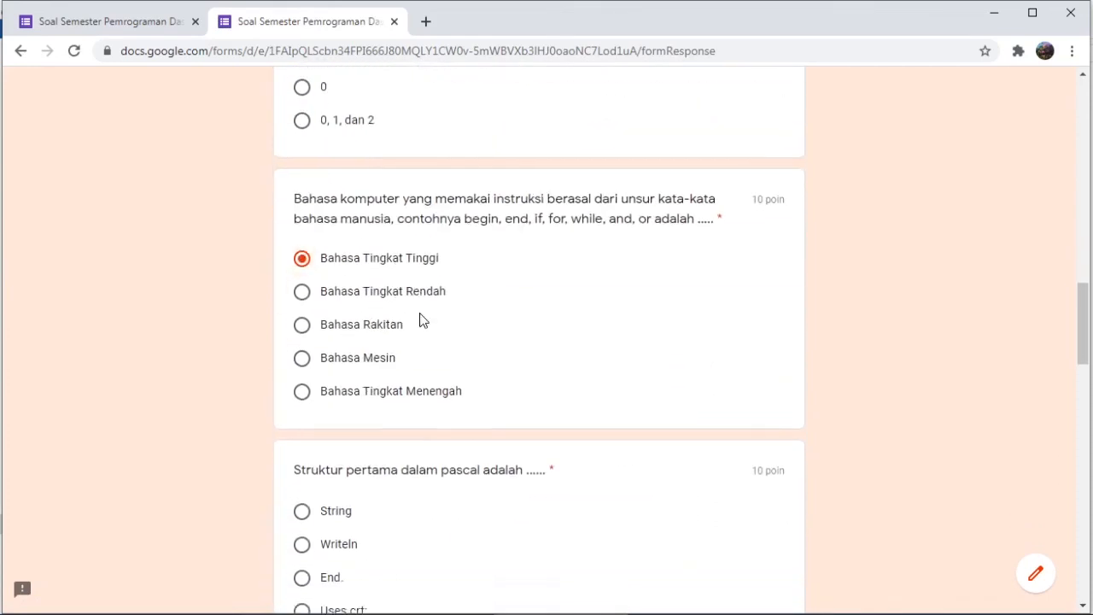
Step: Choose Uses crt; as the first Pascal structure and ( ; ) as the semi-colon symbol, and answer the eighth question
click(471, 375)
scroll(490, 366, down, 3)
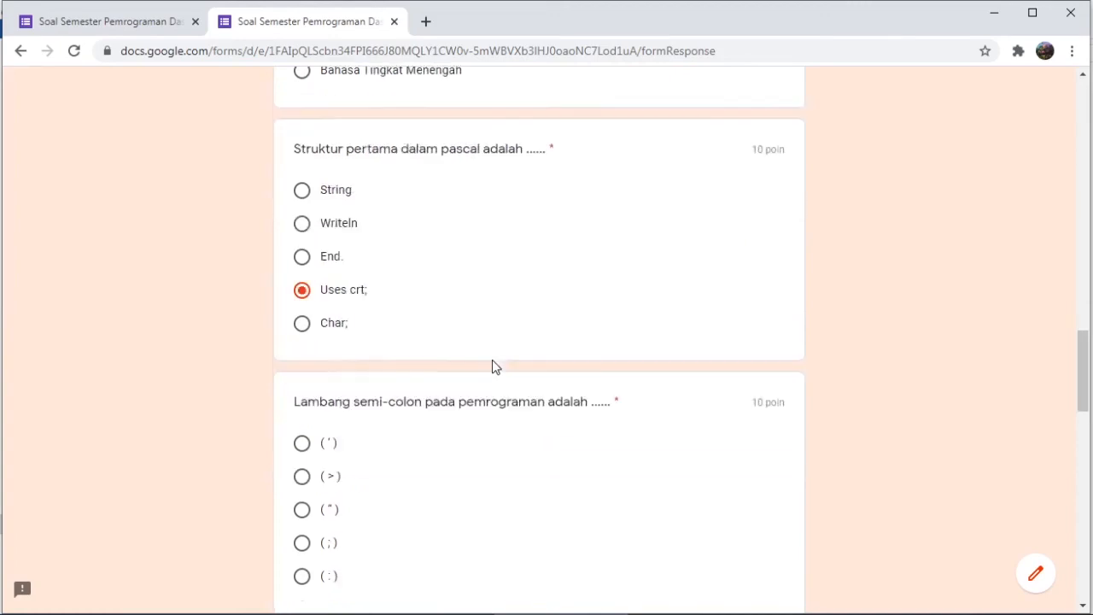
click(390, 388)
scroll(410, 384, down, 3)
click(342, 290)
scroll(410, 384, down, 3)
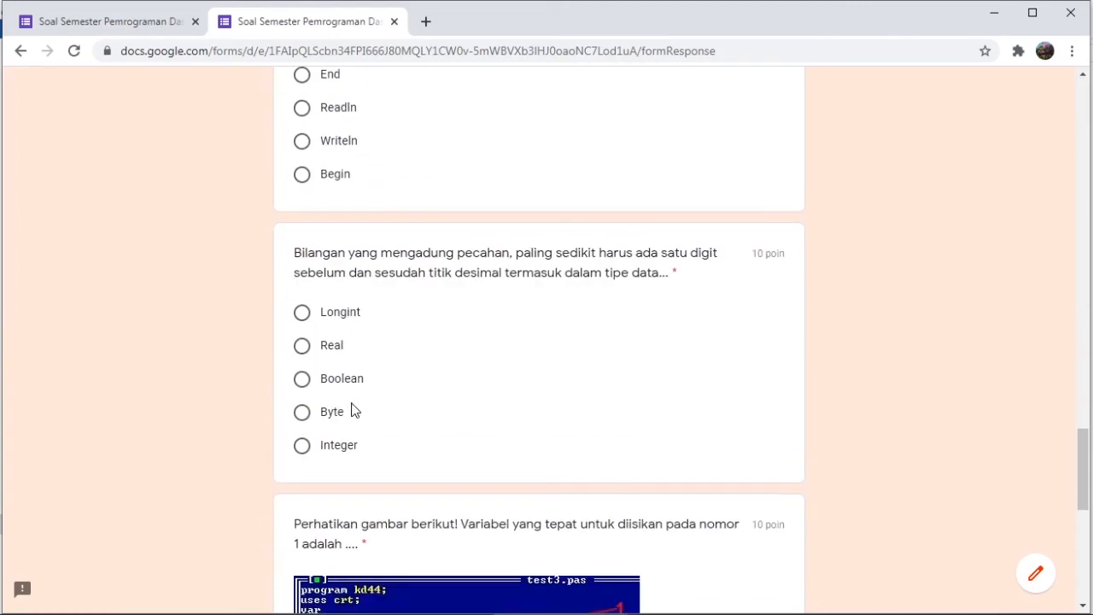
Step: Choose Real for the fractional-number data type and kembali for the picture question, and submit the quiz
click(355, 445)
click(453, 344)
scroll(463, 375, down, 6)
click(366, 369)
scroll(555, 384, down, 1)
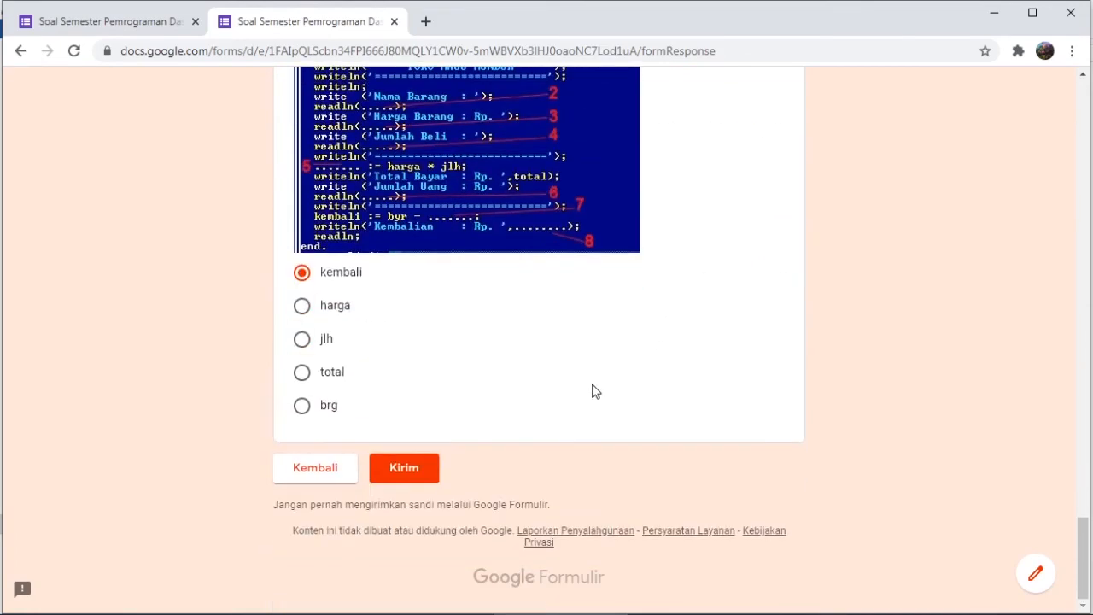
scroll(473, 334, up, 2)
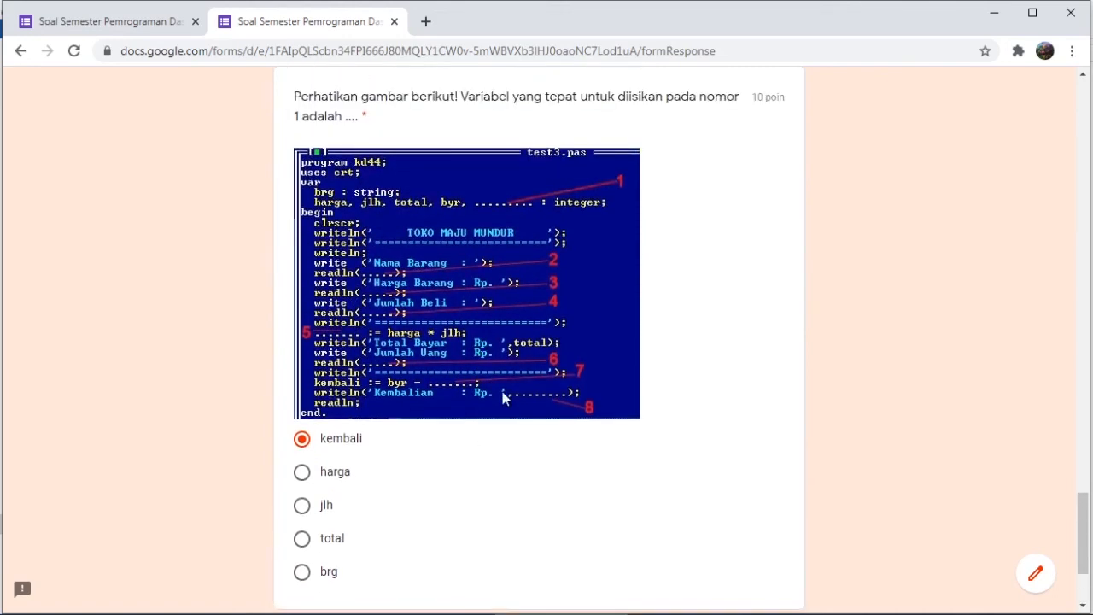
scroll(486, 384, down, 2)
click(405, 471)
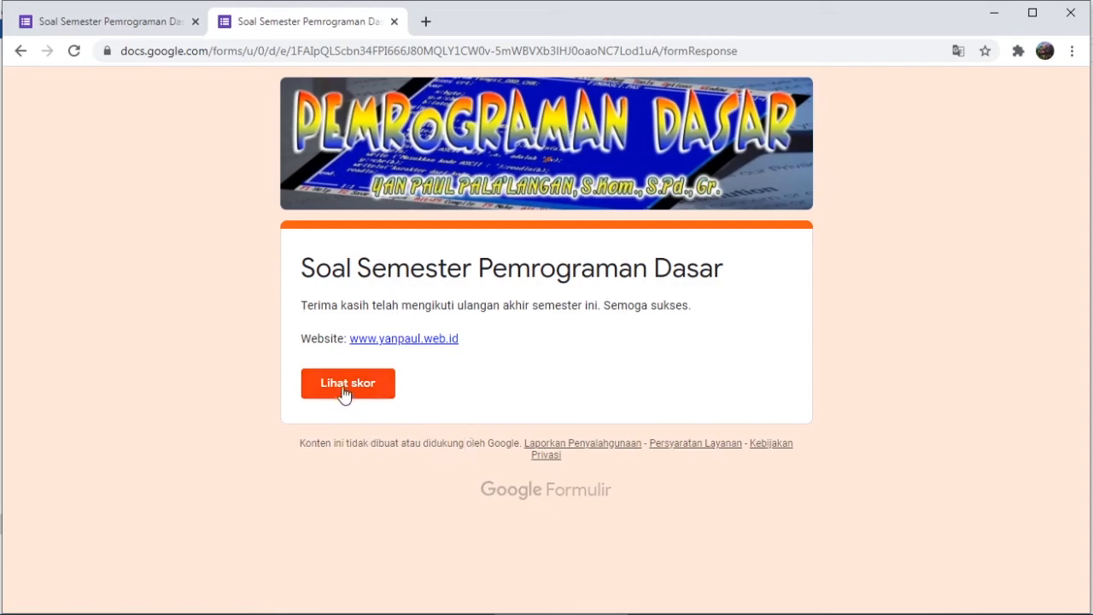
Step: View the score of the submitted quiz, and close the score and confirmation pages to return to the form editor
click(378, 389)
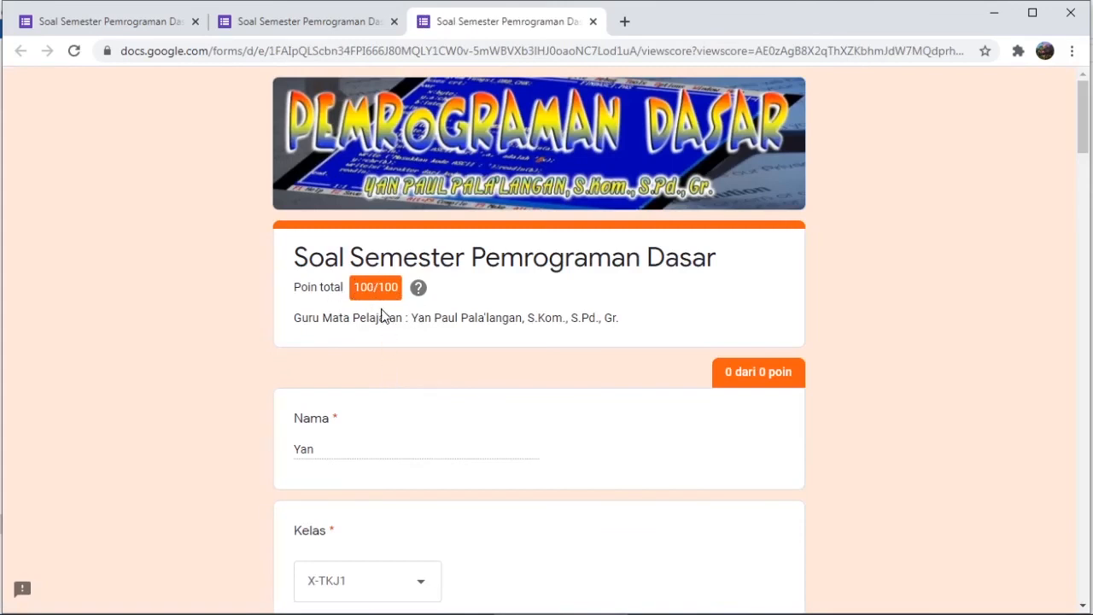
scroll(383, 314, down, 1)
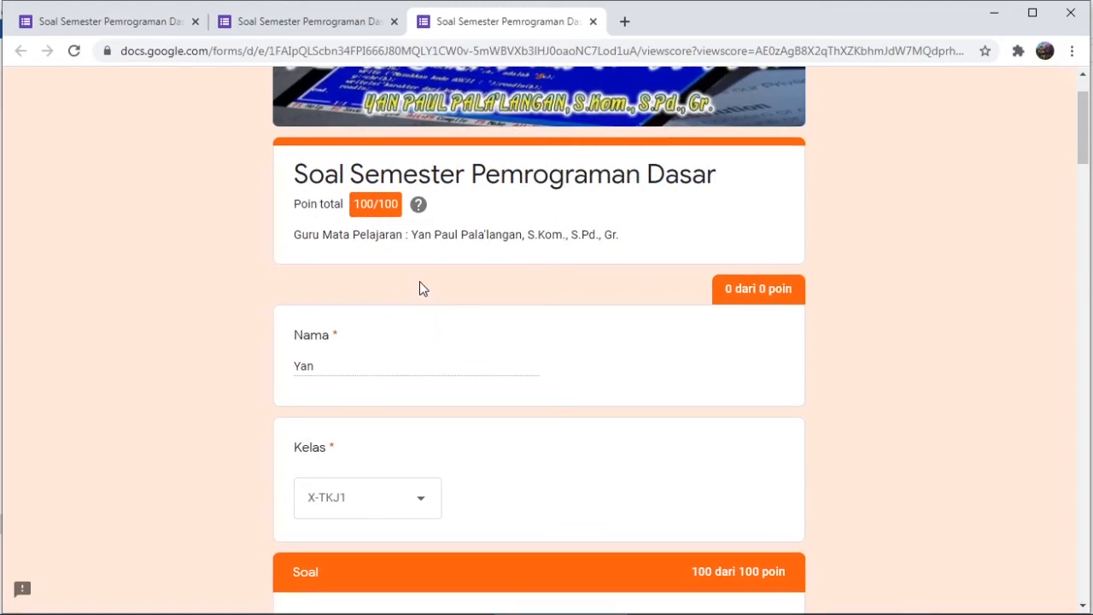
click(591, 24)
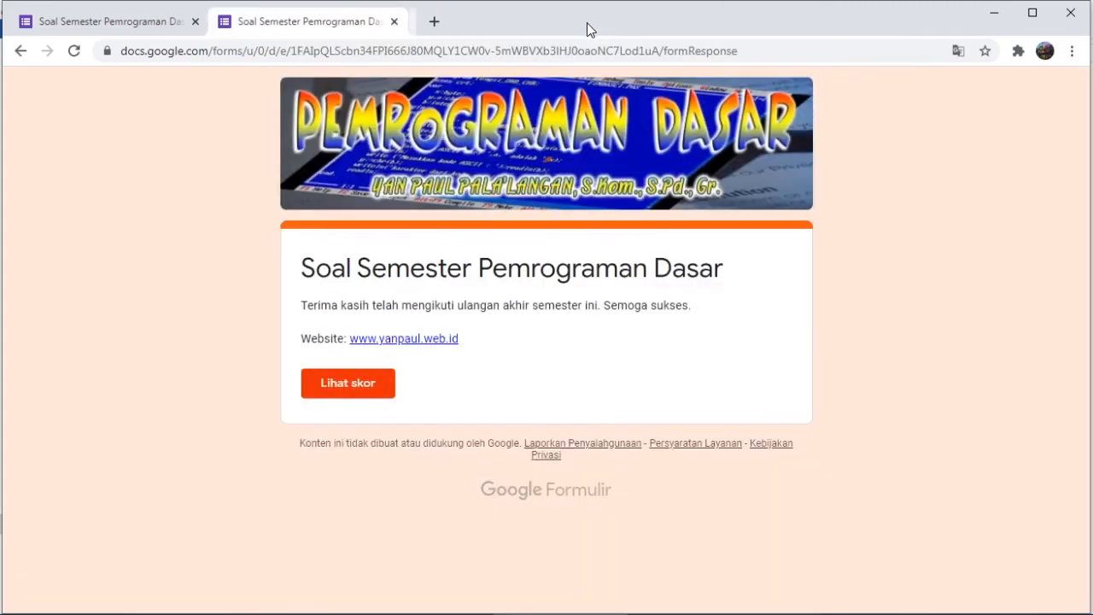
click(393, 23)
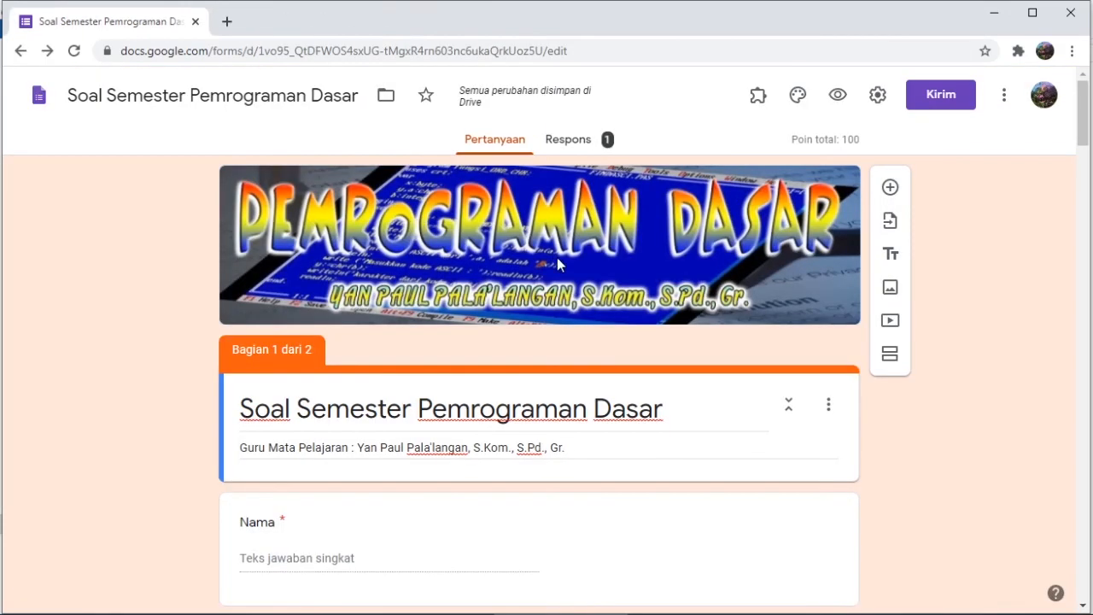
Step: Open the form's responses and examine the summary's score insights, respondent names, class chart and answer charts
scroll(680, 341, down, 4)
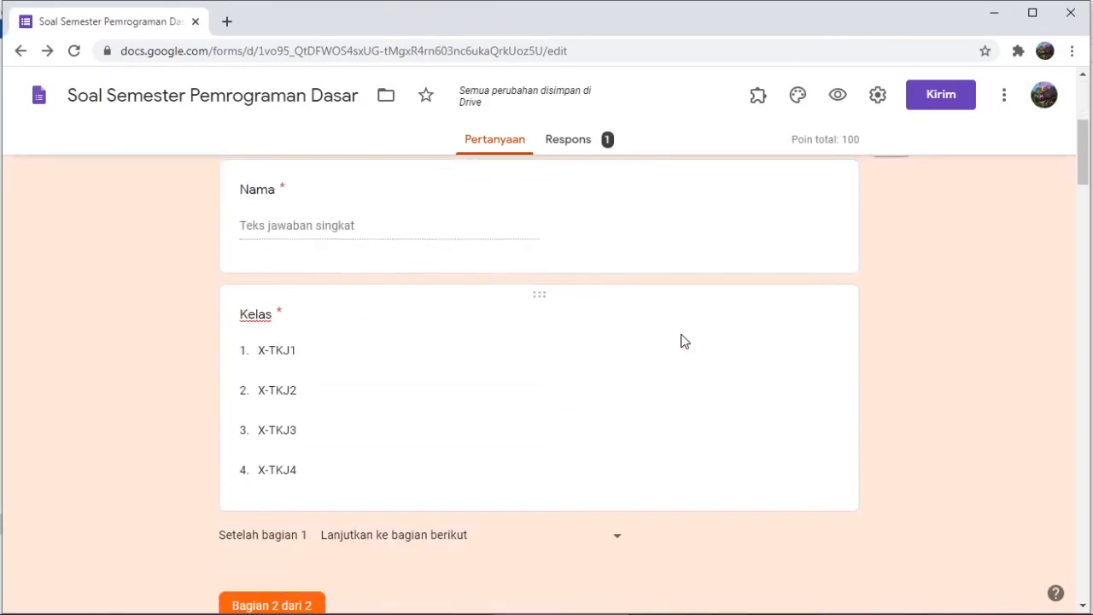
scroll(685, 342, up, 4)
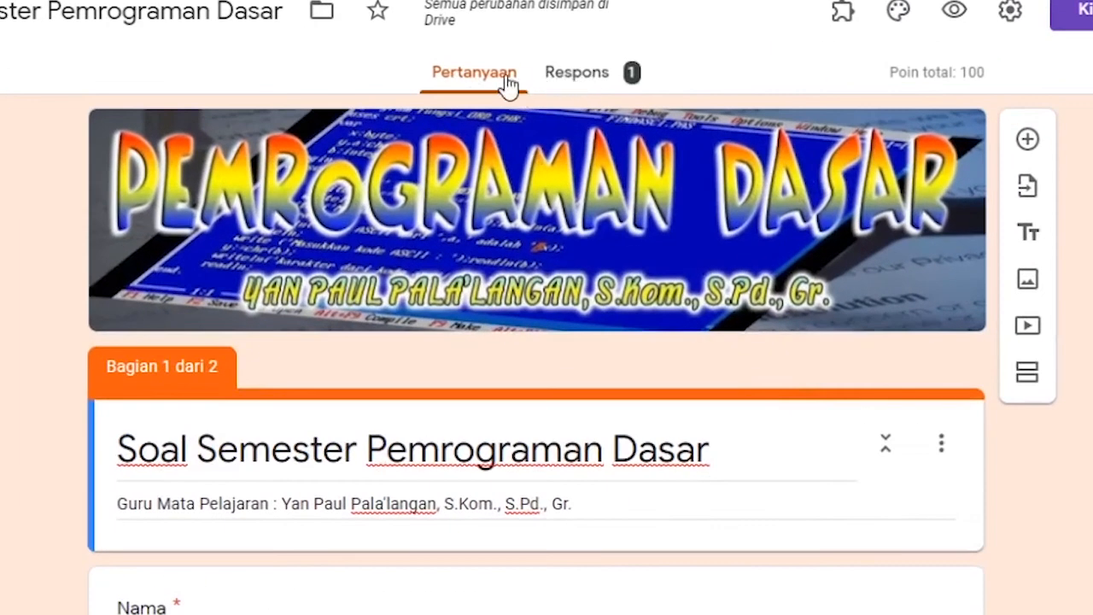
click(578, 89)
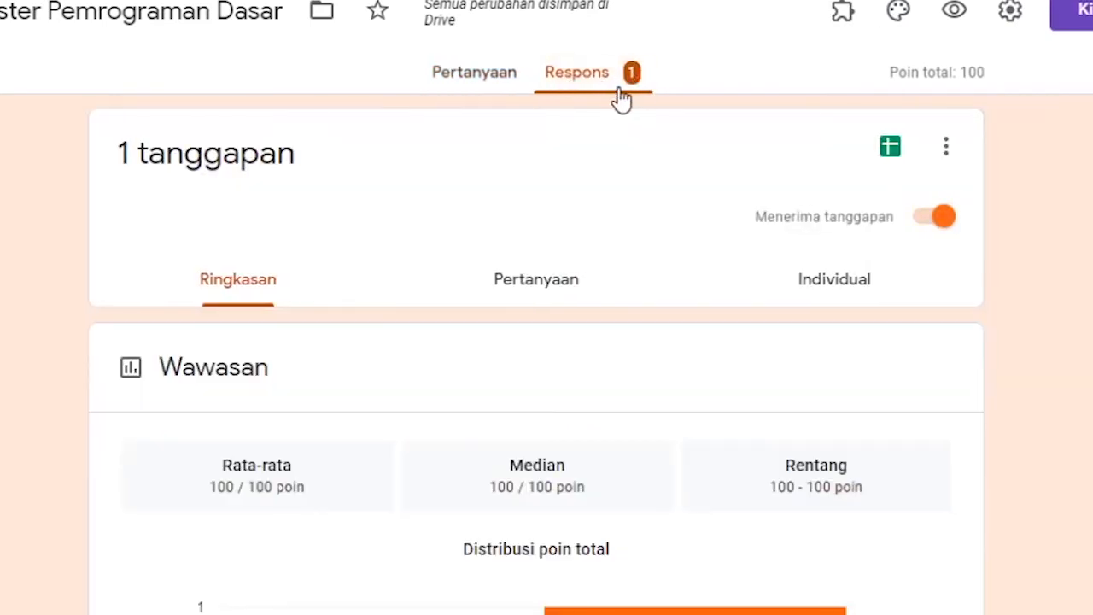
scroll(629, 97, down, 4)
scroll(586, 371, up, 4)
scroll(598, 495, down, 3)
scroll(729, 524, down, 7)
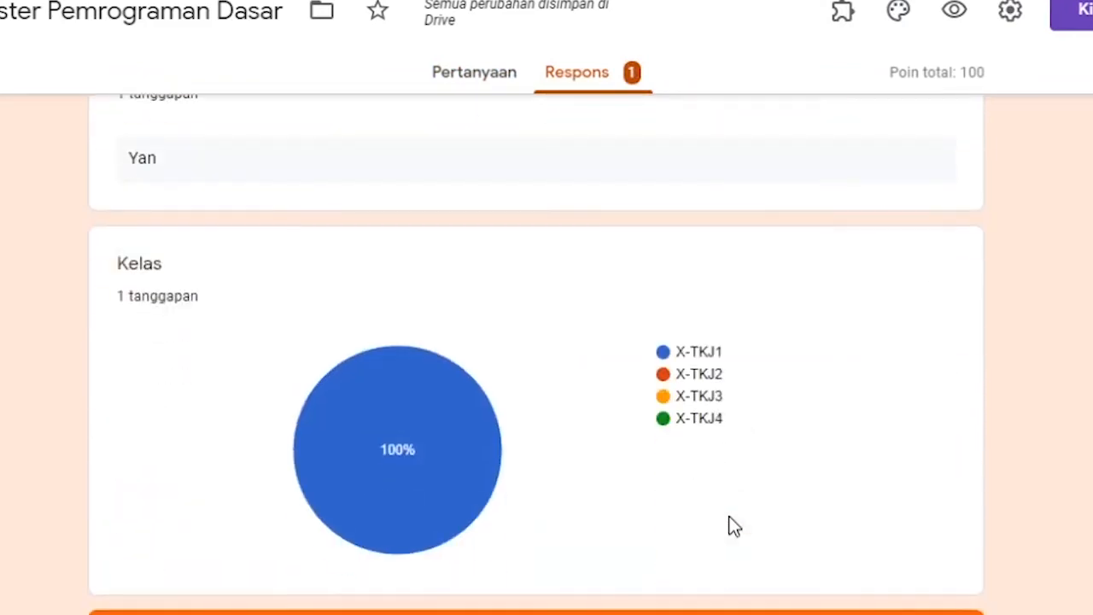
scroll(641, 588, down, 4)
scroll(621, 588, up, 14)
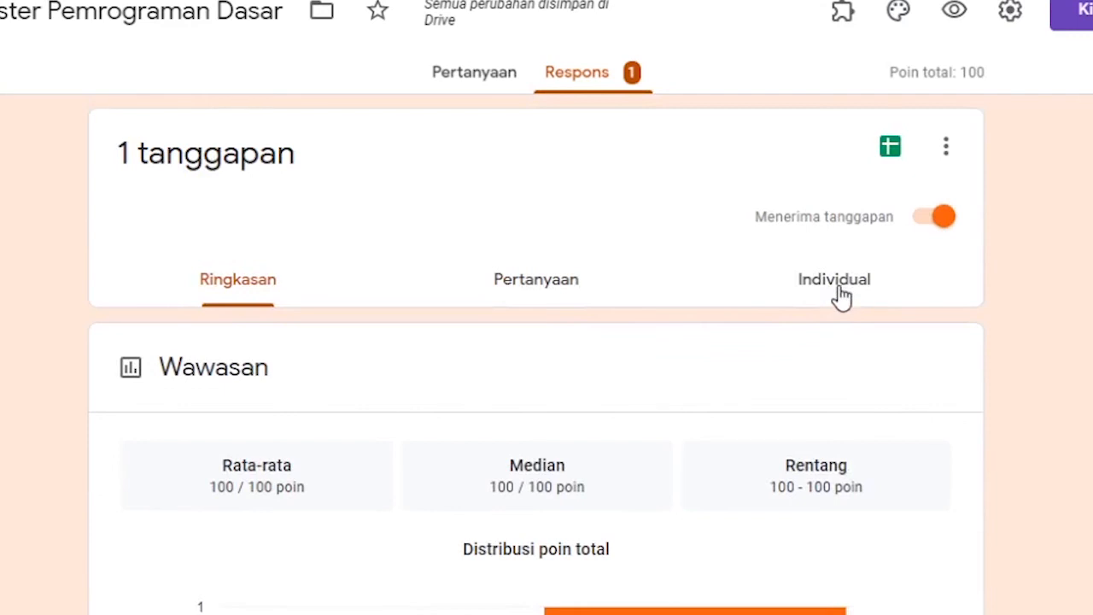
Step: Open the individual response view and examine the respondent's name, class, answers and points
click(841, 297)
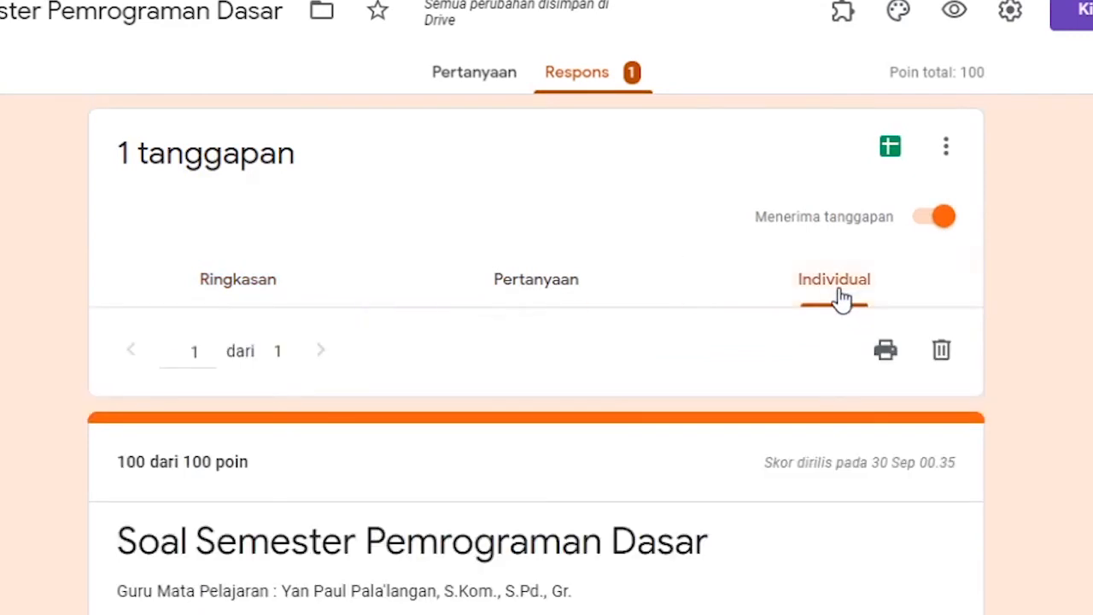
scroll(839, 298, down, 3)
scroll(607, 400, down, 3)
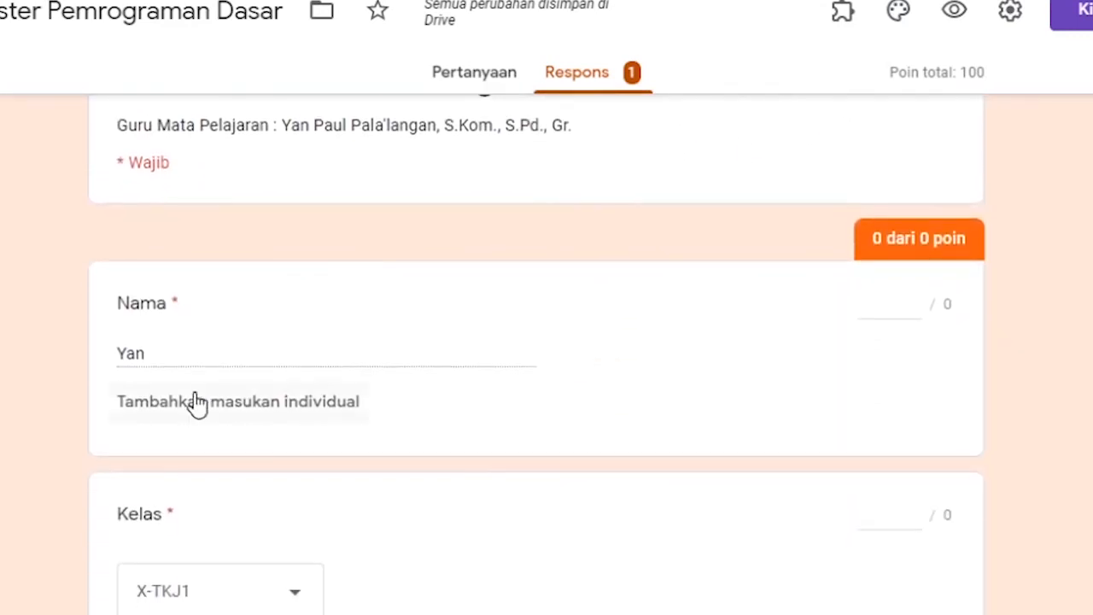
scroll(473, 373, down, 3)
scroll(398, 383, down, 4)
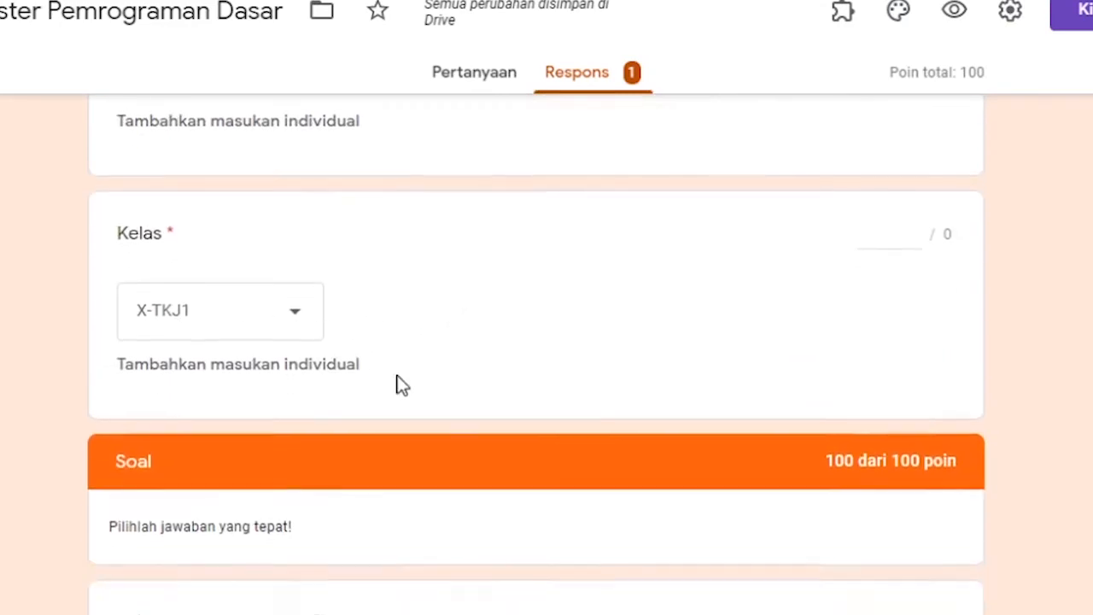
scroll(441, 410, down, 10)
scroll(447, 385, up, 18)
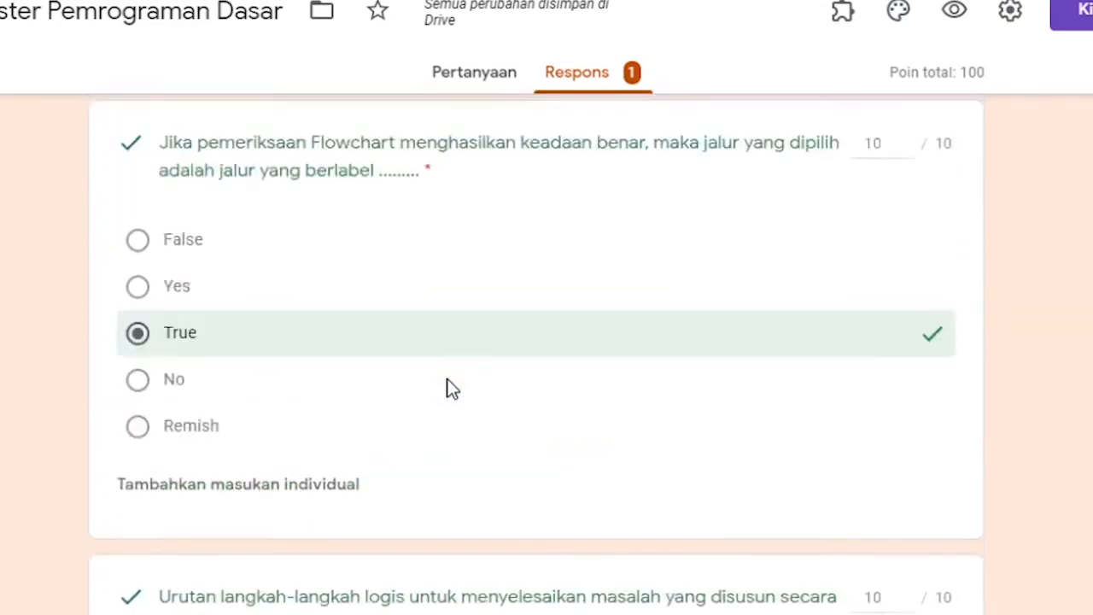
scroll(451, 380, up, 3)
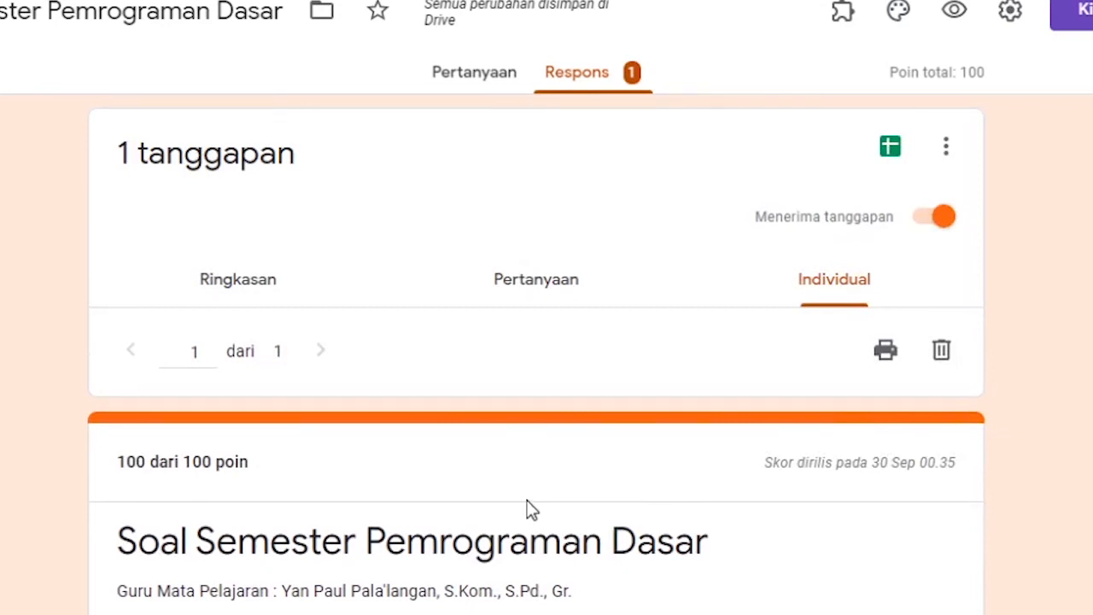
Step: Create a new spreadsheet for the form's responses and inspect the timestamp, score and name of the recorded response
click(890, 149)
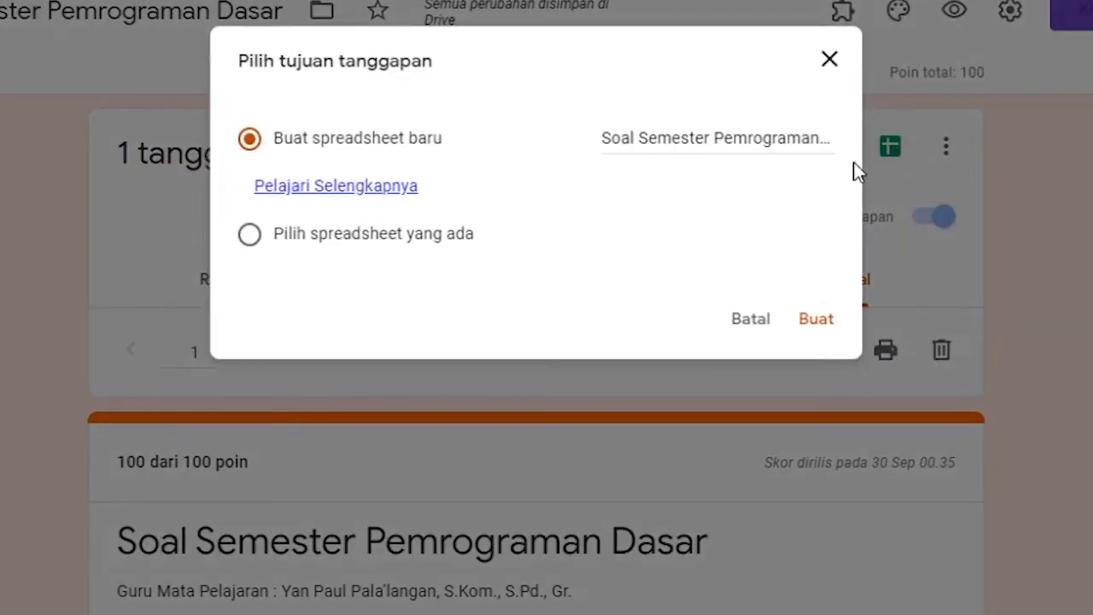
click(811, 327)
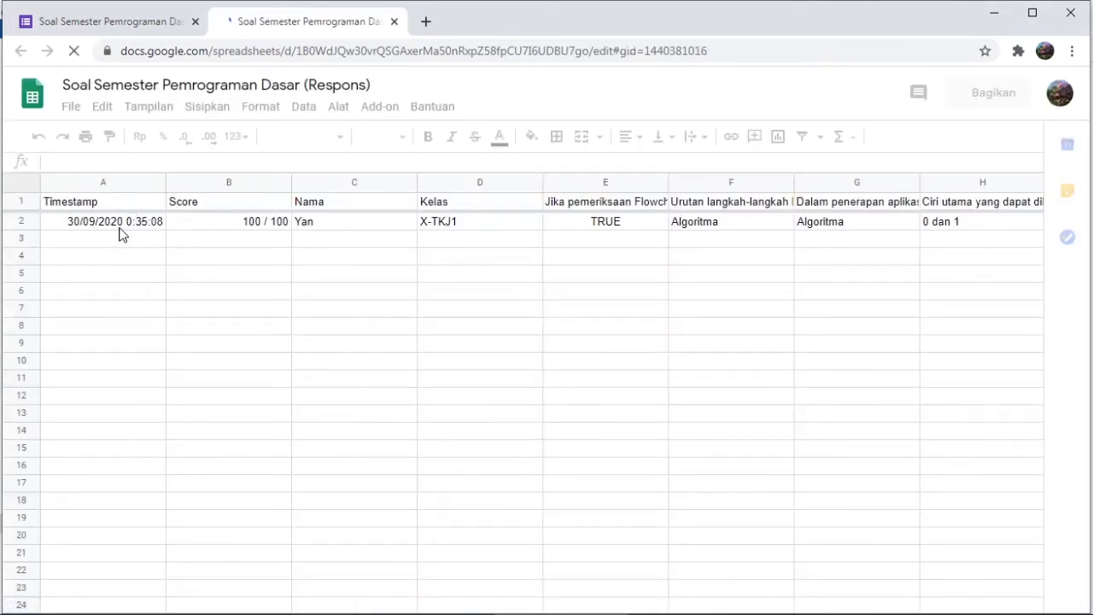
drag(76, 225, 289, 227)
click(281, 227)
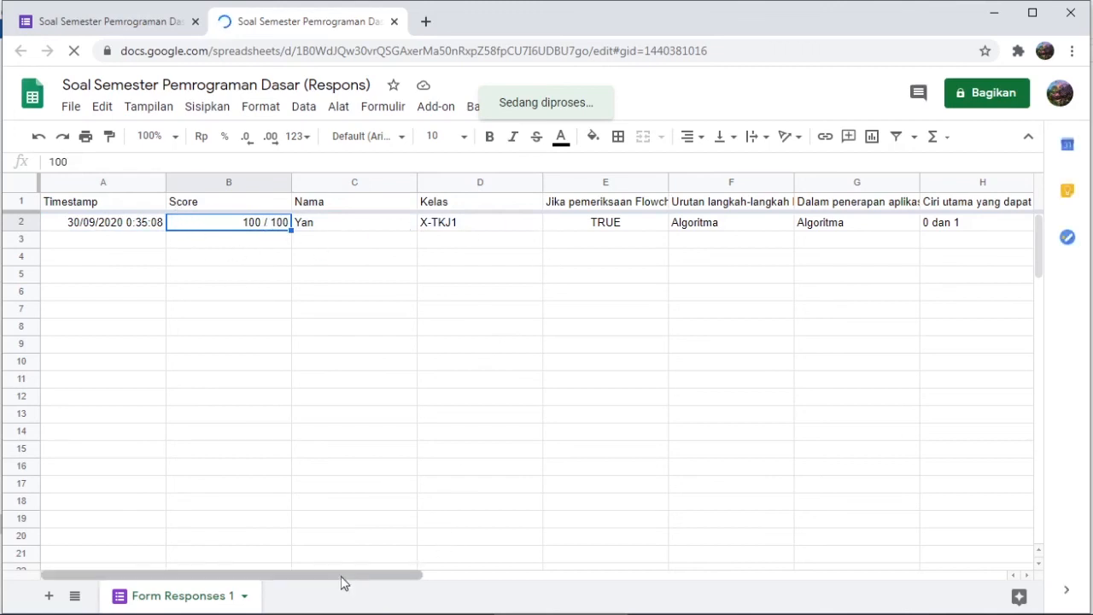
drag(344, 579, 62, 264)
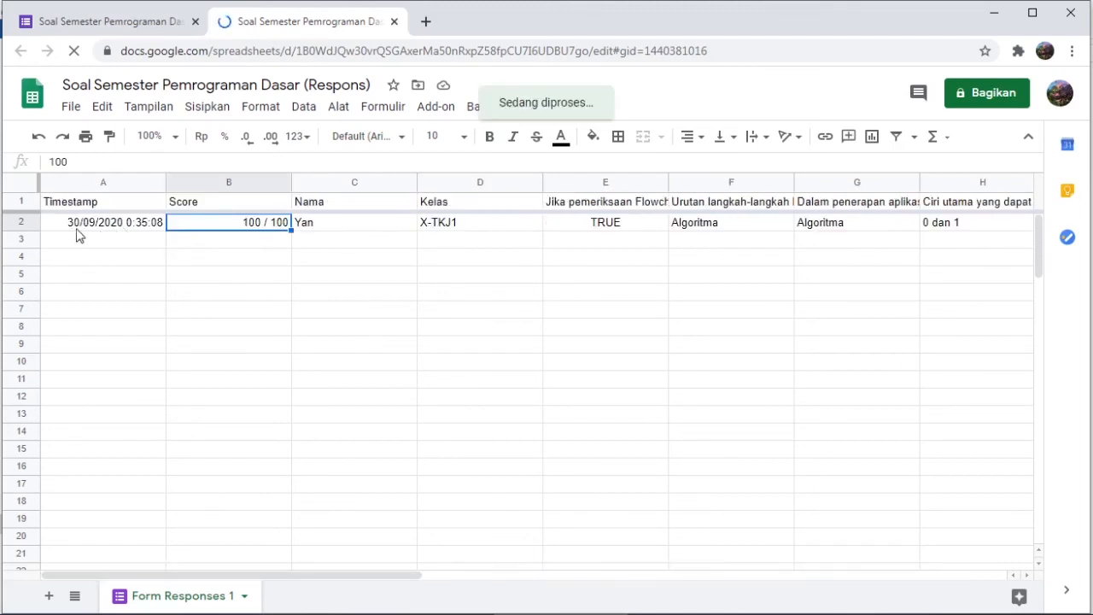
click(135, 228)
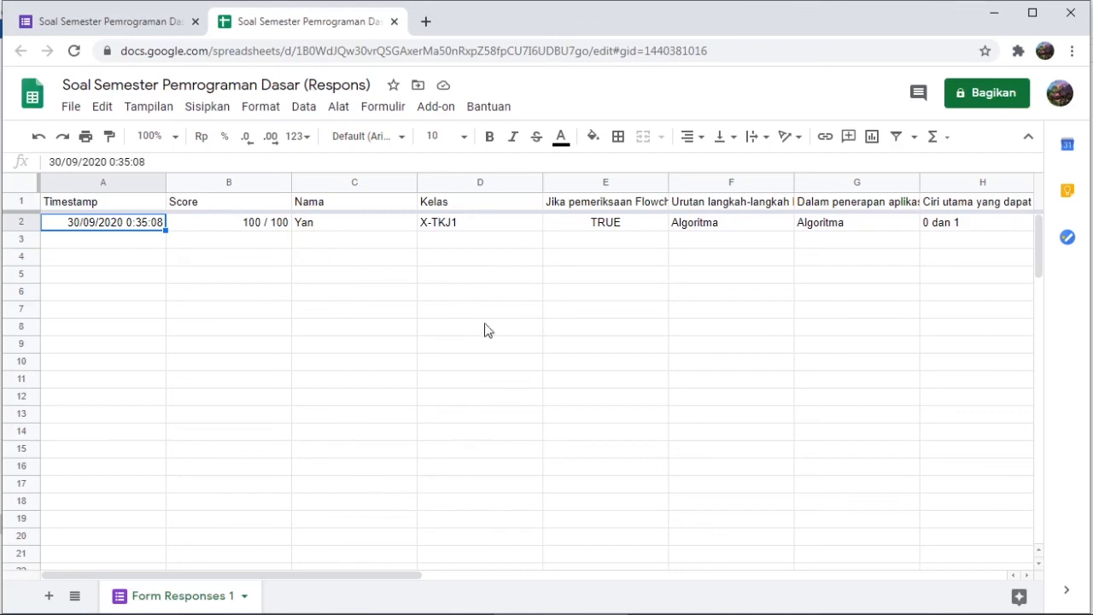
click(347, 226)
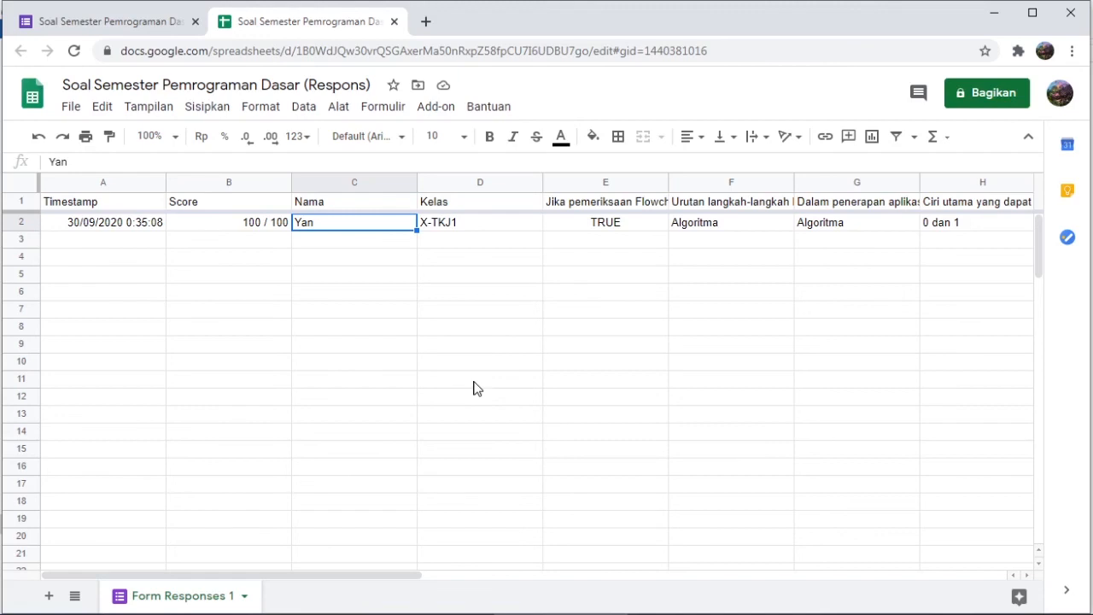
Step: Return to the form editor, stop accepting responses, and set the respondent message to "Maaf, waktu menjawab soal semester telah sampai batas akhir."
click(132, 32)
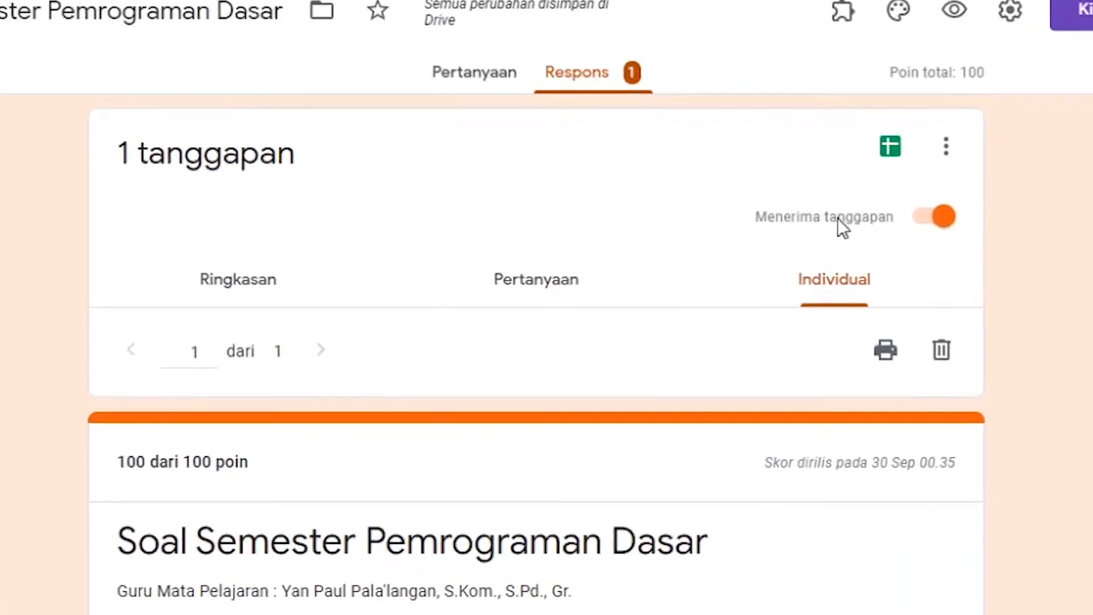
click(943, 219)
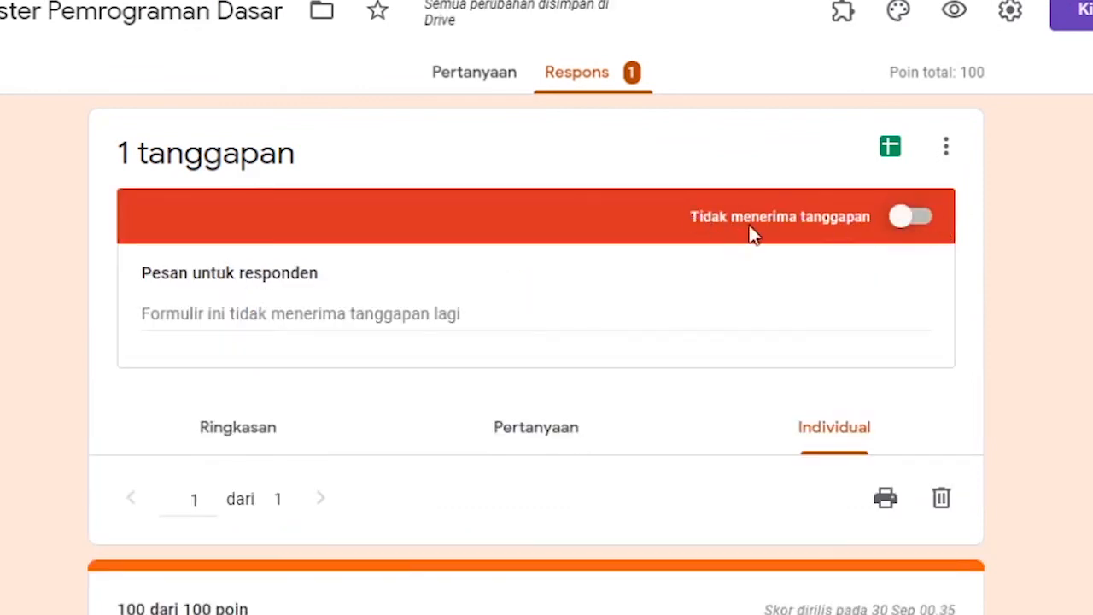
click(408, 321)
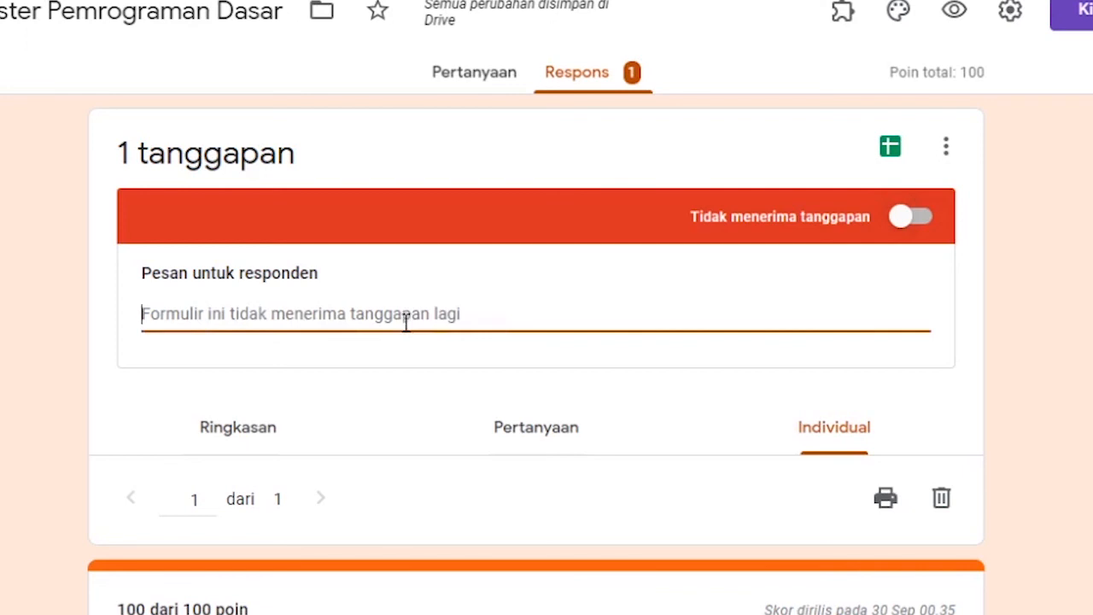
text(Maaf,)
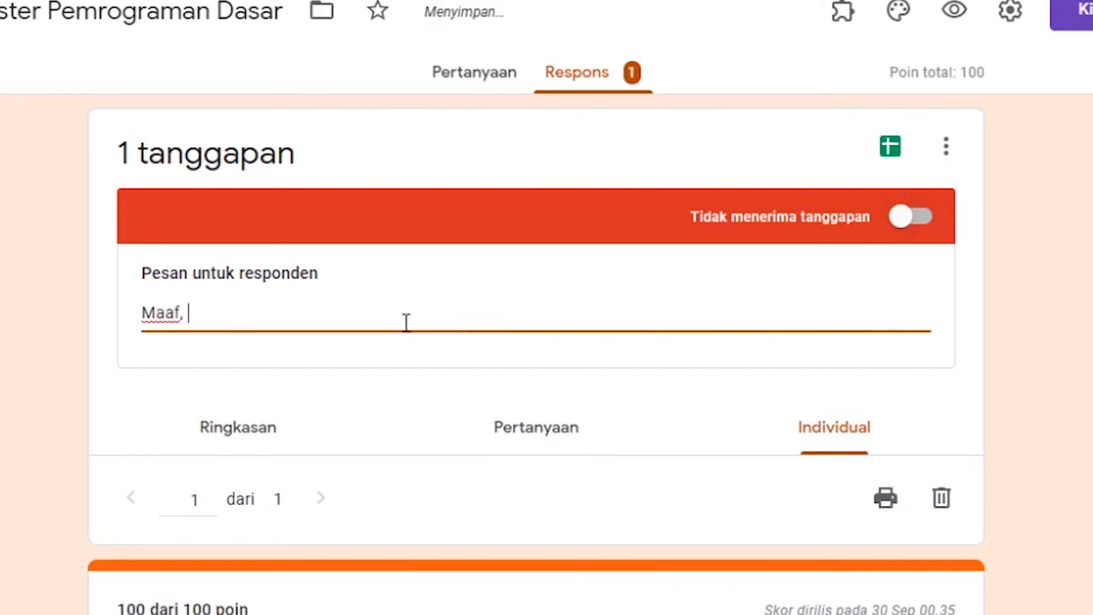
text( waktu me)
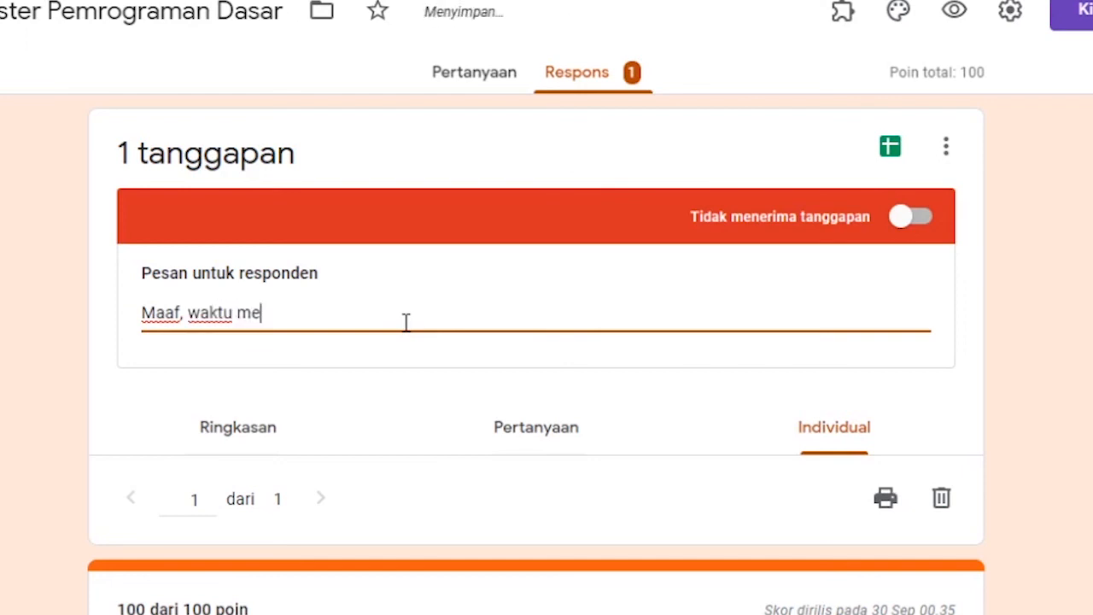
key(BackSpace)
key(BackSpace)
text(menjawab soal)
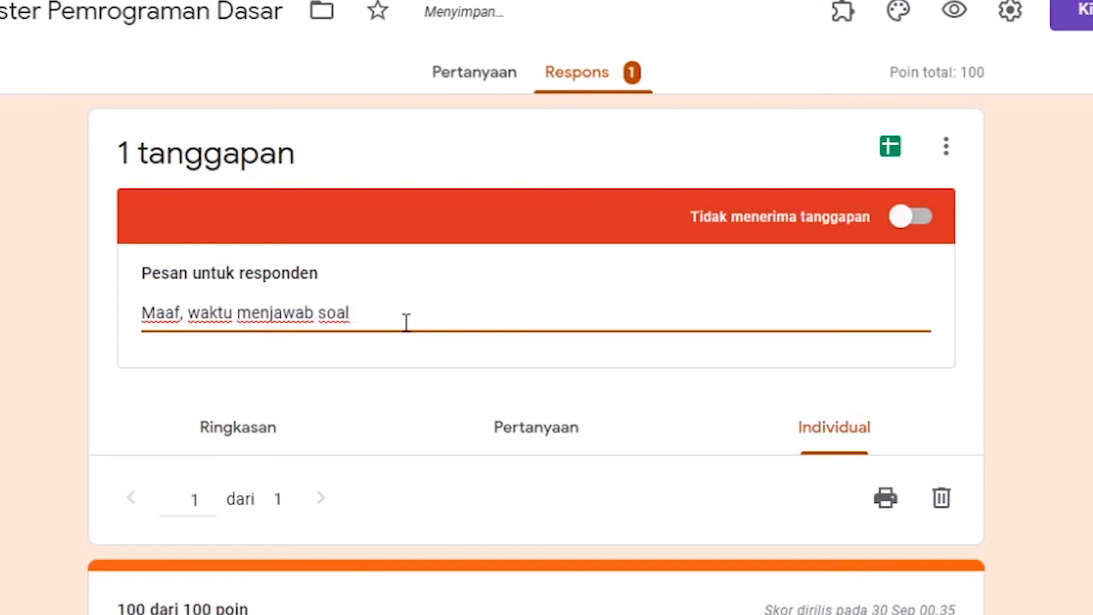
text( semester telah )
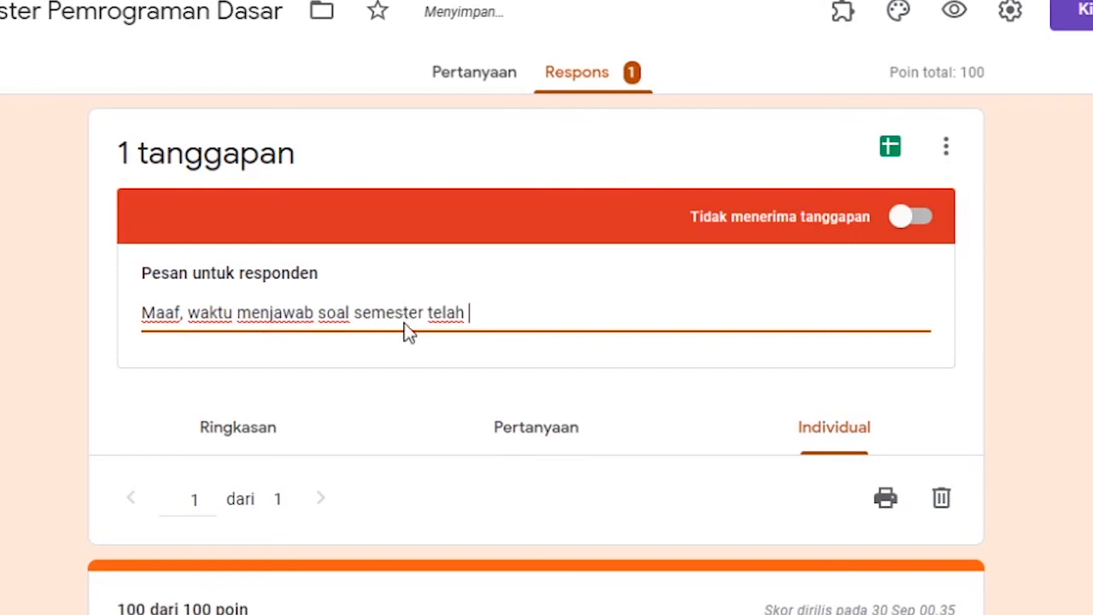
text(sampai ba)
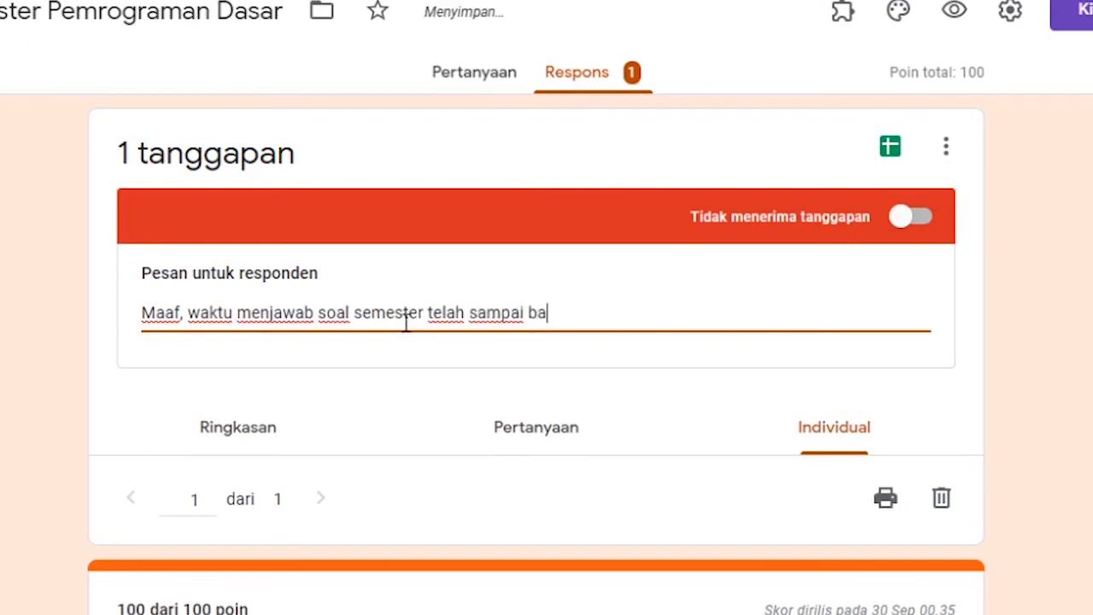
text(tas akhir.)
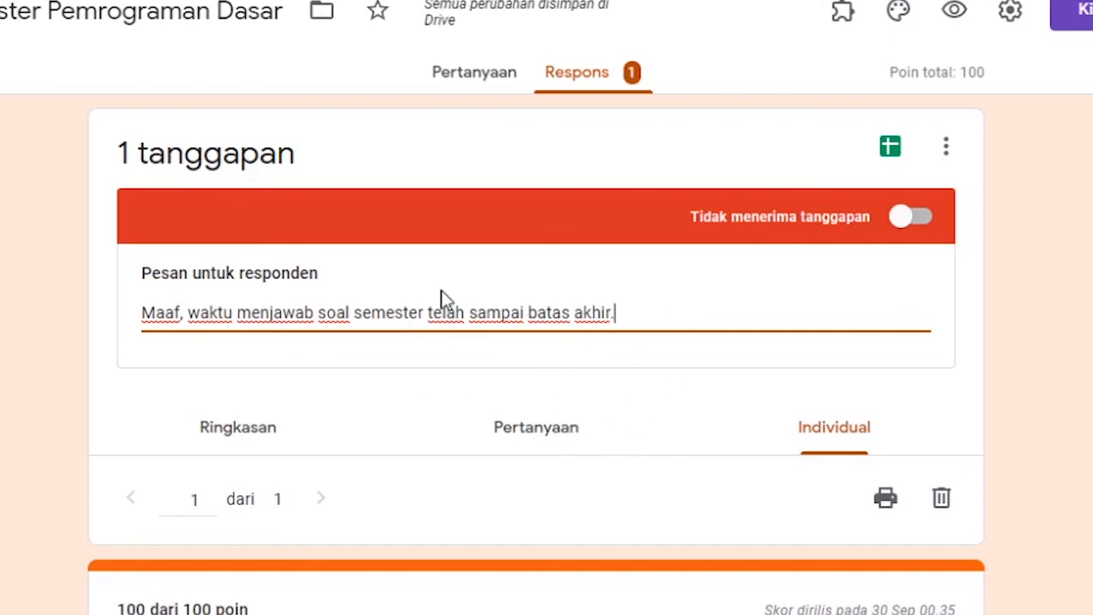
key(ctrl+t)
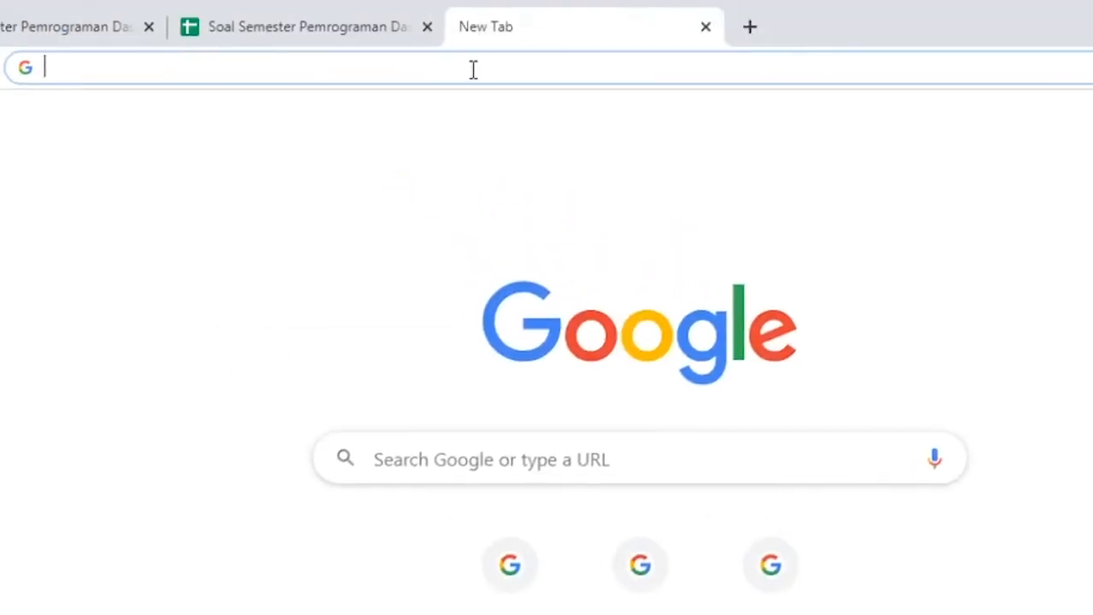
text(https://forms.gle/q37bkMrQXffgF44w6)
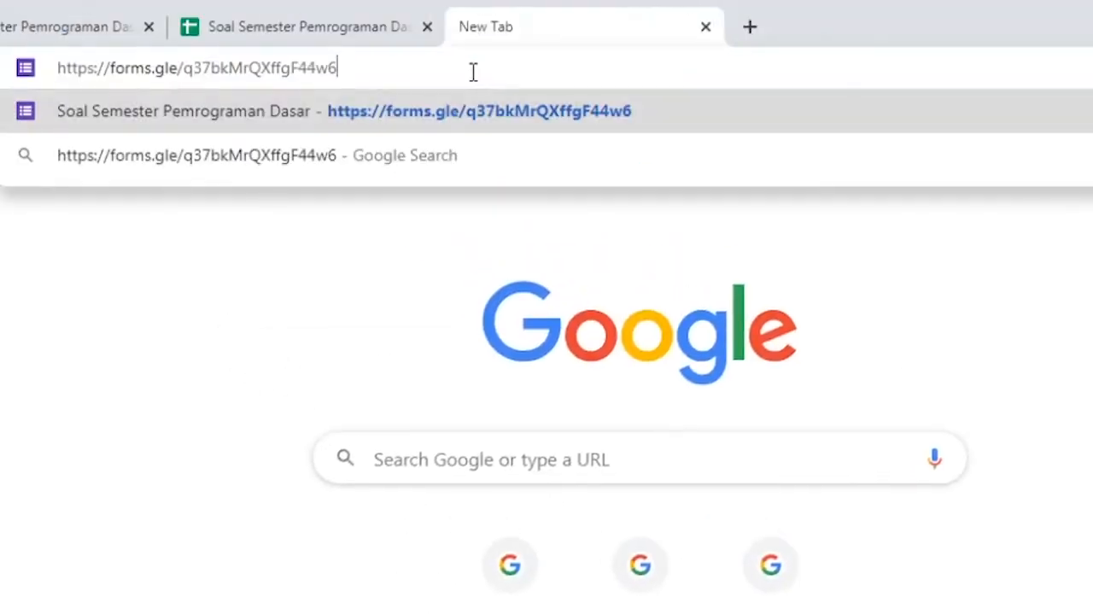
key(Return)
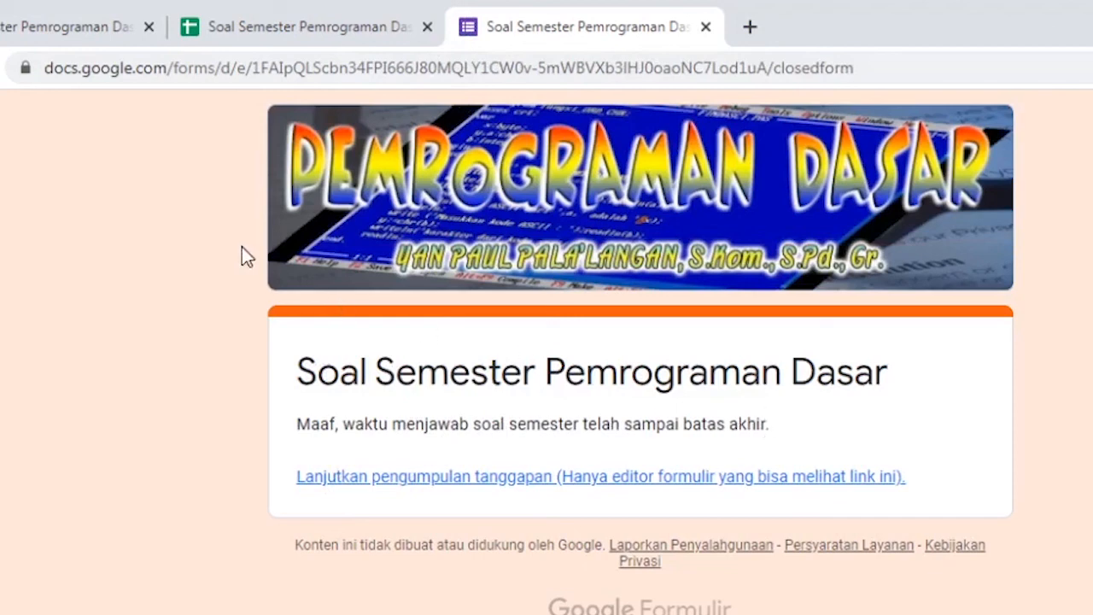
click(31, 41)
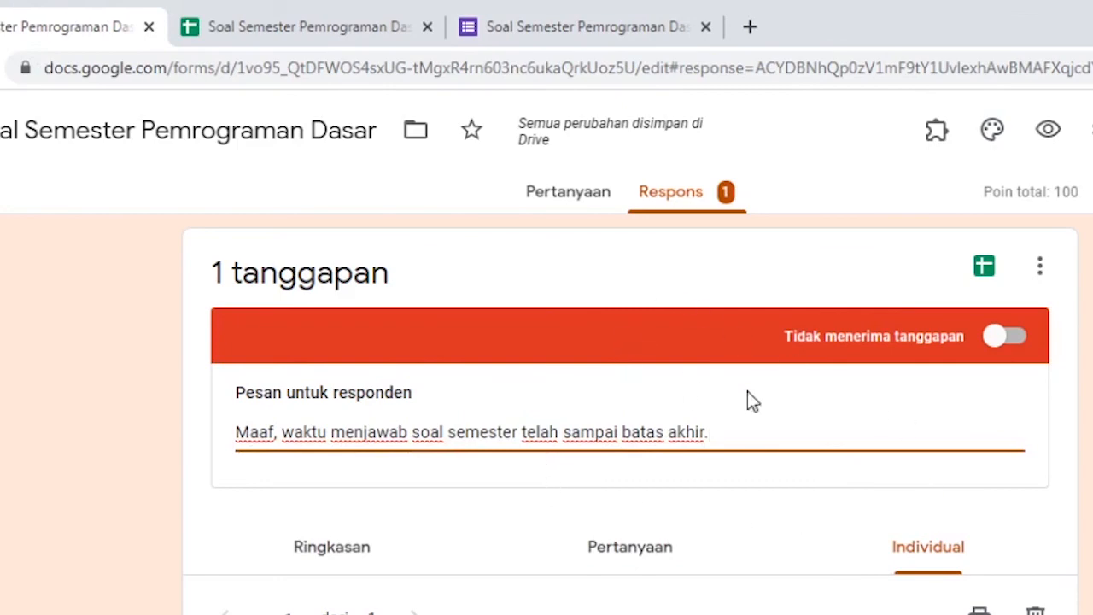
scroll(717, 542, down, 4)
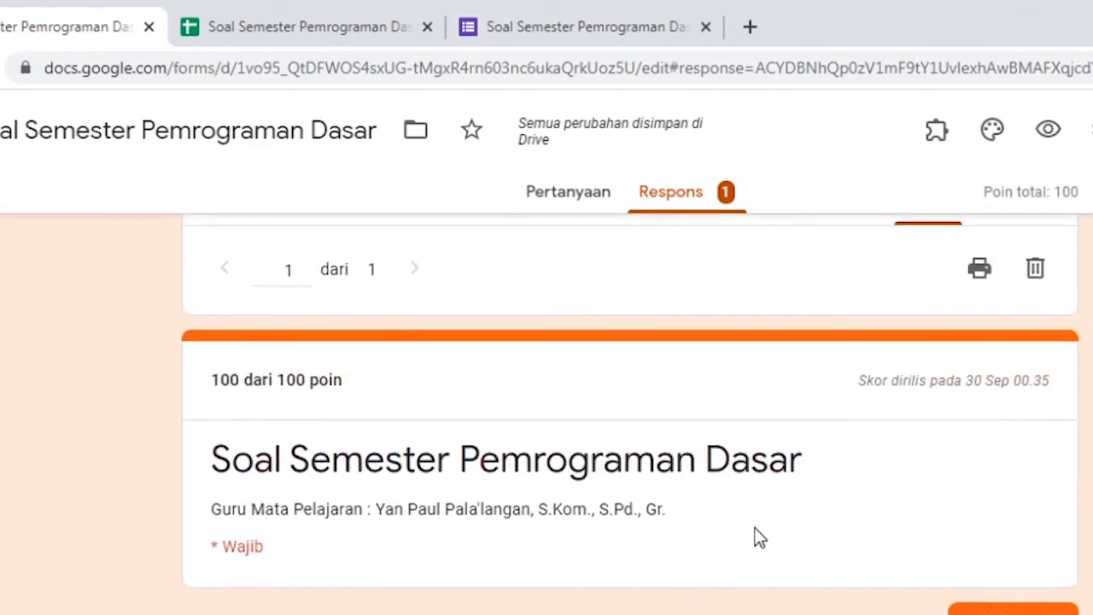
scroll(510, 515, up, 4)
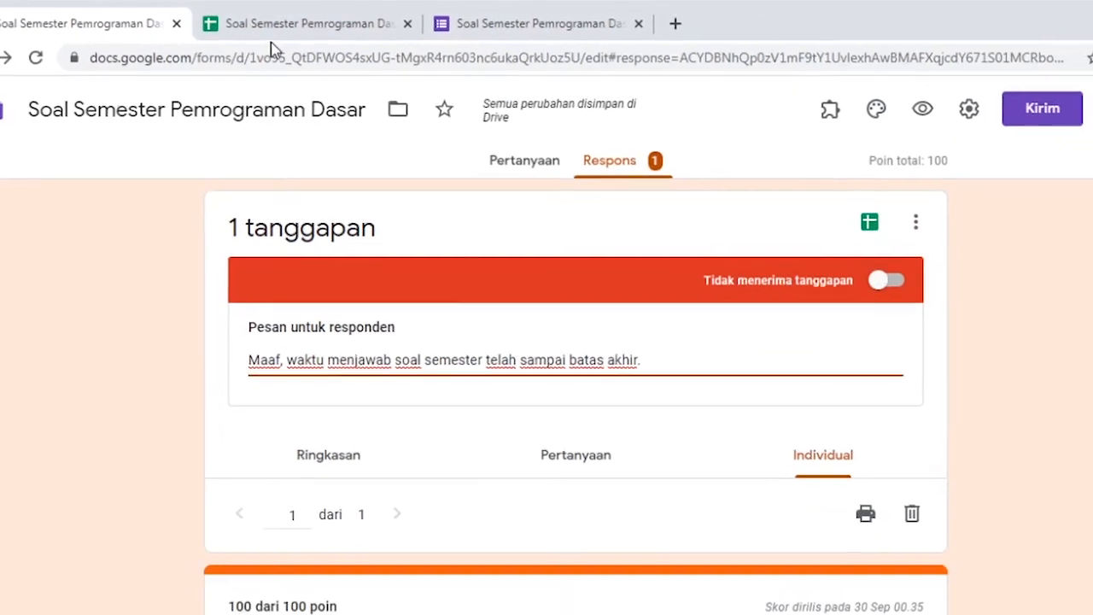
Step: Review the response spreadsheet again, and return to the form editor to look over the individual response
click(271, 37)
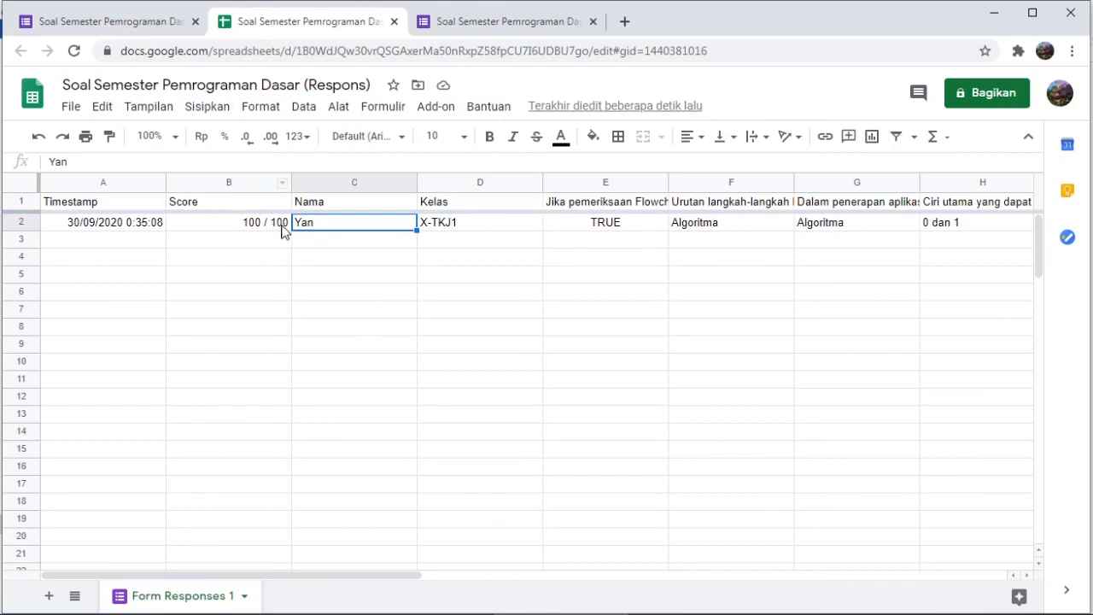
click(128, 24)
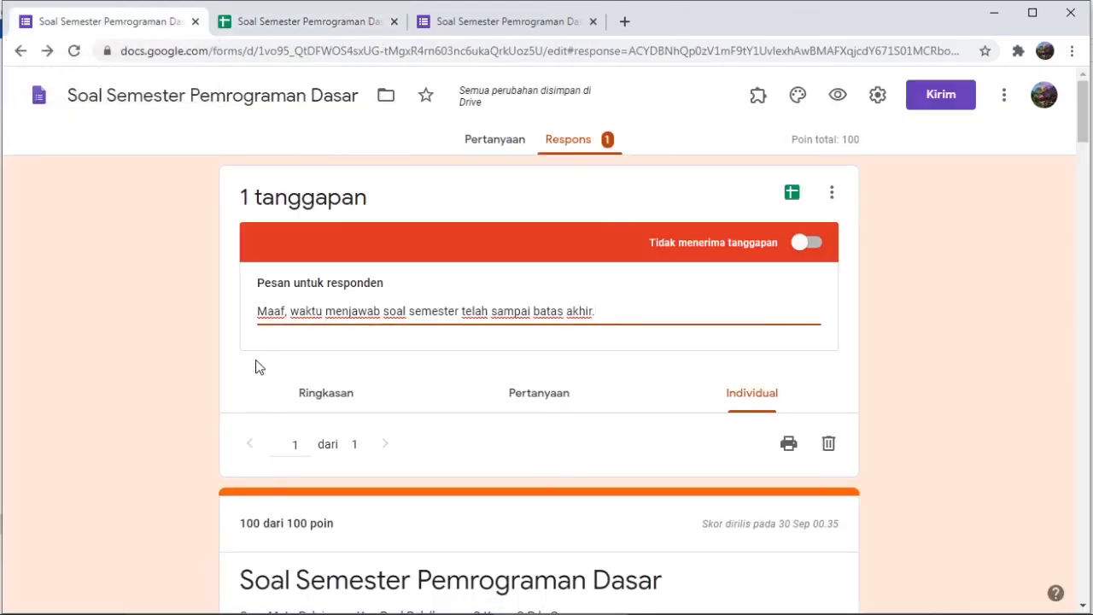
scroll(512, 380, down, 3)
scroll(529, 386, down, 1)
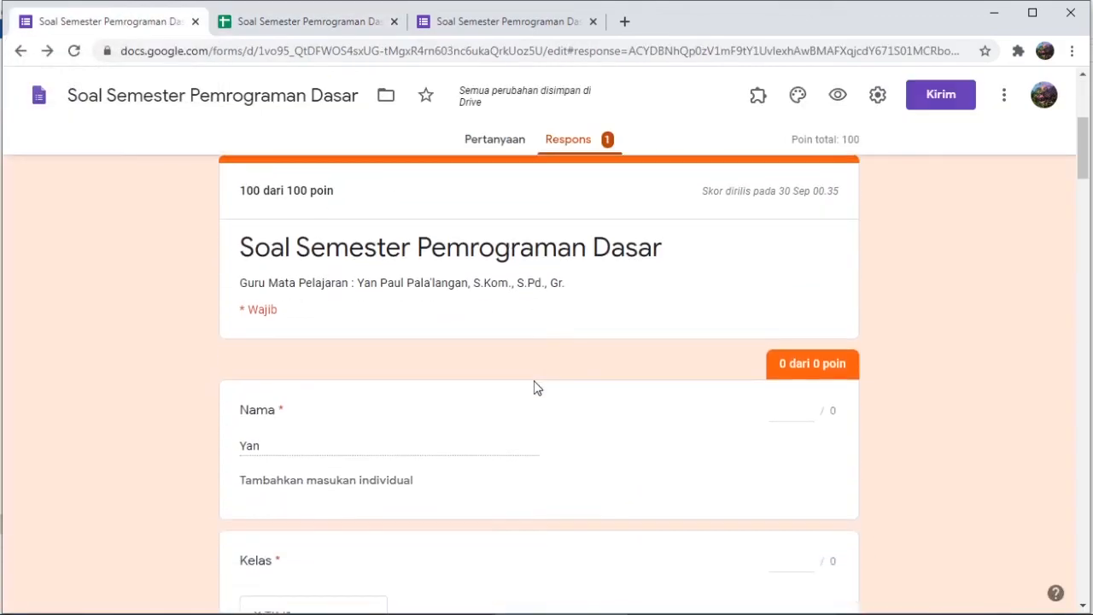
scroll(535, 380, up, 4)
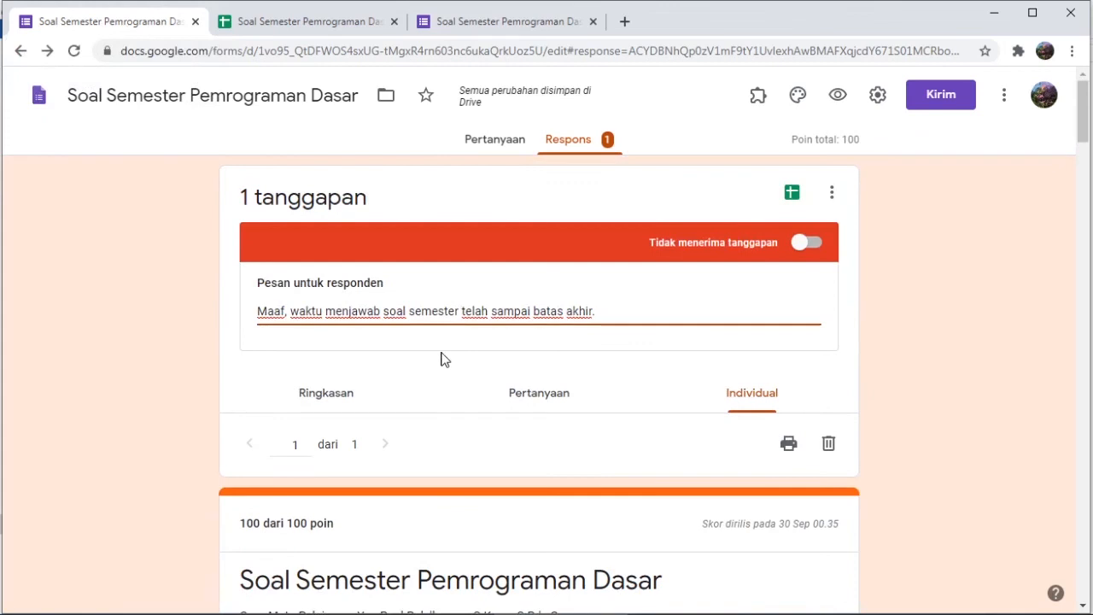